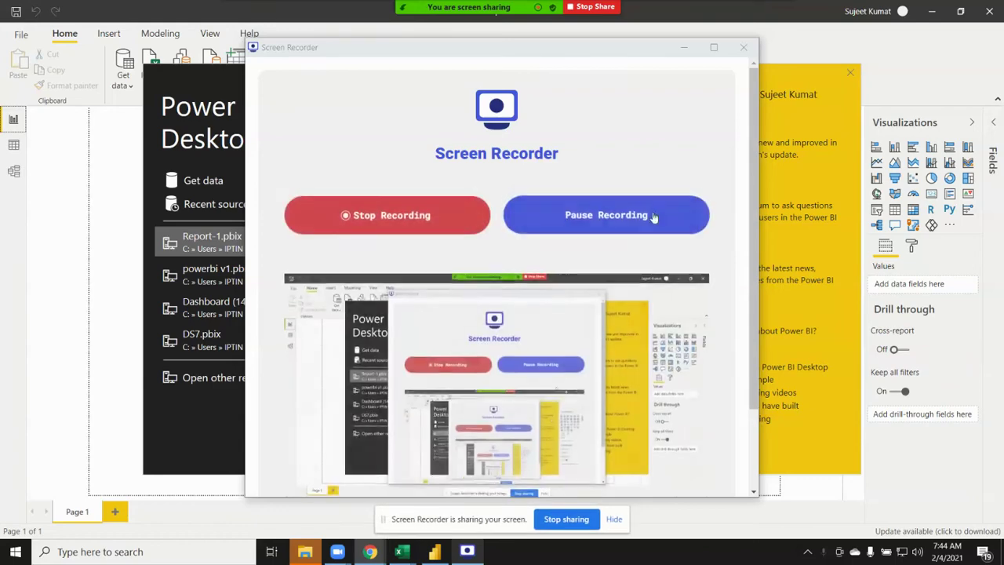
# - Minimize the Screen Recorder to reveal Power BI Desktop's start screen with recent reports
pyautogui.click(684, 48)
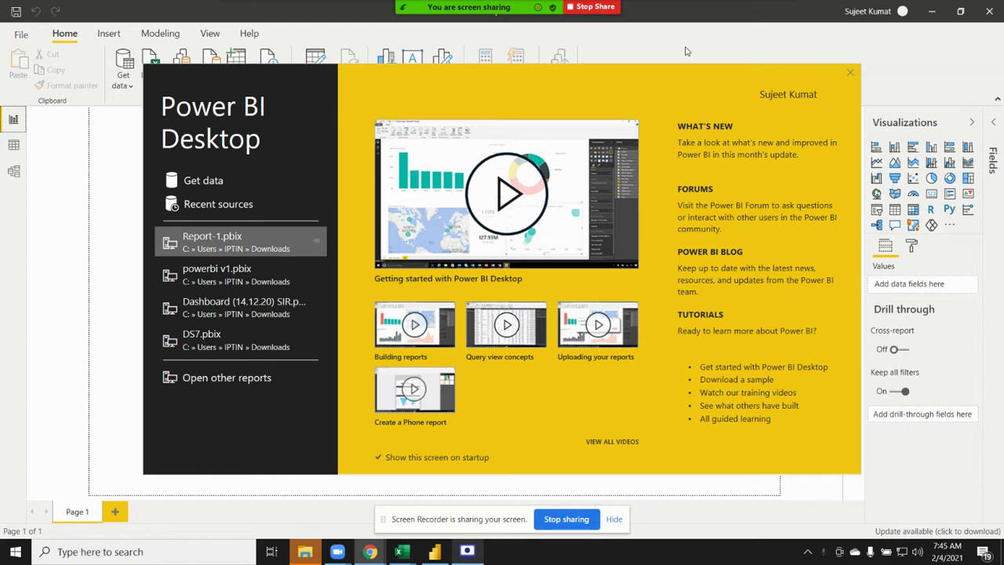
# - Close the welcome screen, then browse the full Get Data connector list and close it without connecting
pyautogui.click(851, 74)
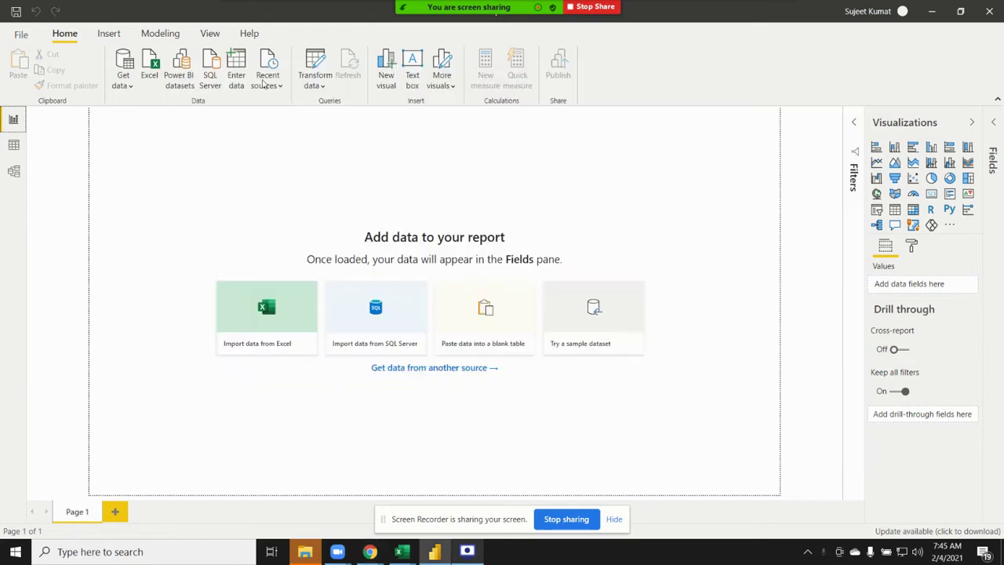
pyautogui.click(124, 82)
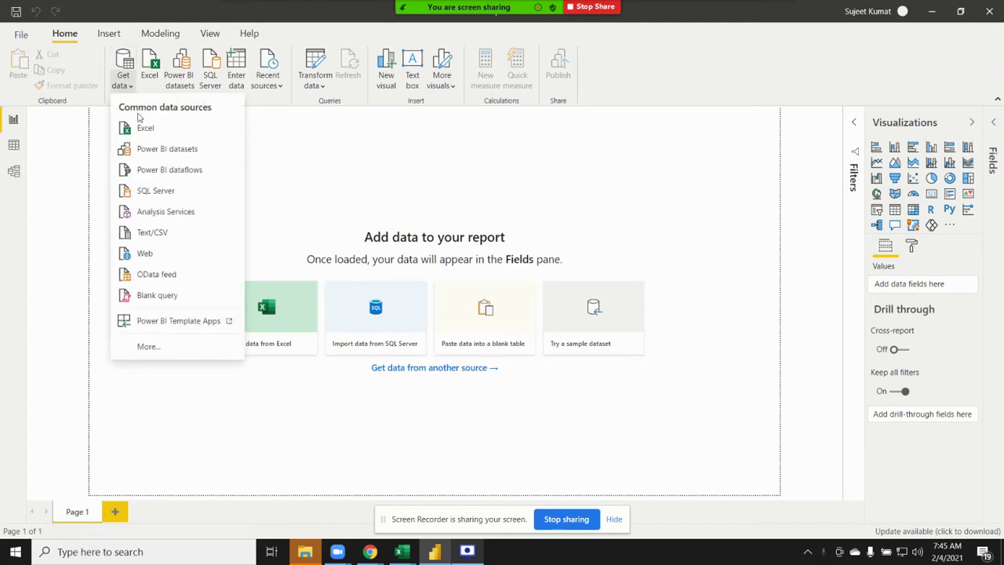
pyautogui.click(144, 355)
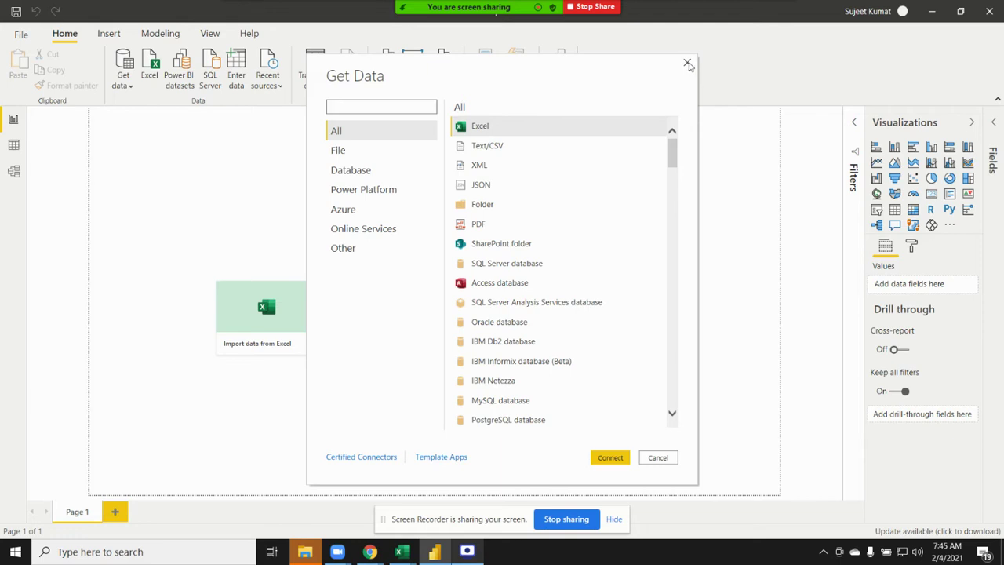
pyautogui.click(687, 63)
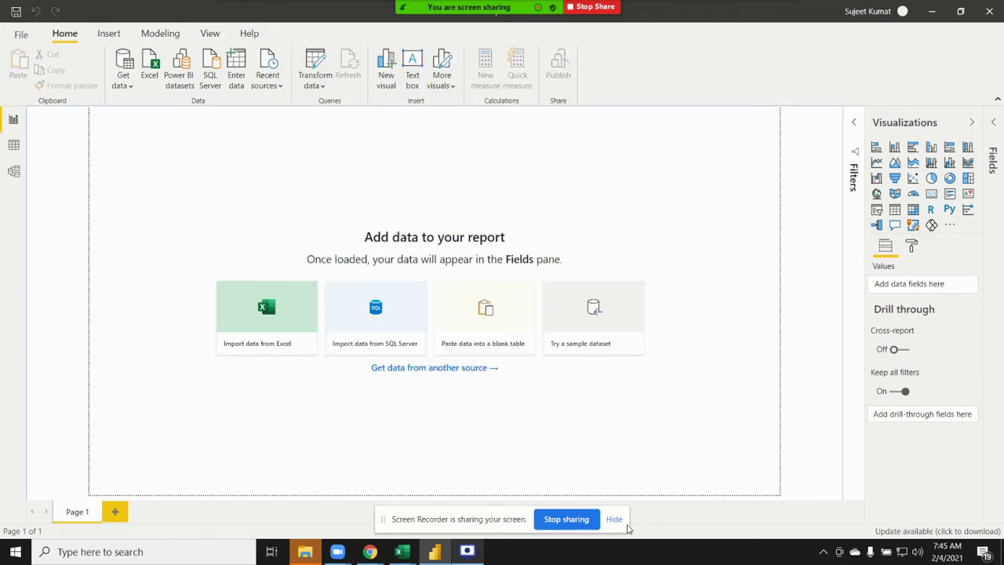
pyautogui.click(616, 520)
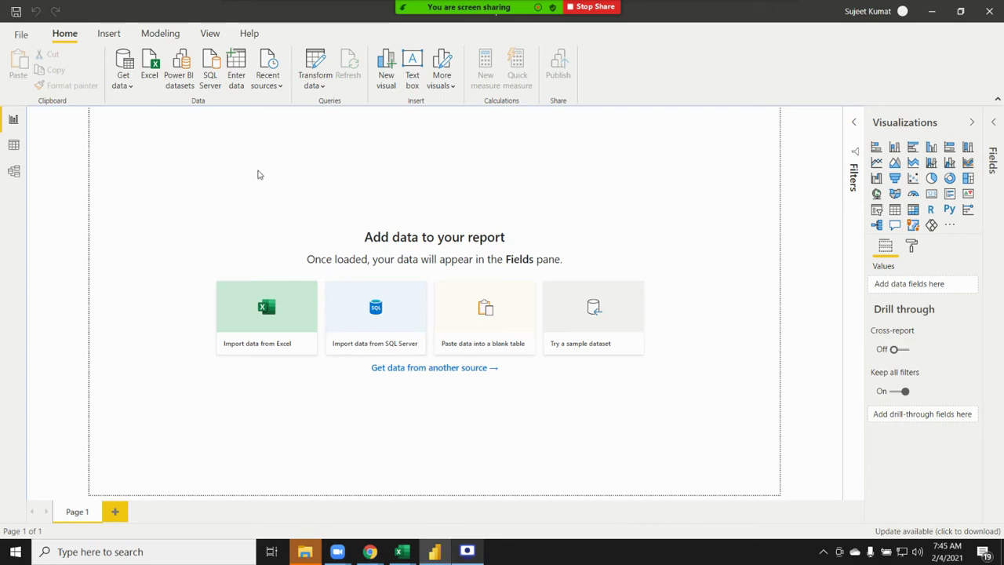
# - On a new sheet in the student workbook, enter header Name and months Jan through Jul
pyautogui.moveTo(402, 545)
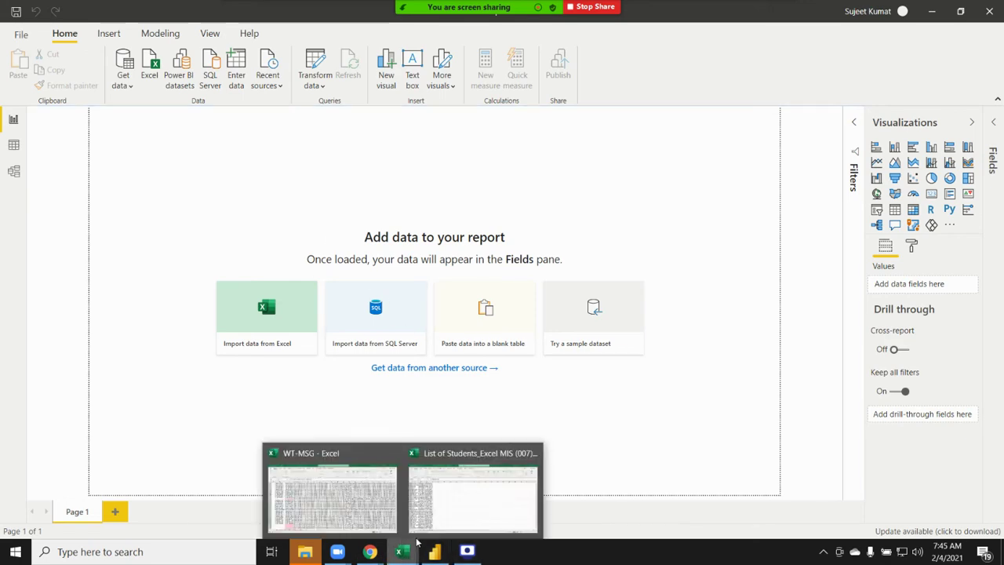
pyautogui.click(448, 516)
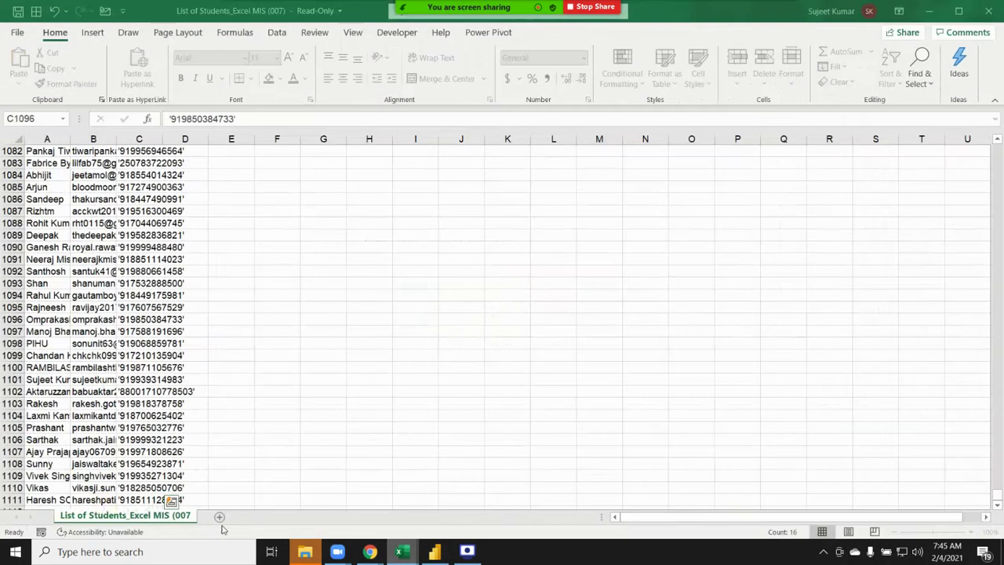
pyautogui.click(222, 515)
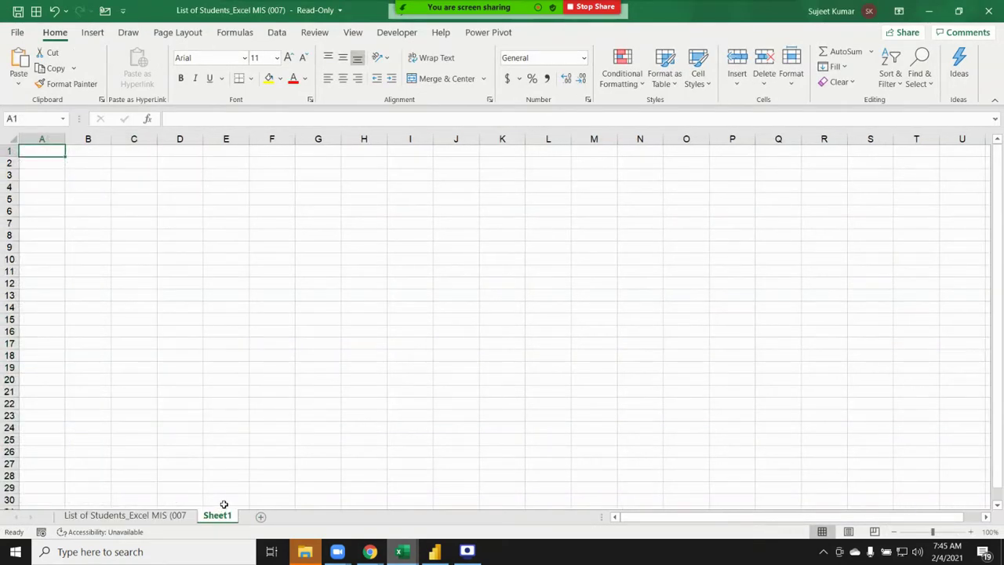
pyautogui.write('Name')
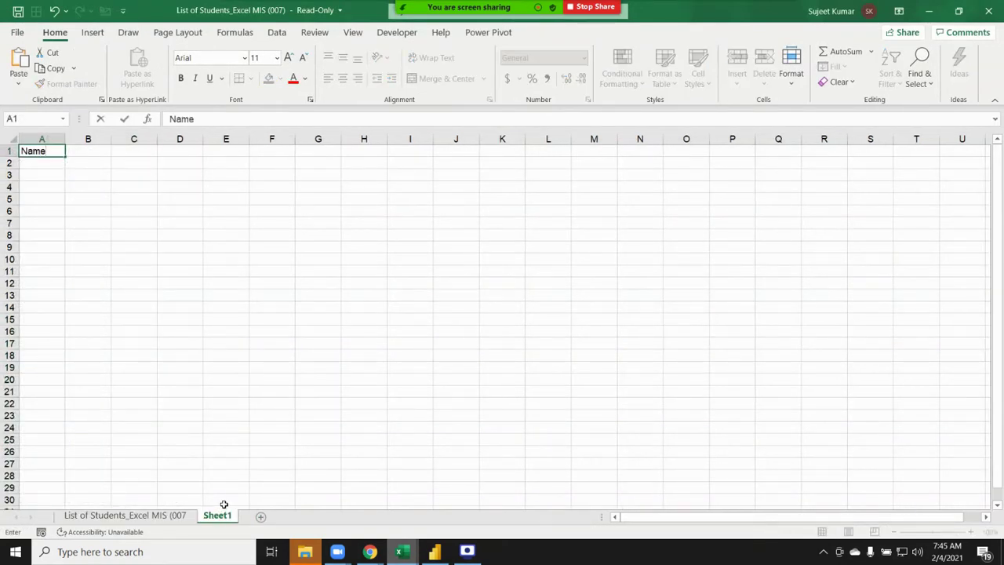
pyautogui.press('Return')
pyautogui.press('Up')
pyautogui.press('Right')
pyautogui.write('JA')
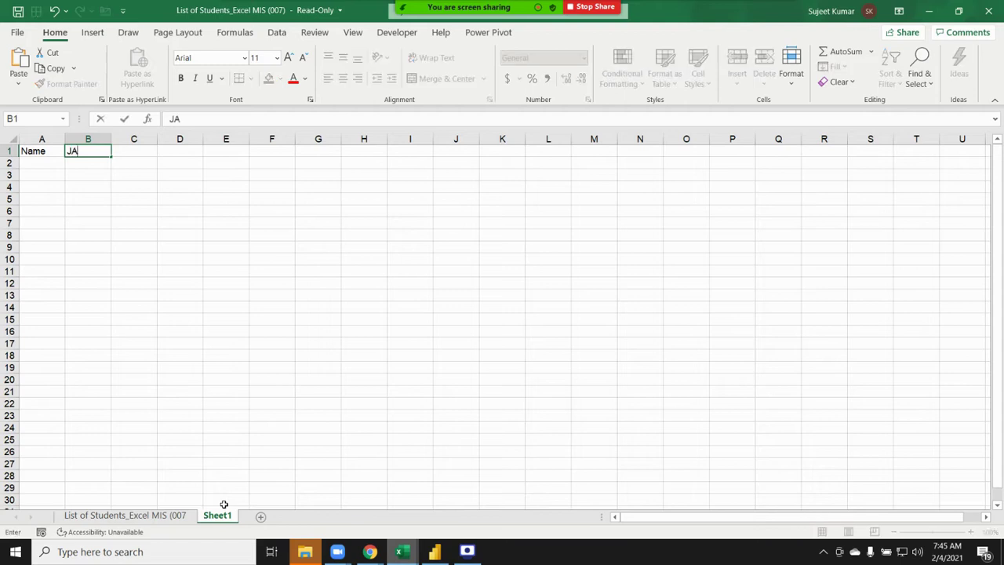
pyautogui.write('N')
pyautogui.click(97, 215)
pyautogui.click(104, 148)
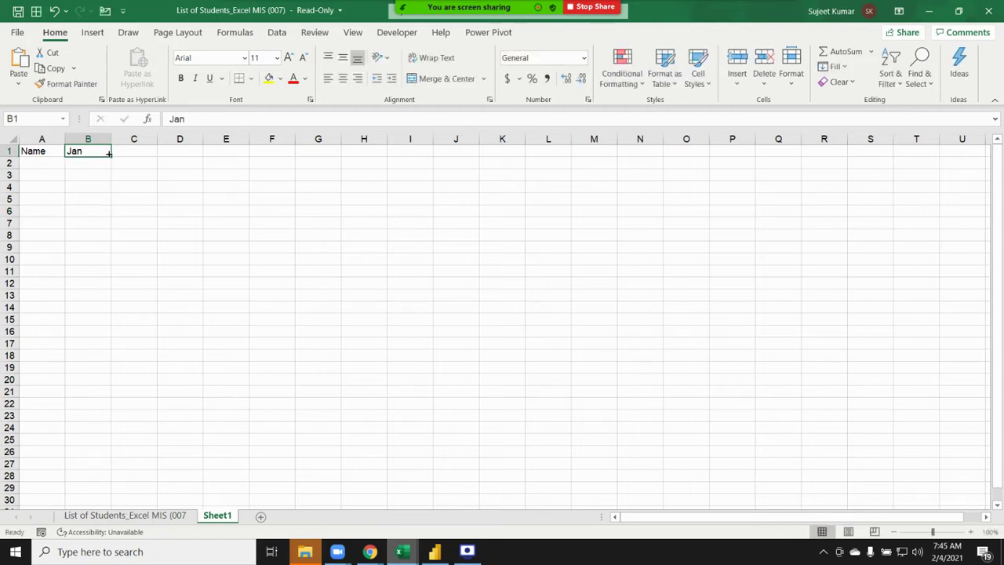
pyautogui.moveTo(112, 157); pyautogui.dragTo(384, 161)
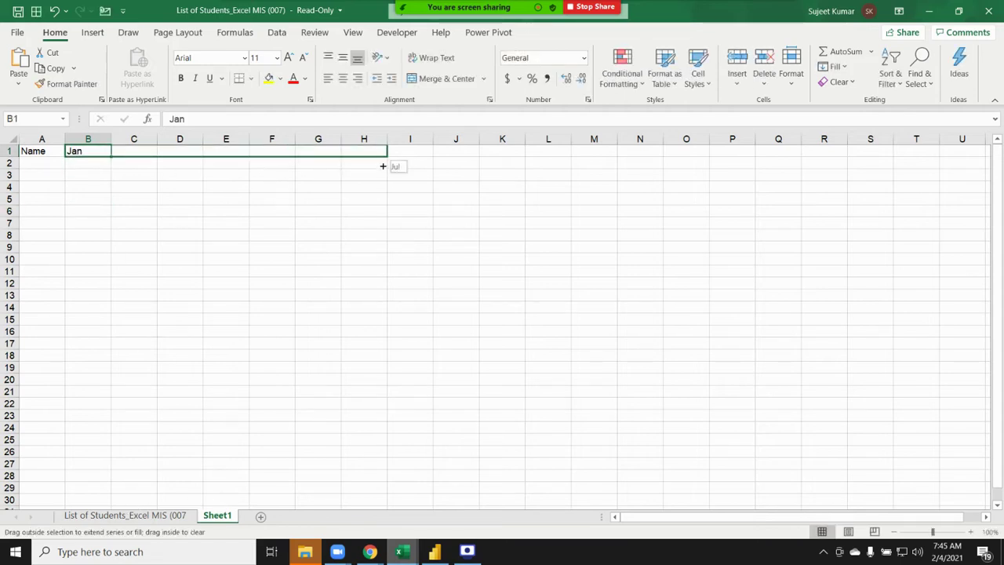
# - Enter Puja in A2 and fill the student names down column A
pyautogui.click(38, 162)
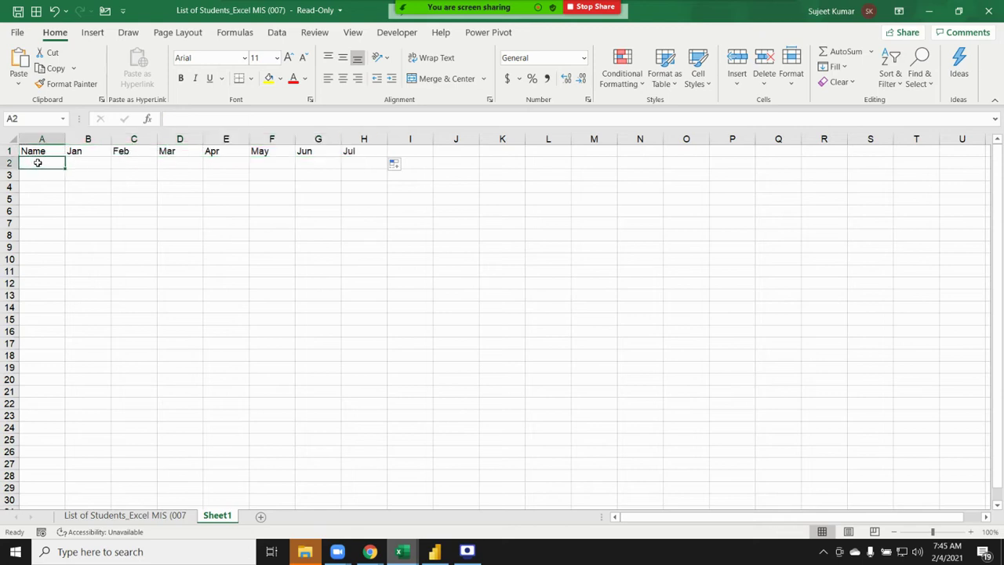
pyautogui.write('Puja')
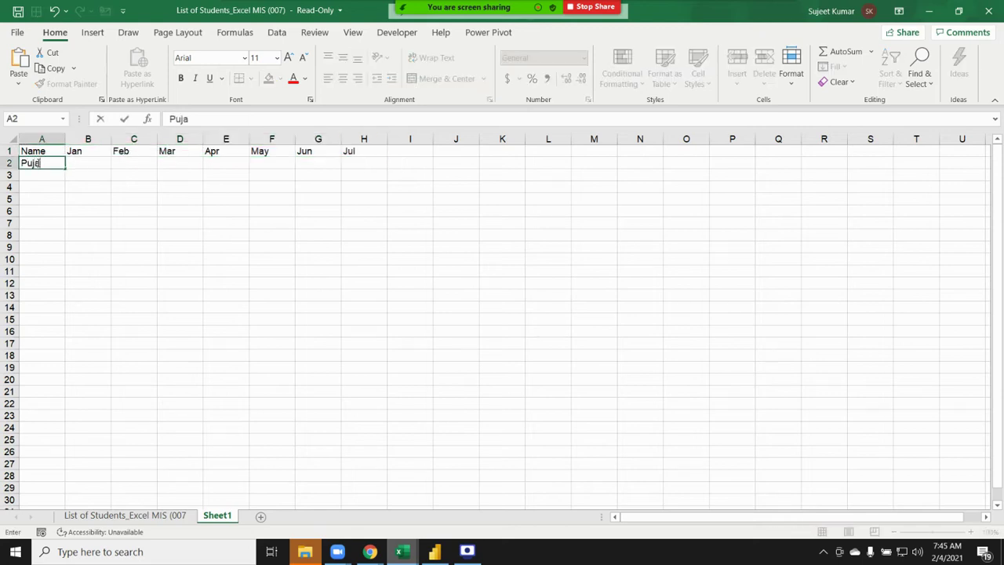
pyautogui.click(24, 196)
pyautogui.click(47, 165)
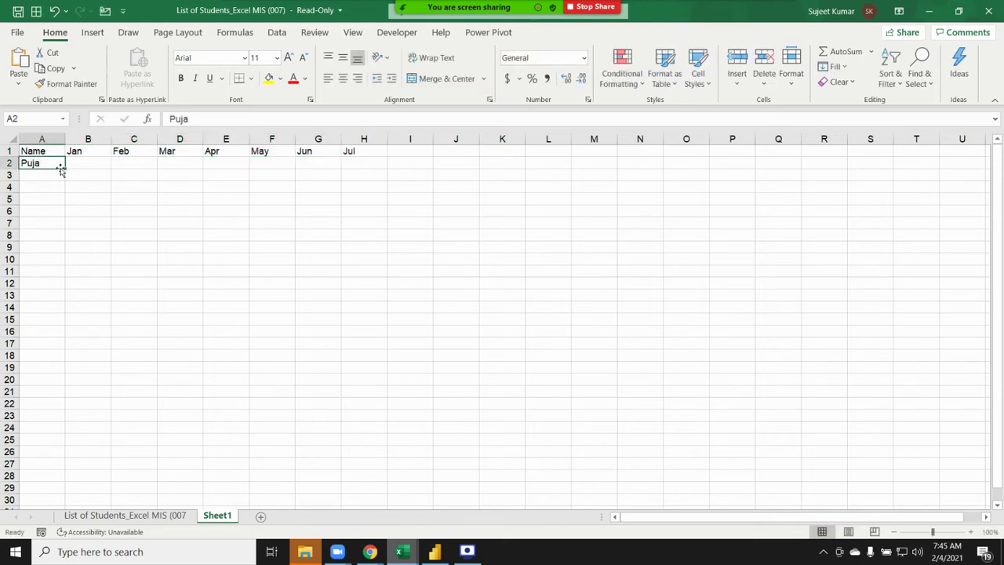
pyautogui.moveTo(65, 168); pyautogui.dragTo(44, 320)
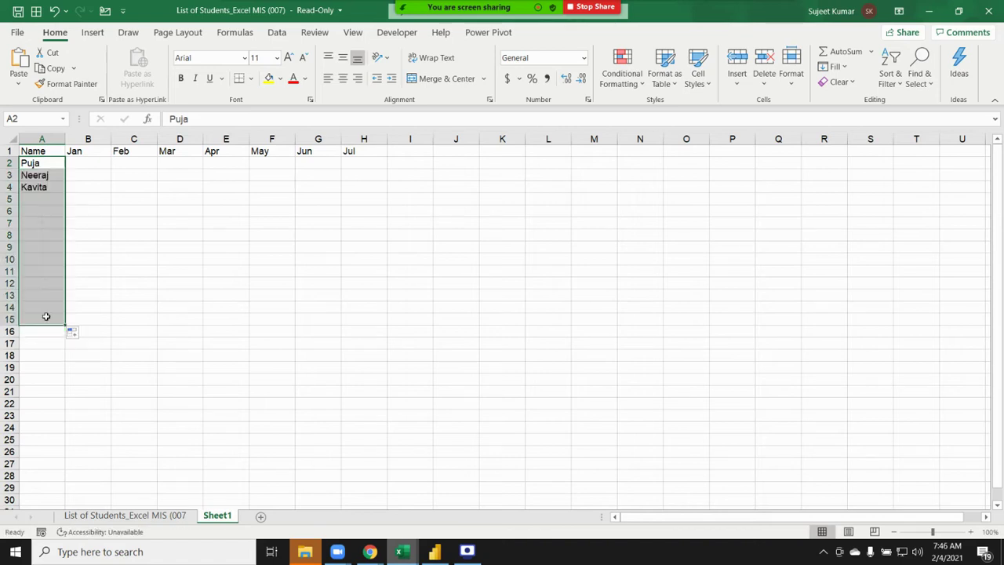
# - Fill B2:H15 with =RANDBETWEEN(10,90) scores for every student and month
pyautogui.click(95, 160)
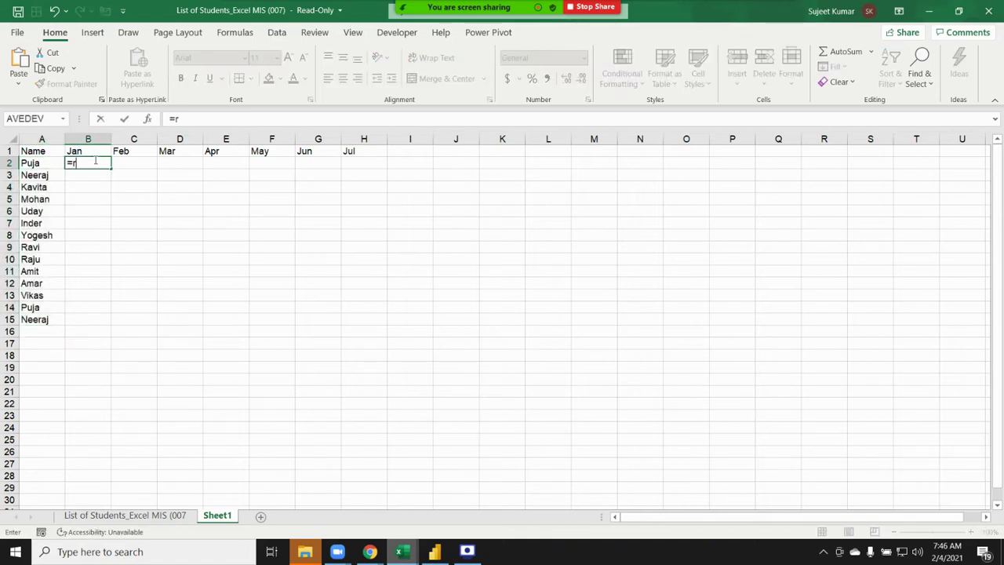
pyautogui.write('=ra')
pyautogui.press('Down')
pyautogui.press('Down')
pyautogui.press('Down')
pyautogui.press('Tab')
pyautogui.write('10')
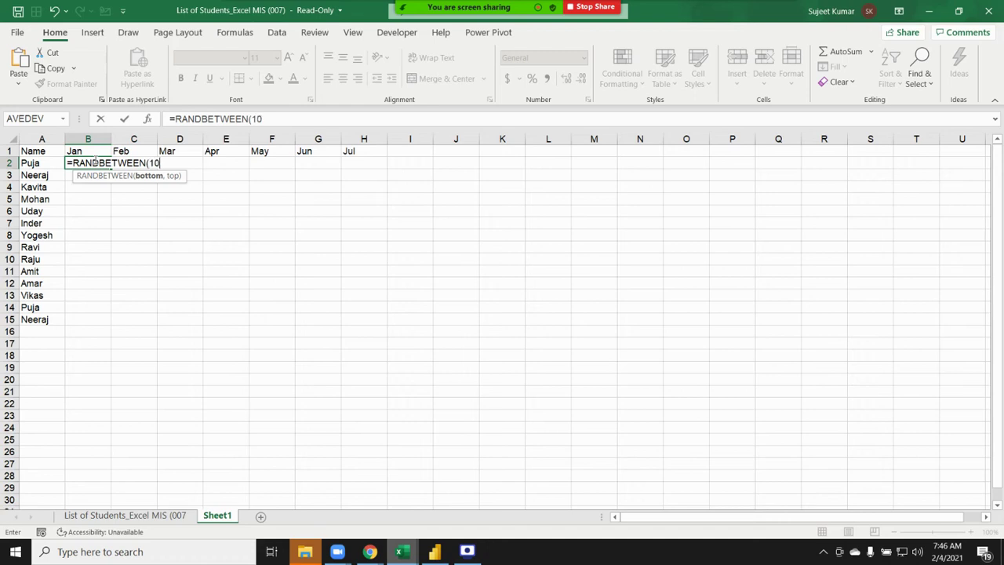
pyautogui.write(',90')
pyautogui.hotkey('ctrl', 'Return')
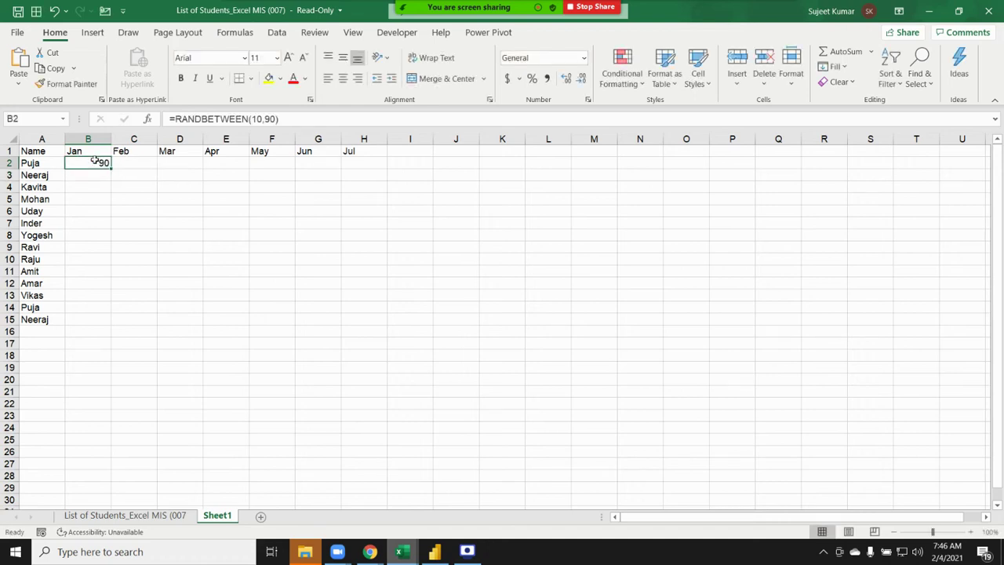
pyautogui.hotkey('shift', 'Right')
pyautogui.hotkey('shift', 'Right')
pyautogui.hotkey('shift', 'Right')
pyautogui.hotkey('shift', 'Right')
pyautogui.hotkey('shift', 'Right')
pyautogui.hotkey('shift', 'Right')
pyautogui.hotkey('ctrl', 'r')
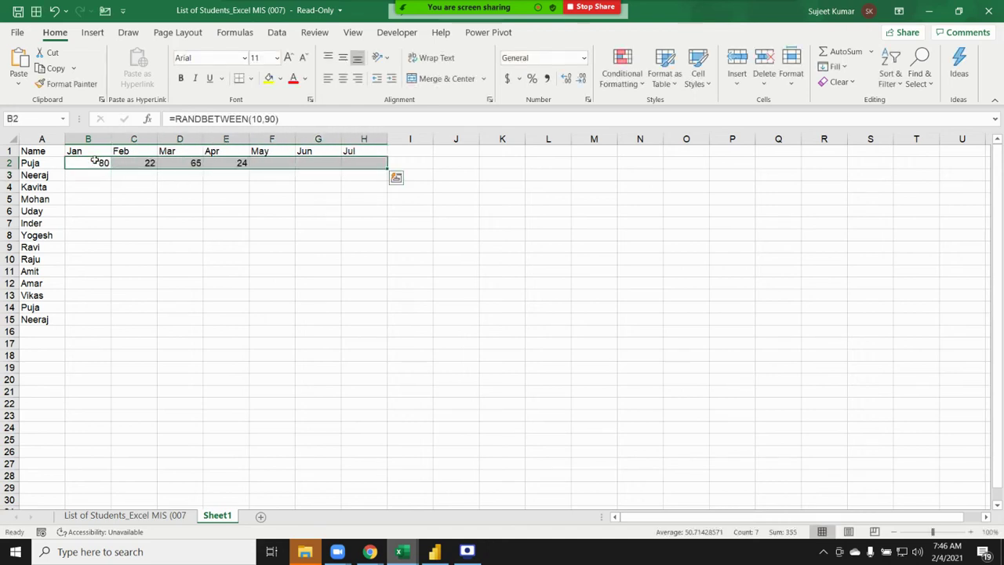
pyautogui.doubleClick(387, 168)
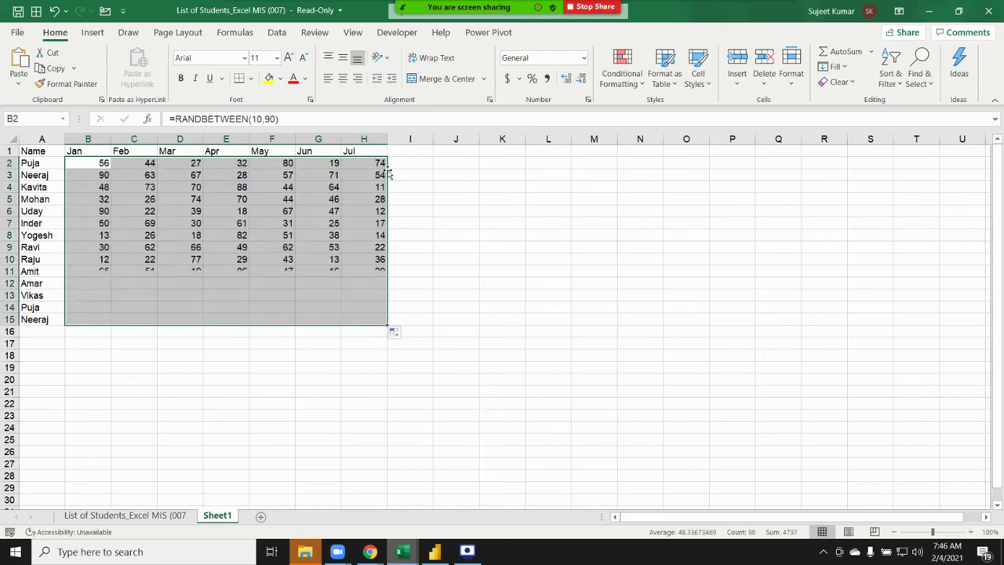
# - Copy the whole A1:H15 score table and return to Power BI Desktop
pyautogui.hotkey('ctrl', 'Home')
pyautogui.hotkey('ctrl', 'shift', 'Right')
pyautogui.hotkey('ctrl', 'shift', 'Down')
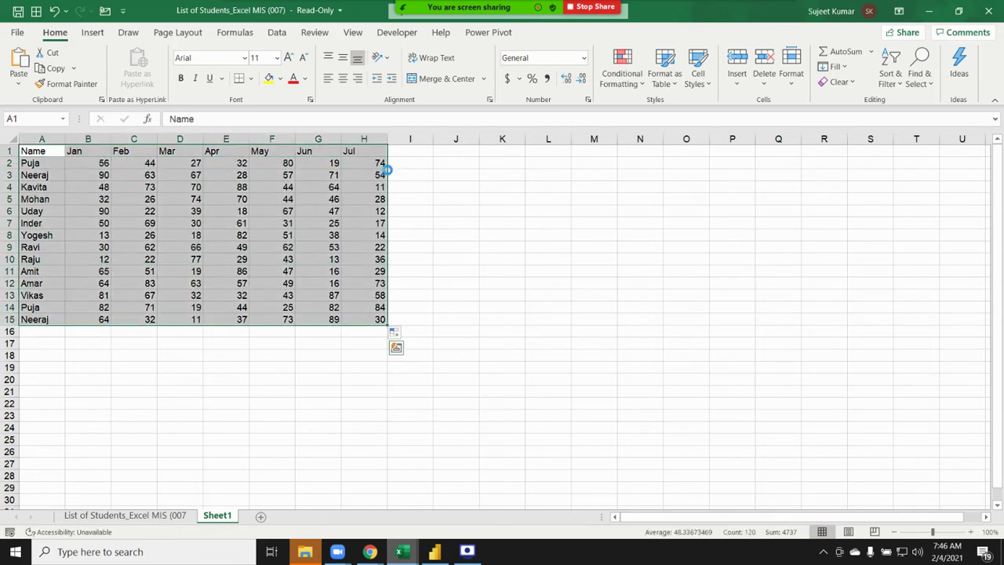
pyautogui.hotkey('ctrl', 'c')
pyautogui.click(434, 551)
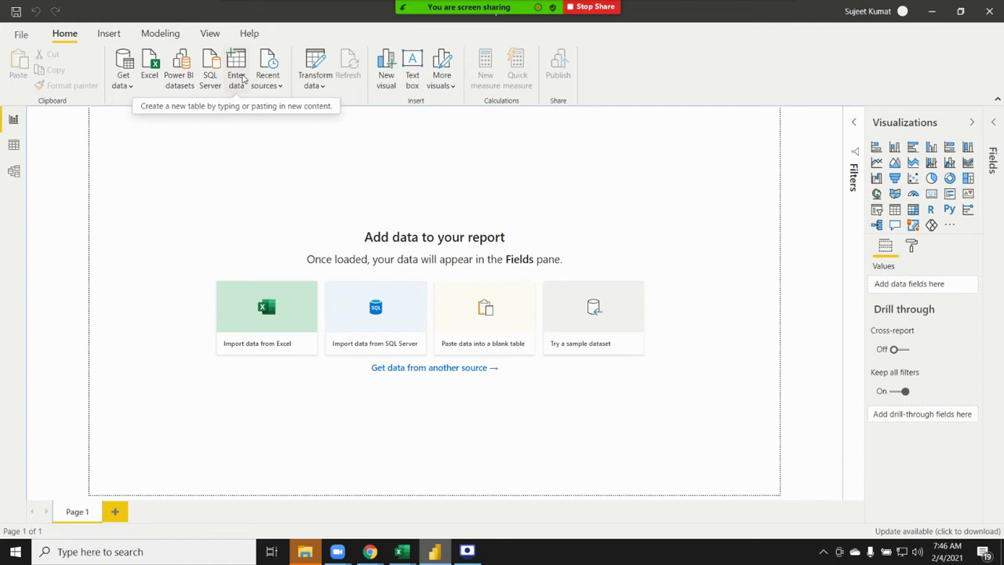
# - Paste the copied student scores into a new Enter data table and load it as Table
pyautogui.click(243, 79)
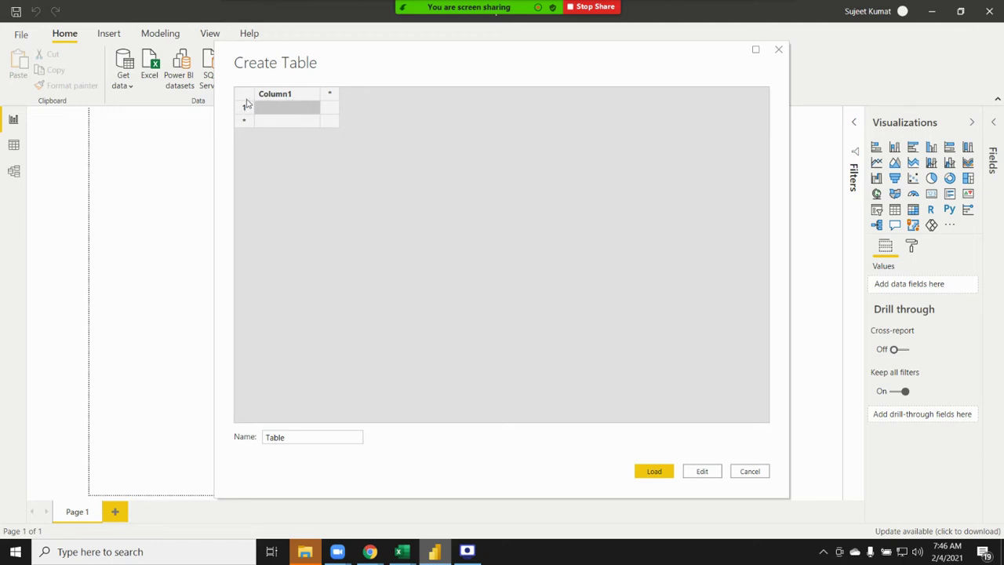
pyautogui.click(276, 95)
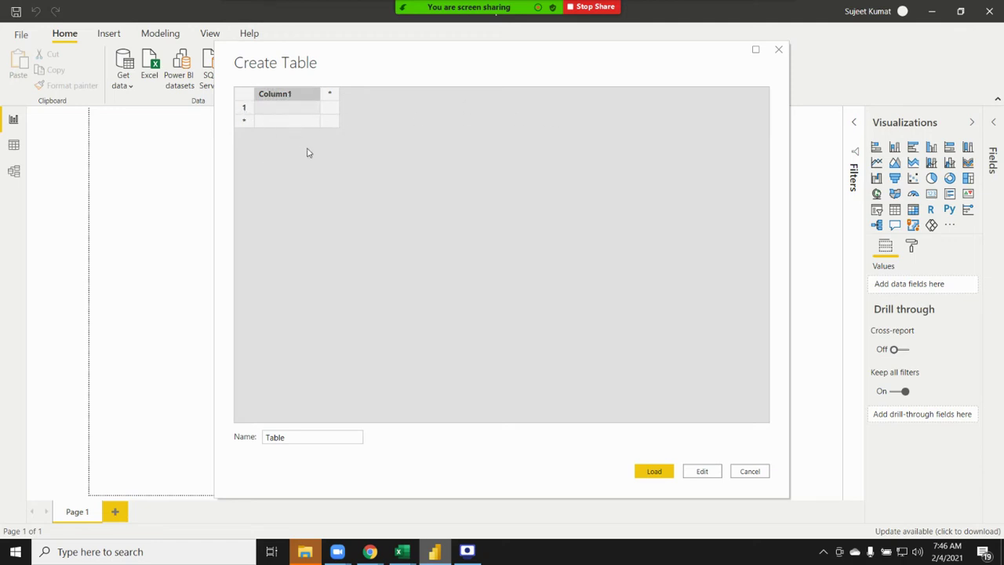
pyautogui.hotkey('ctrl', 'v')
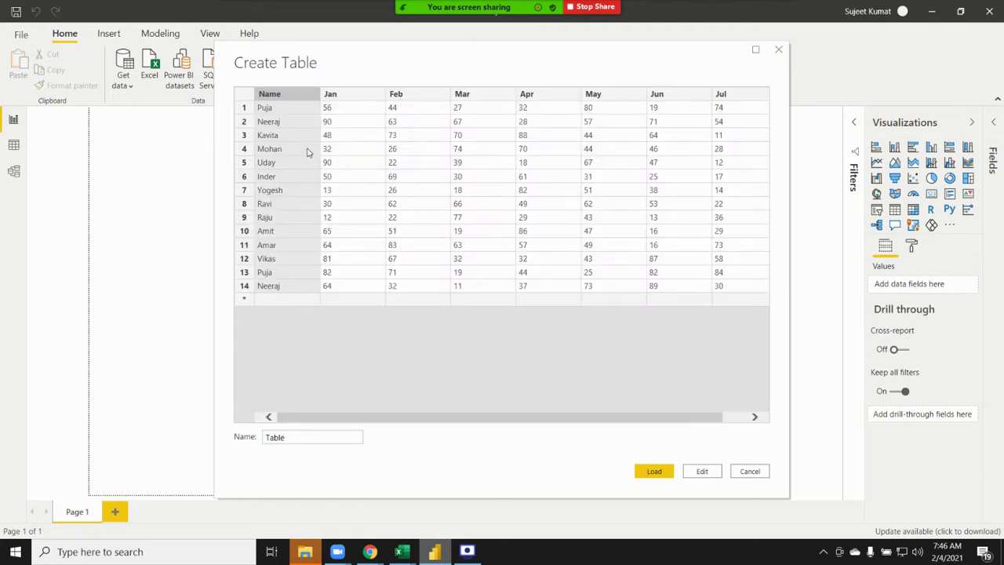
pyautogui.moveTo(469, 421)
pyautogui.mouseDown()
pyautogui.moveTo(585, 434)
pyautogui.moveTo(432, 418)
pyautogui.mouseUp()
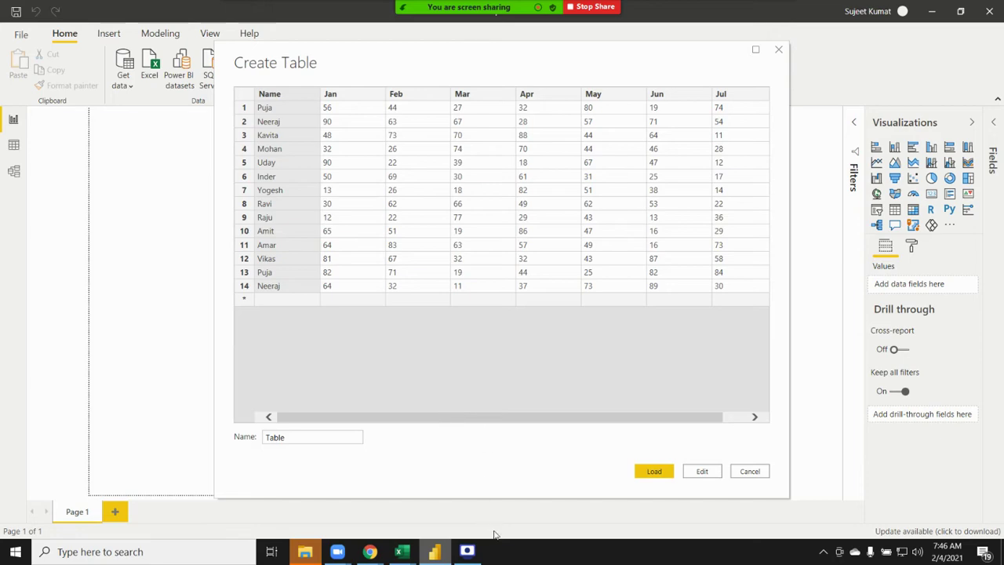
pyautogui.click(654, 472)
pyautogui.hotkey('alt', 'Tab')
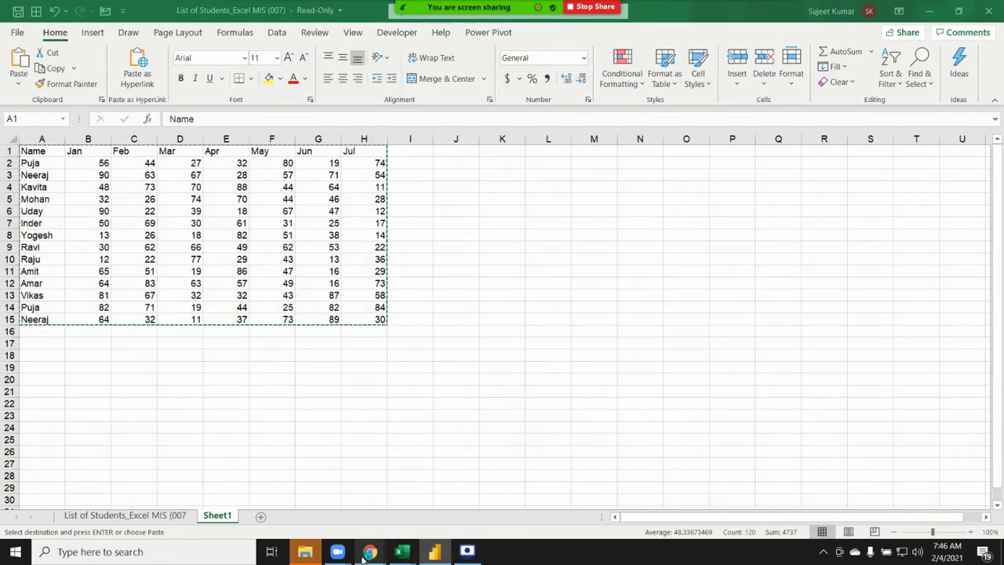
pyautogui.hotkey('alt', 'Tab')
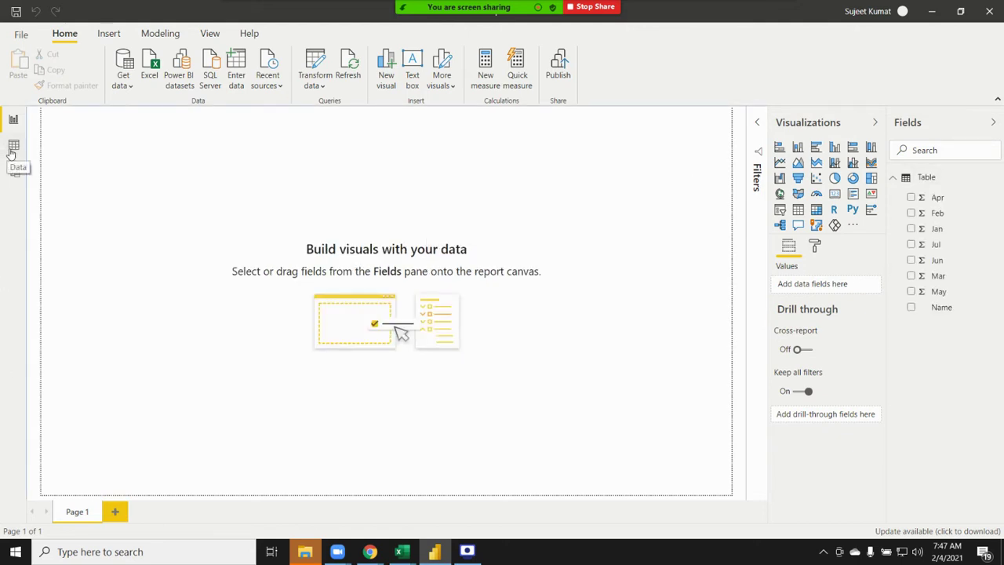
# - Review Table's 14 rows in Data view, then delete the blank table visual from the report
pyautogui.click(796, 209)
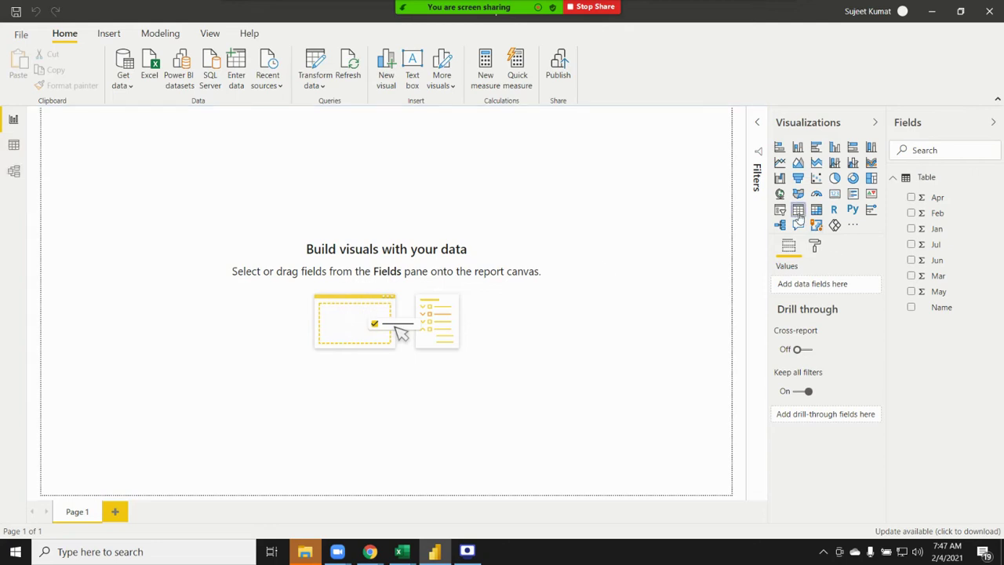
pyautogui.click(13, 144)
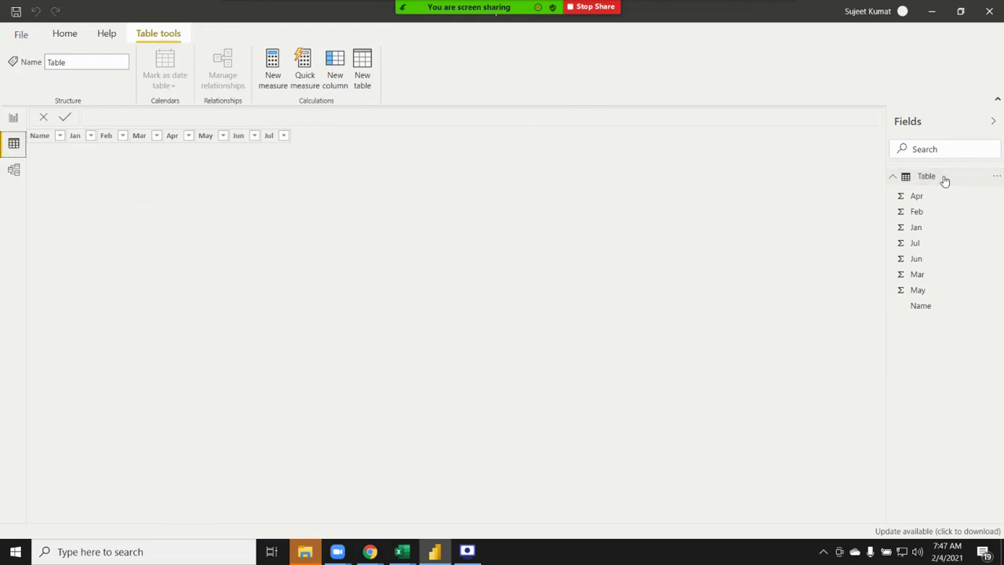
pyautogui.click(938, 177)
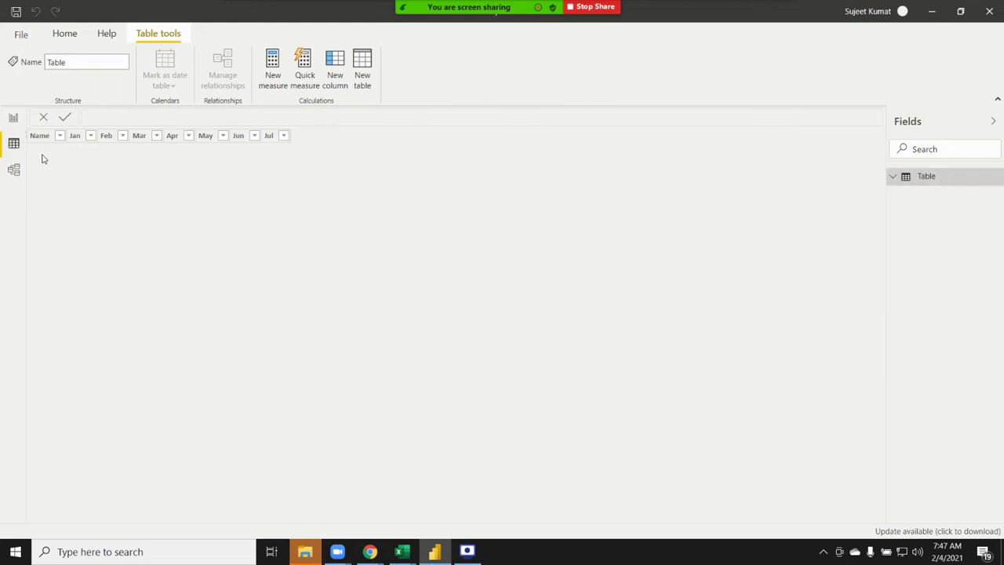
pyautogui.click(962, 184)
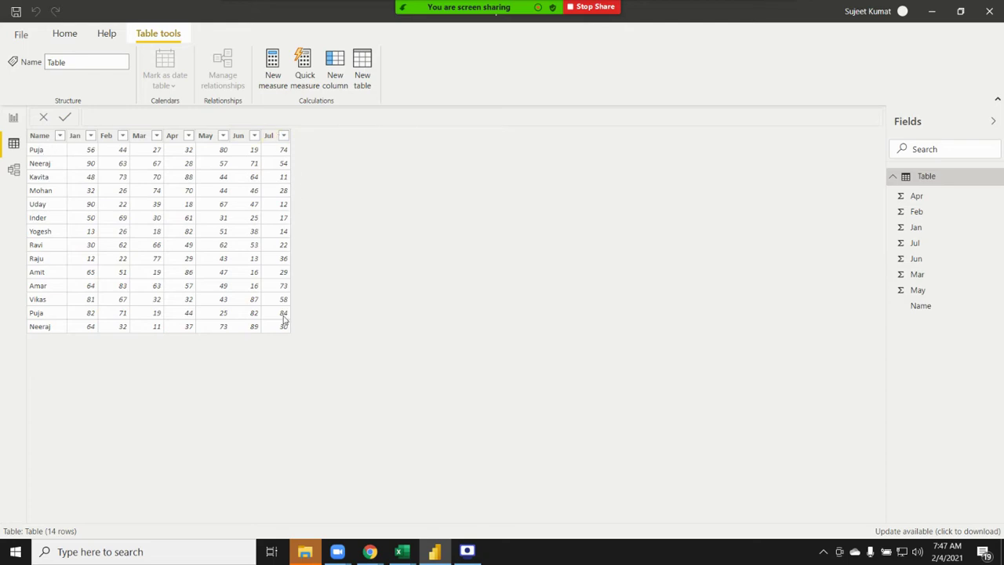
pyautogui.click(12, 122)
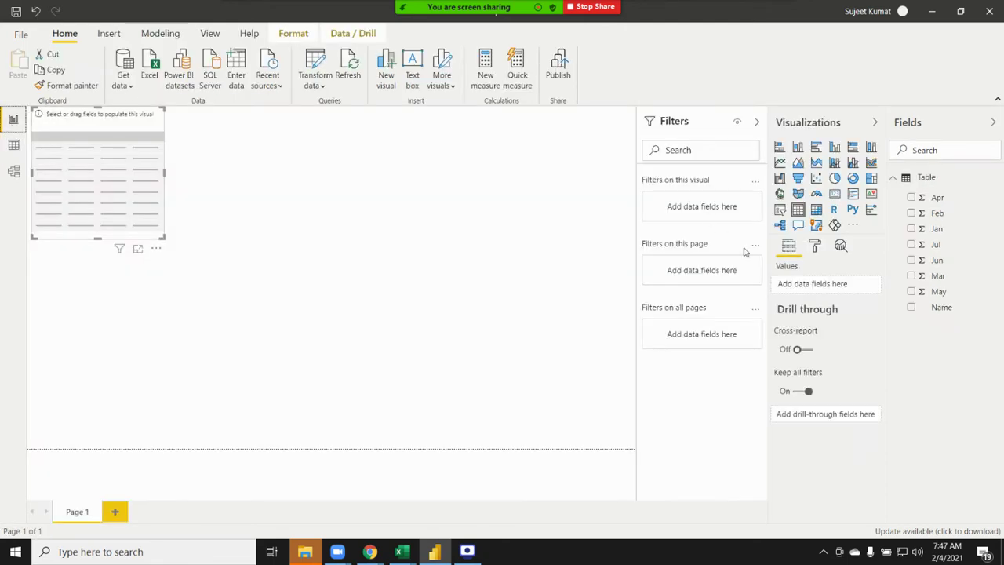
pyautogui.press('Delete')
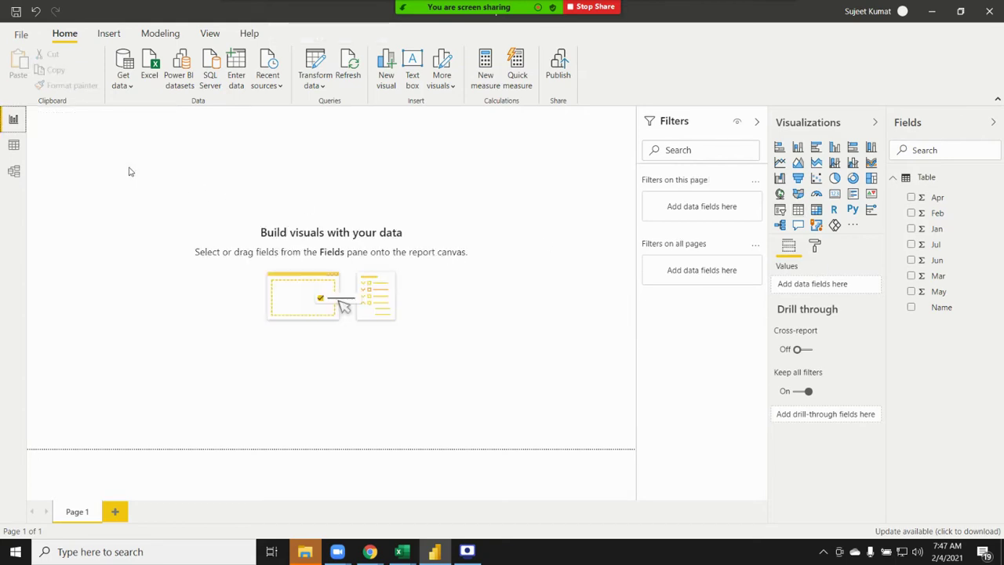
# - Build a table visual of Name with Apr, Jan, Jun, Jul, Mar and May, enlarged to show all names
pyautogui.click(817, 210)
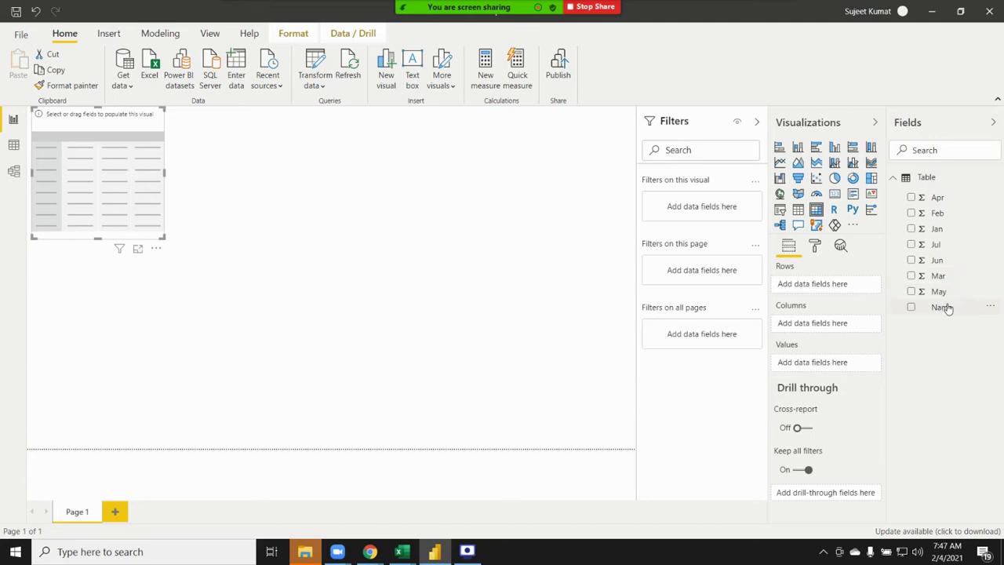
pyautogui.moveTo(941, 307); pyautogui.dragTo(69, 142)
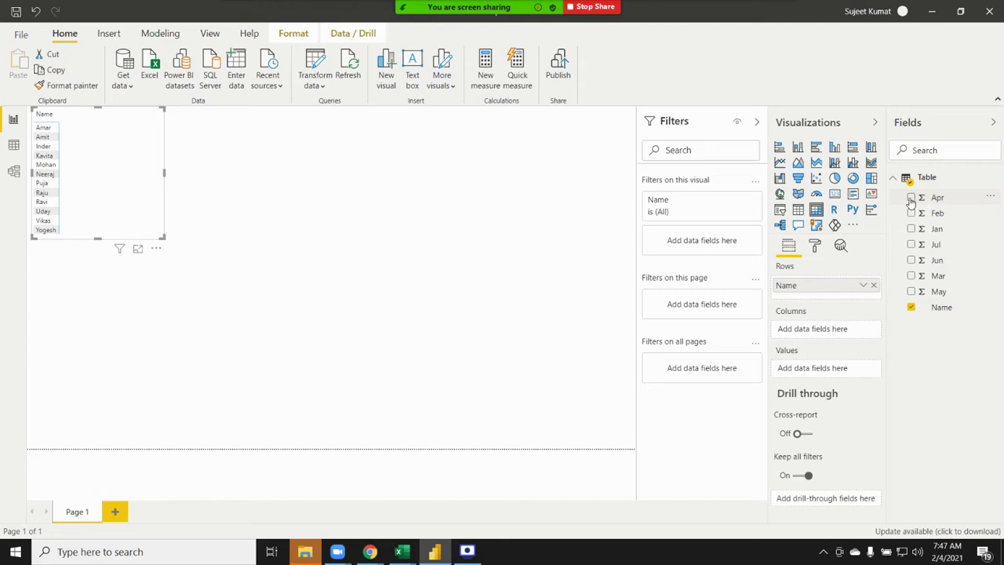
pyautogui.click(910, 199)
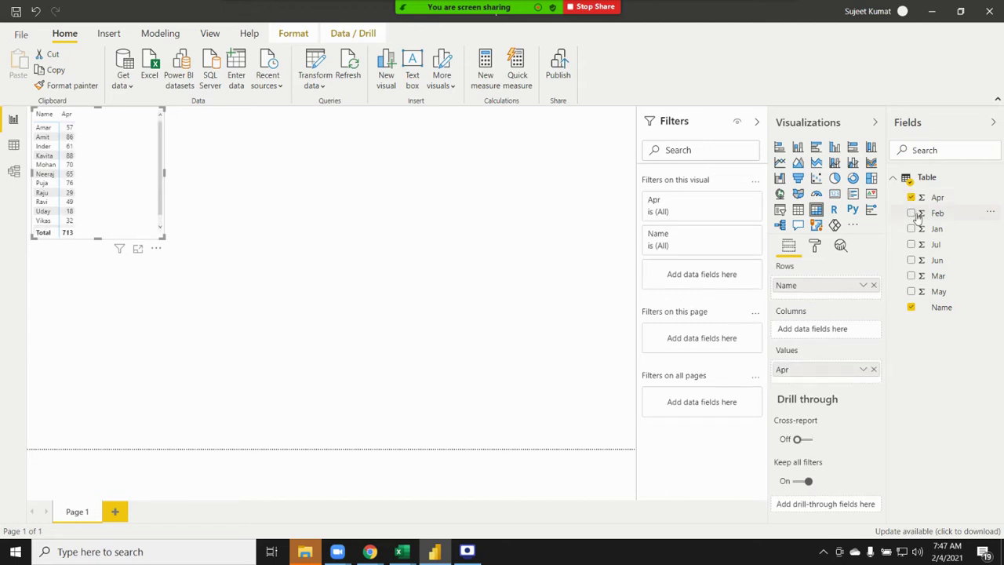
pyautogui.click(916, 214)
pyautogui.click(912, 229)
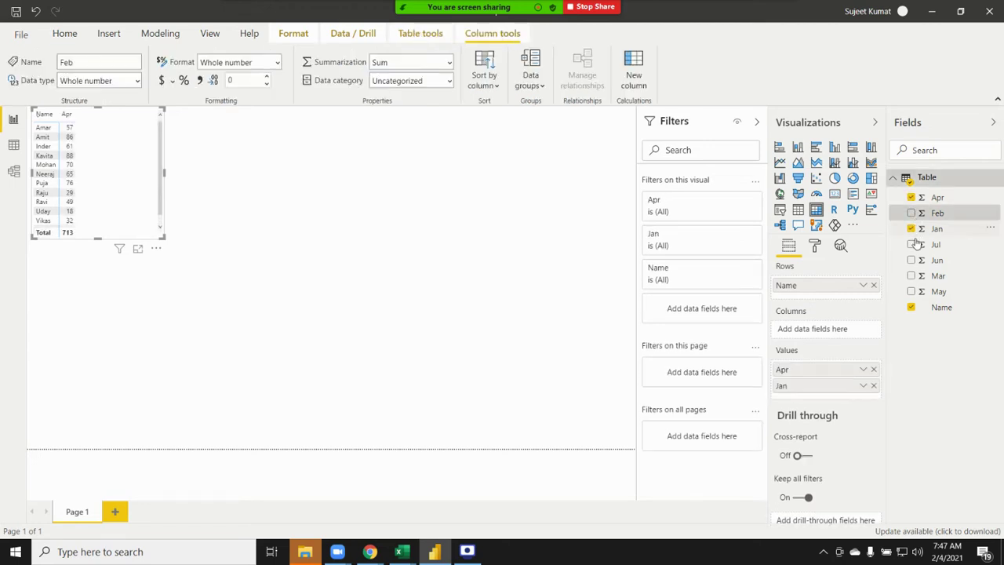
pyautogui.click(916, 245)
pyautogui.click(912, 260)
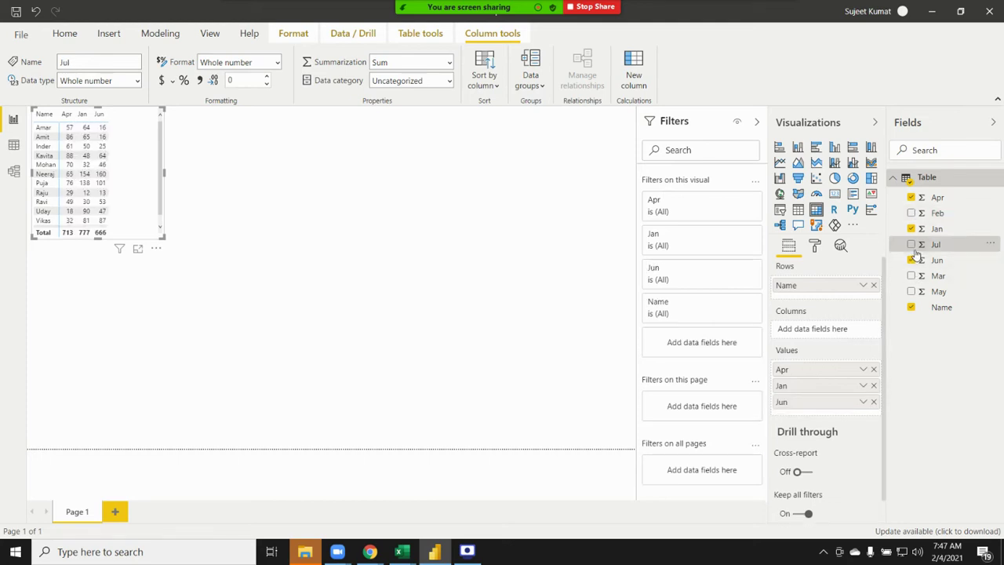
pyautogui.click(911, 244)
pyautogui.click(917, 276)
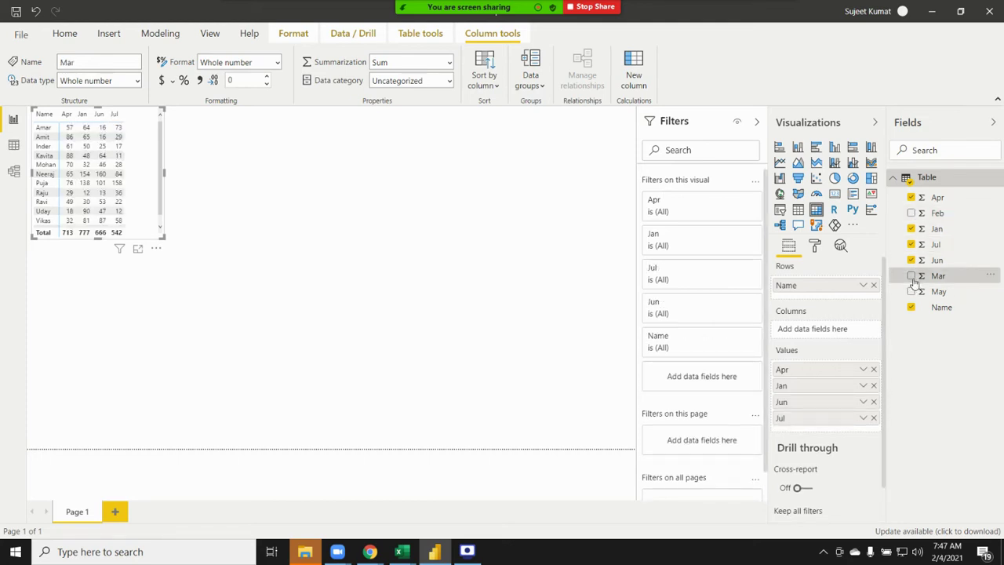
pyautogui.click(912, 276)
pyautogui.click(911, 292)
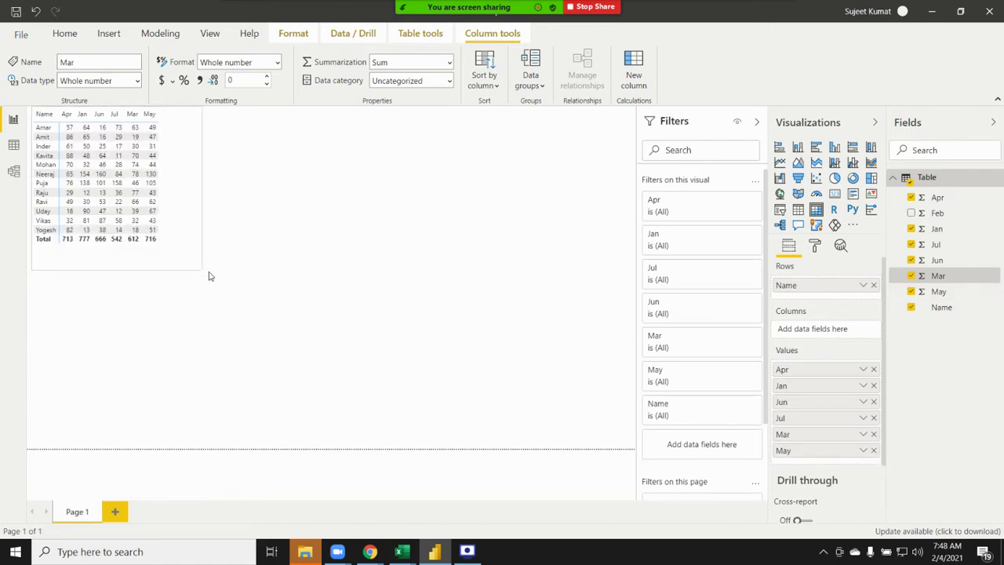
pyautogui.moveTo(163, 237); pyautogui.dragTo(174, 247)
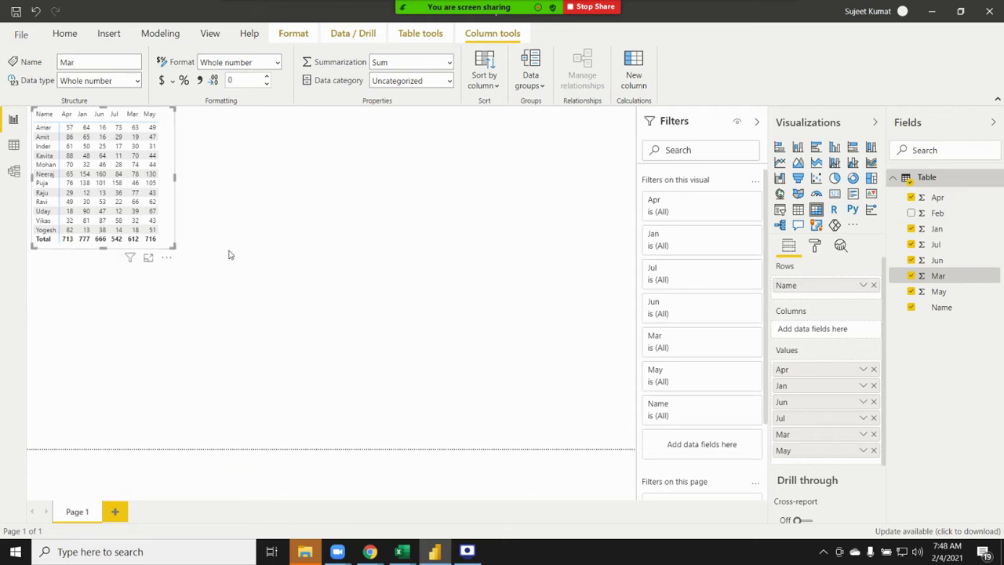
pyautogui.click(230, 255)
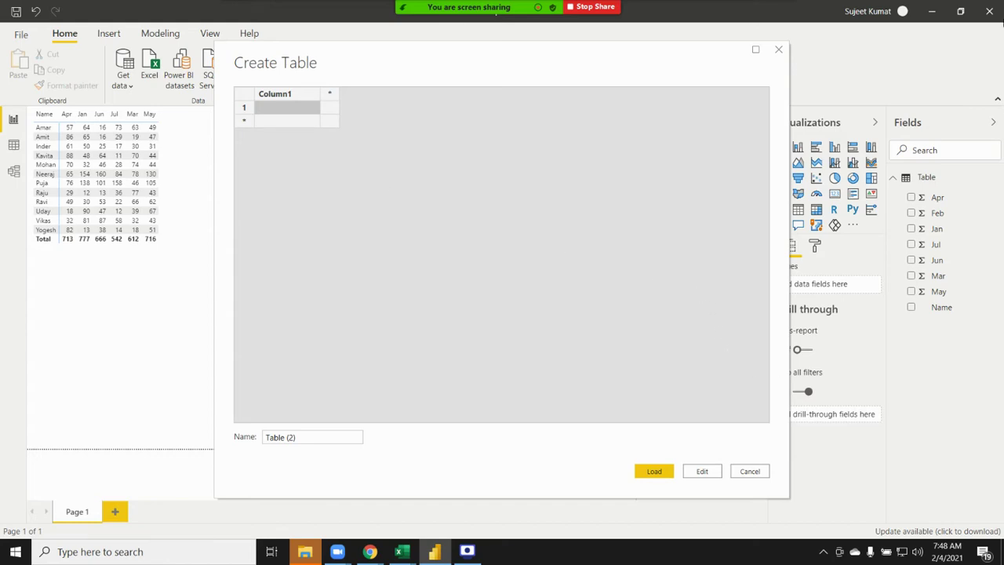
# - Discard the blank Create Table dialog, mute the meeting microphone, and start an Excel workbook import
pyautogui.click(779, 50)
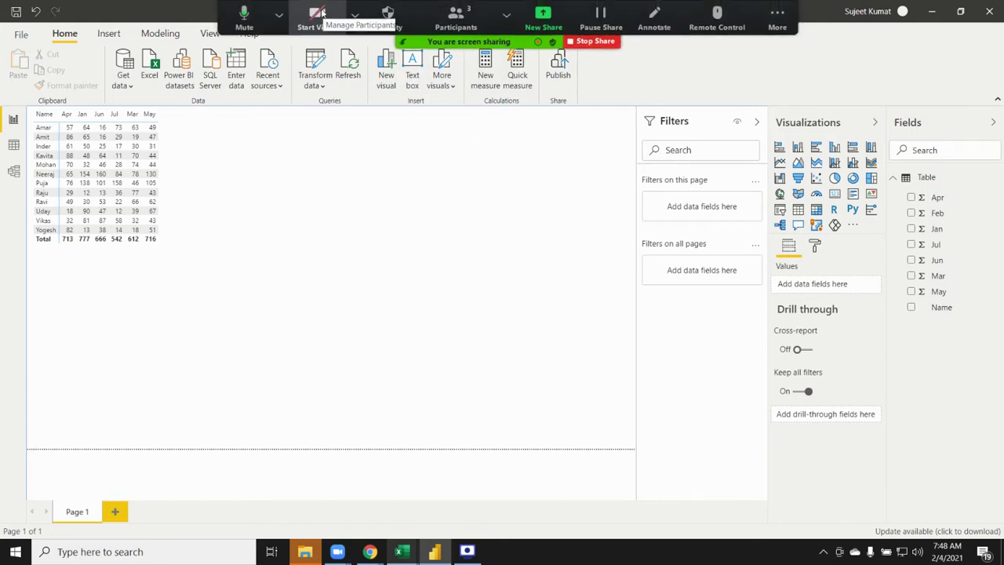
pyautogui.click(279, 14)
pyautogui.click(254, 14)
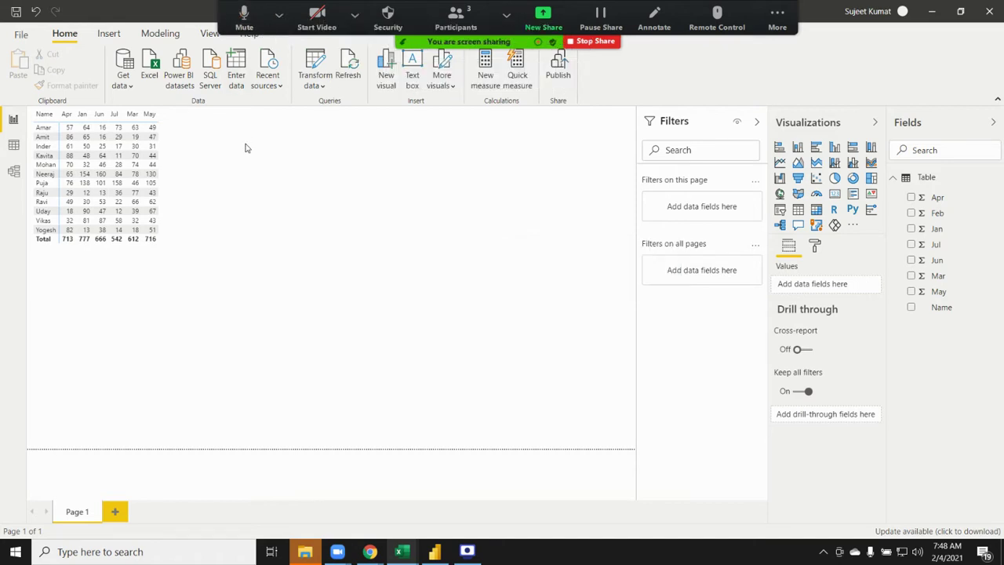
pyautogui.click(153, 74)
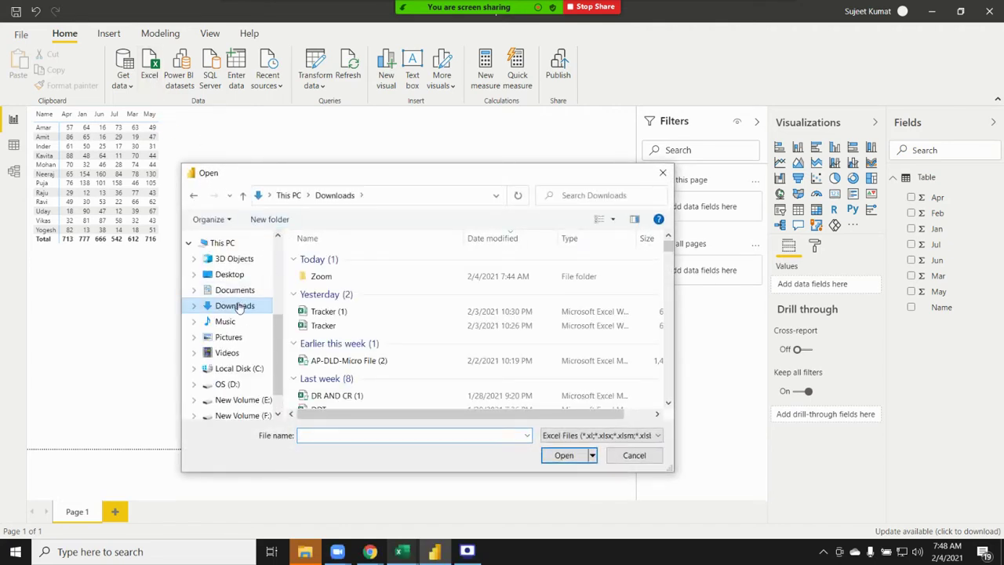
# - Scroll through the Downloads folder and select the TData workbook
pyautogui.scroll(-1, 334, 306)
pyautogui.scroll(-1, 365, 322)
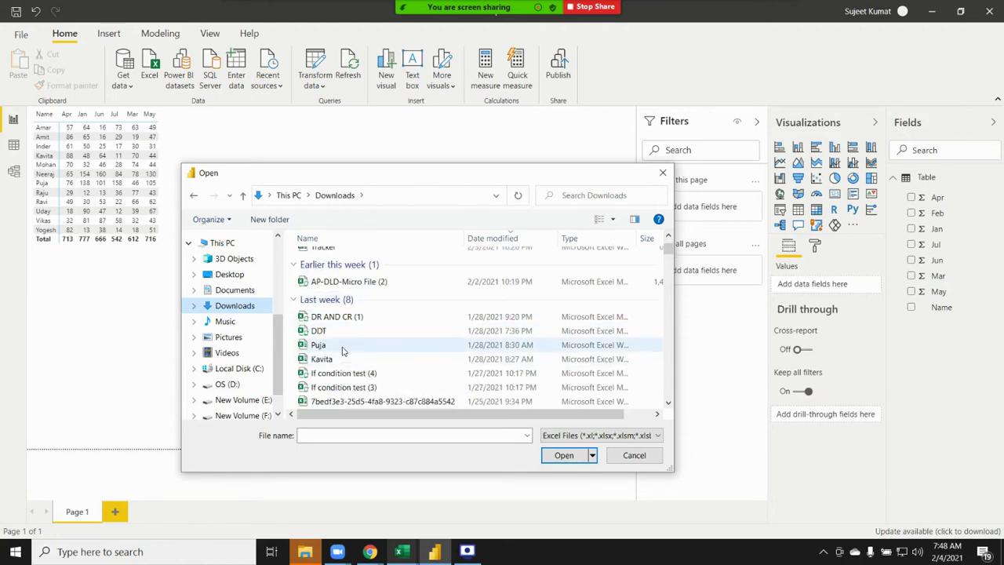
pyautogui.scroll(2, 343, 351)
pyautogui.scroll(-4, 345, 349)
pyautogui.scroll(-1, 353, 346)
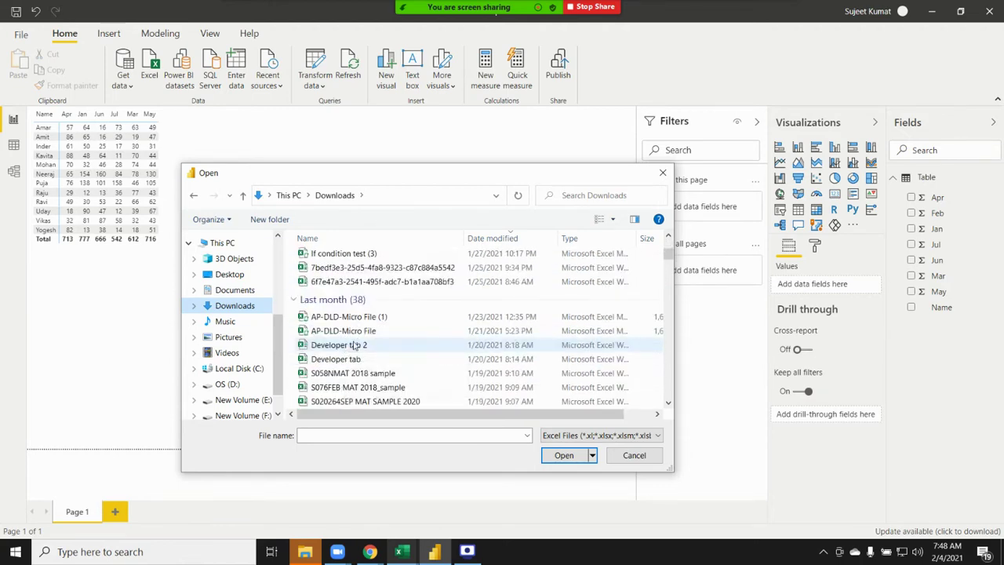
pyautogui.scroll(-2, 369, 346)
pyautogui.scroll(-2, 383, 350)
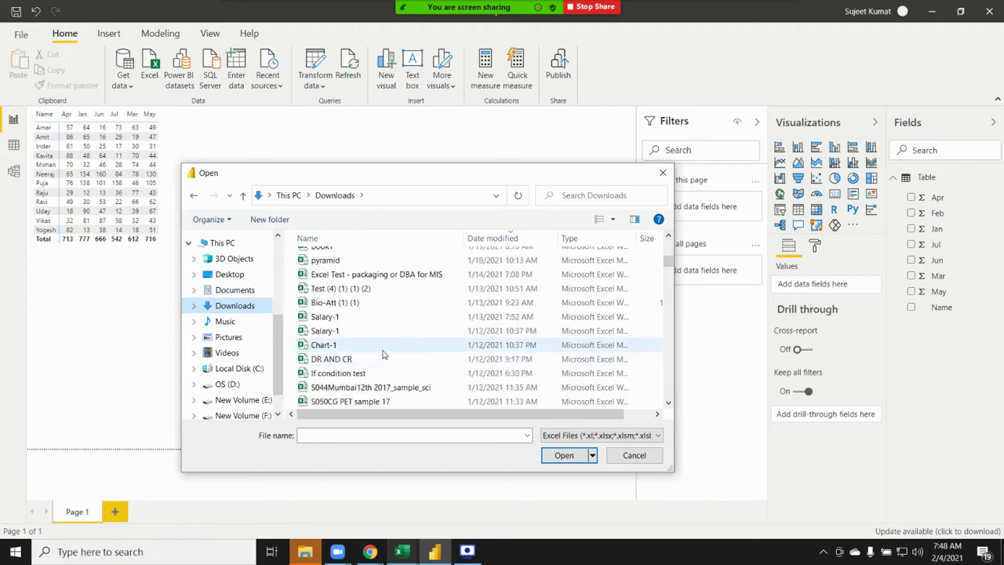
pyautogui.scroll(-2, 385, 358)
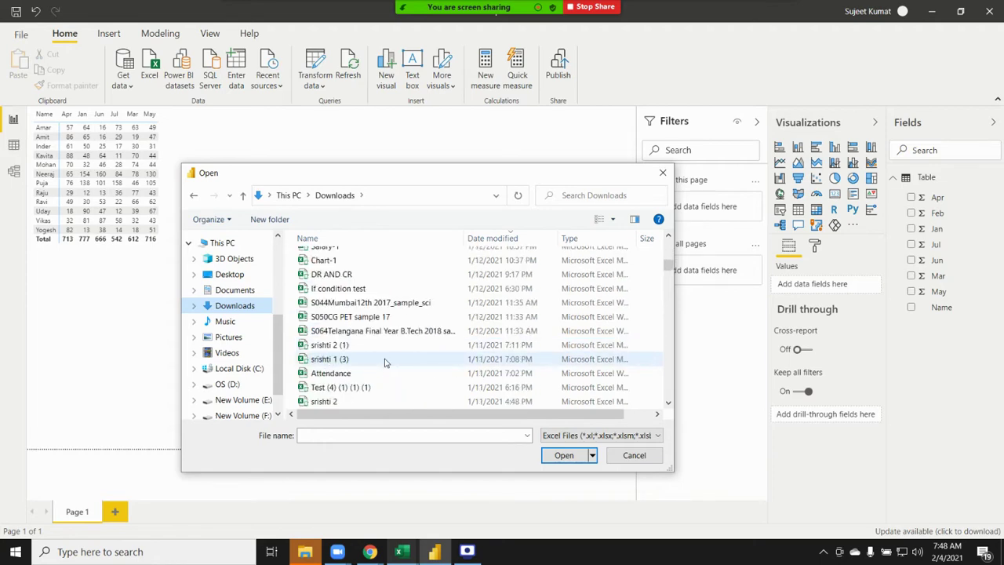
pyautogui.scroll(-2, 384, 361)
pyautogui.scroll(-2, 385, 361)
pyautogui.scroll(-2, 385, 362)
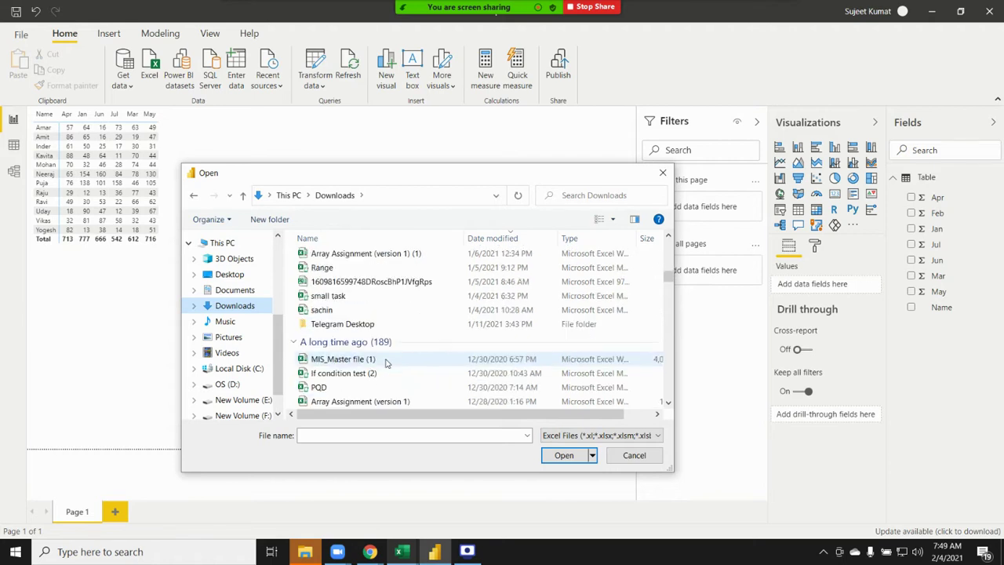
pyautogui.scroll(-1, 388, 363)
pyautogui.scroll(-1, 391, 364)
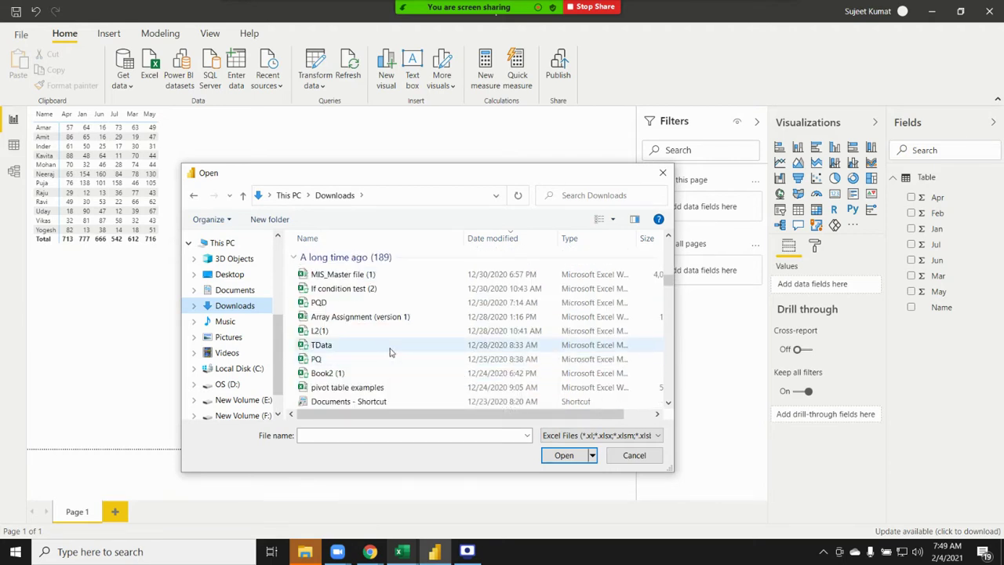
pyautogui.click(390, 347)
pyautogui.moveTo(400, 419)
pyautogui.mouseDown()
pyautogui.moveTo(514, 424)
pyautogui.moveTo(487, 423)
pyautogui.mouseUp()
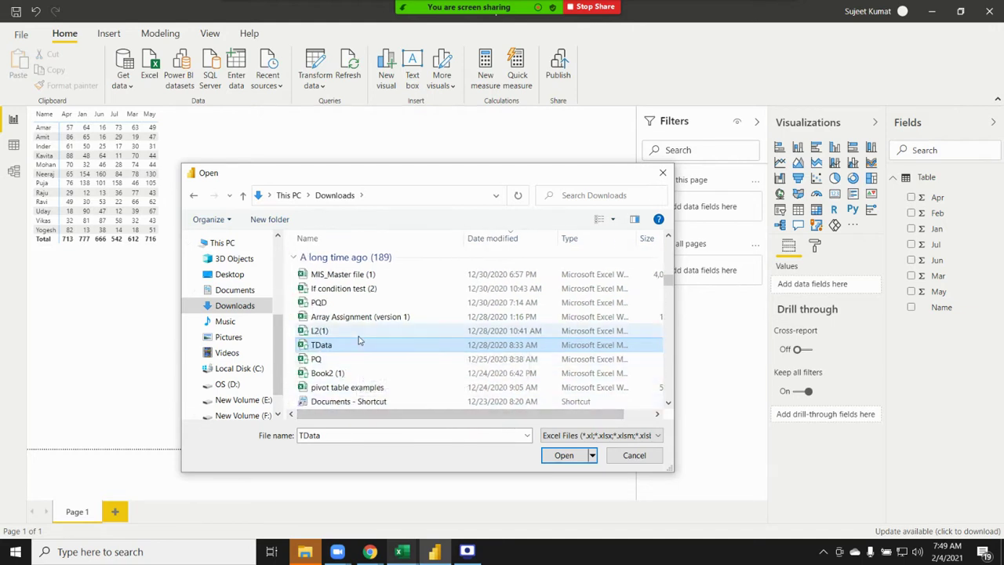
# - Select the Salses_Data workbook instead and open it
pyautogui.scroll(-1, 359, 339)
pyautogui.scroll(-1, 388, 349)
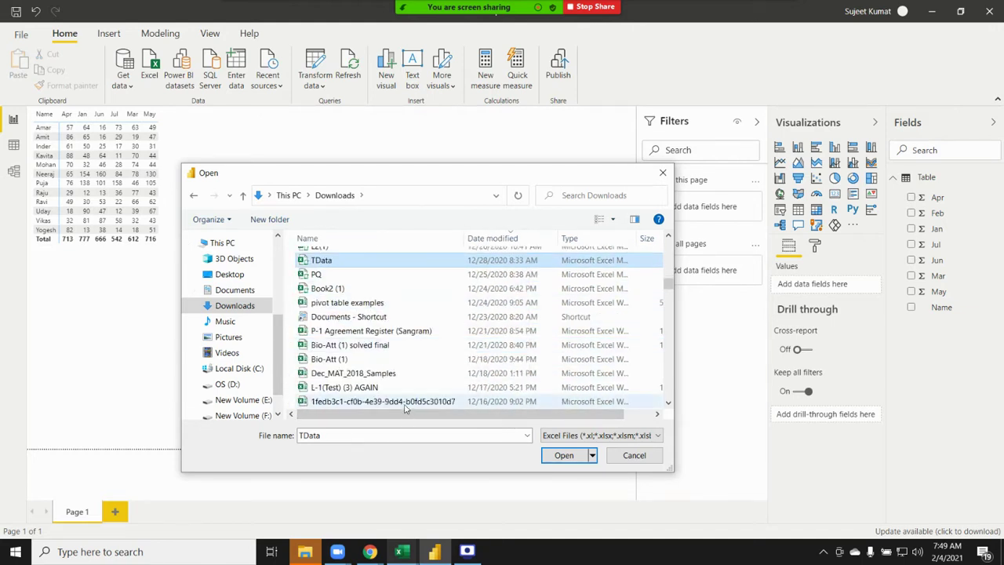
pyautogui.scroll(-2, 394, 380)
pyautogui.scroll(-1, 394, 380)
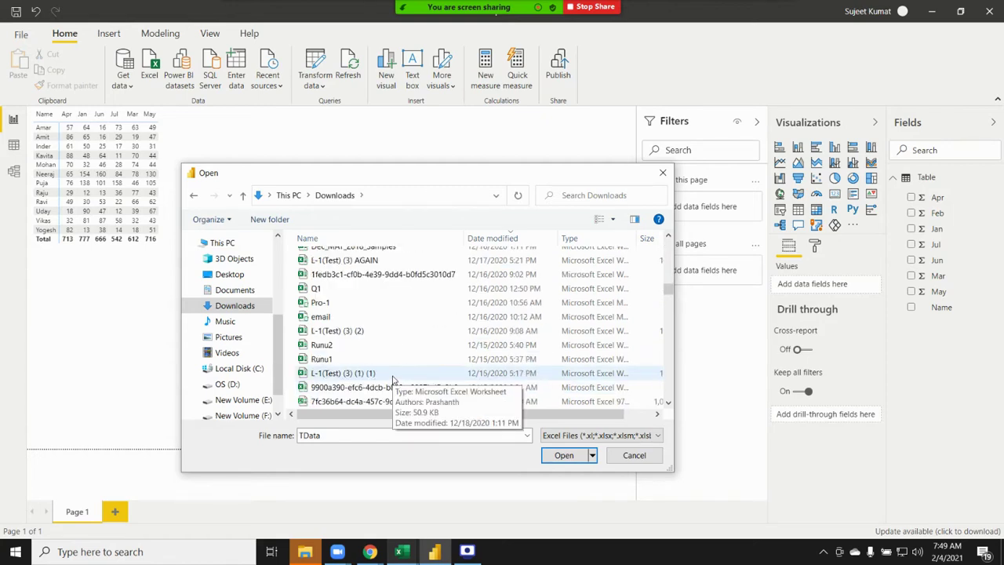
pyautogui.scroll(-2, 394, 380)
pyautogui.scroll(-2, 394, 380)
pyautogui.scroll(-1, 394, 380)
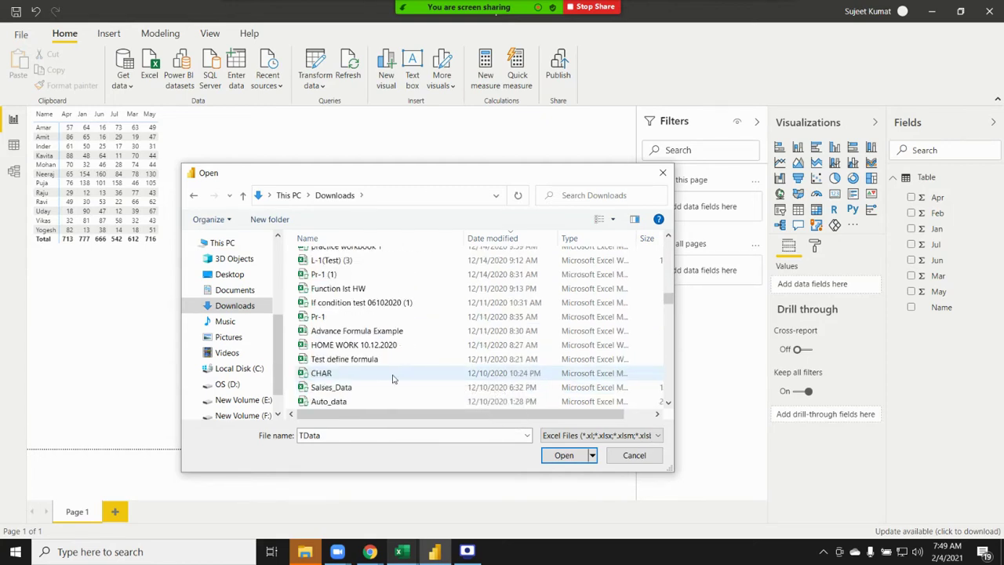
pyautogui.click(394, 388)
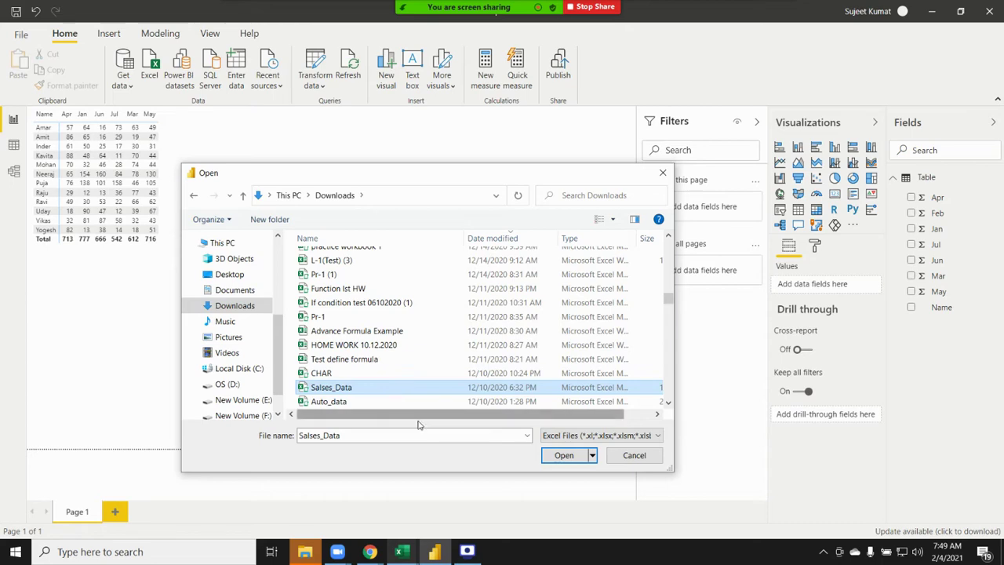
pyautogui.click(563, 458)
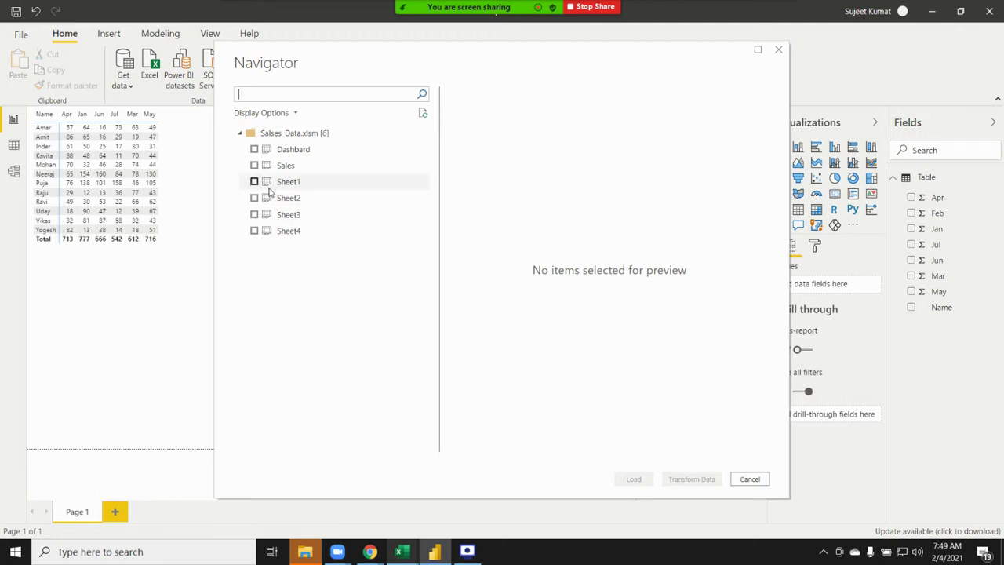
pyautogui.click(255, 165)
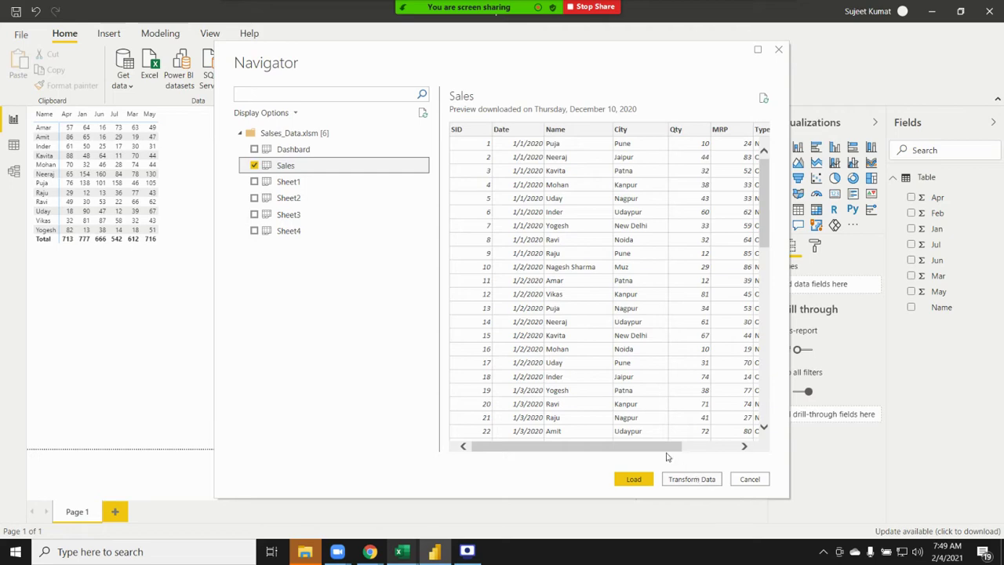
pyautogui.moveTo(667, 446)
pyautogui.mouseDown()
pyautogui.moveTo(721, 446)
pyautogui.moveTo(667, 446)
pyautogui.mouseUp()
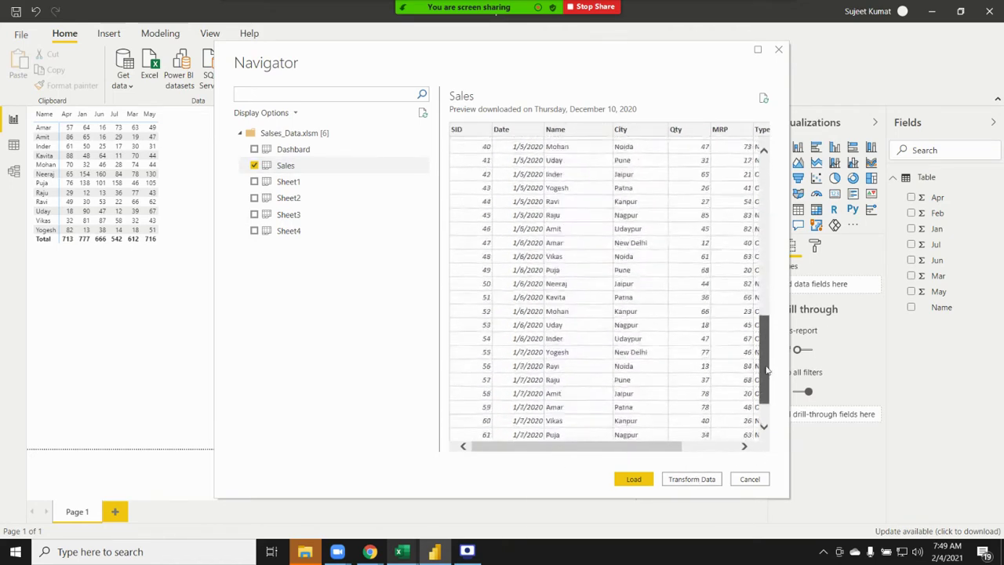
pyautogui.moveTo(766, 204)
pyautogui.mouseDown()
pyautogui.moveTo(765, 422)
pyautogui.moveTo(782, 146)
pyautogui.mouseUp()
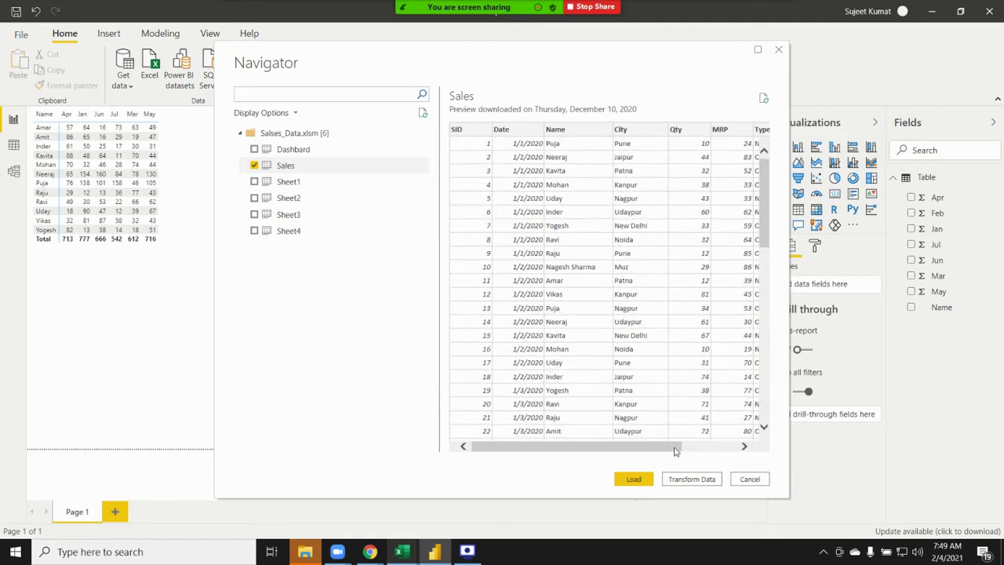
pyautogui.moveTo(679, 447)
pyautogui.mouseDown()
pyautogui.moveTo(688, 453)
pyautogui.moveTo(656, 449)
pyautogui.mouseUp()
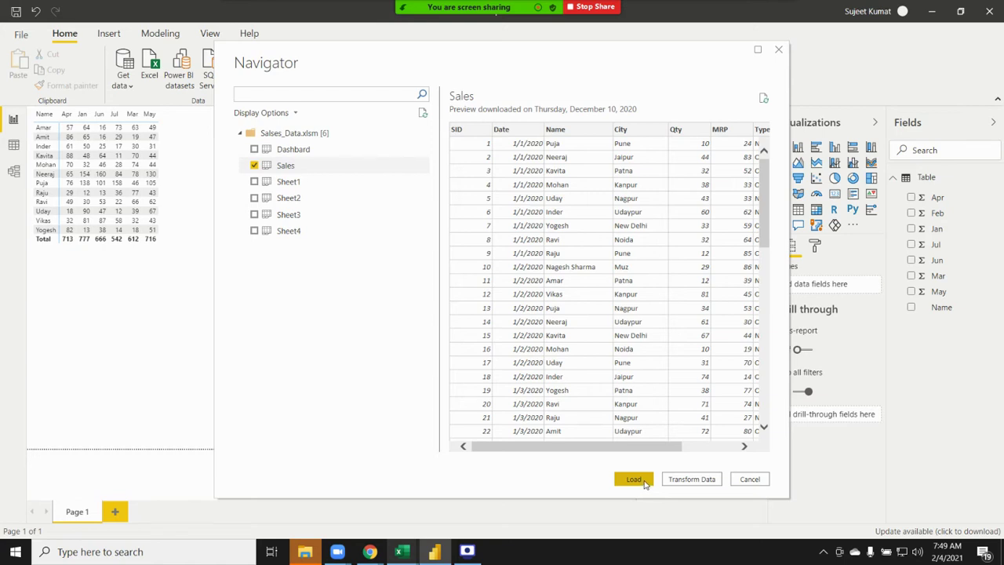
pyautogui.moveTo(665, 450); pyautogui.dragTo(796, 449)
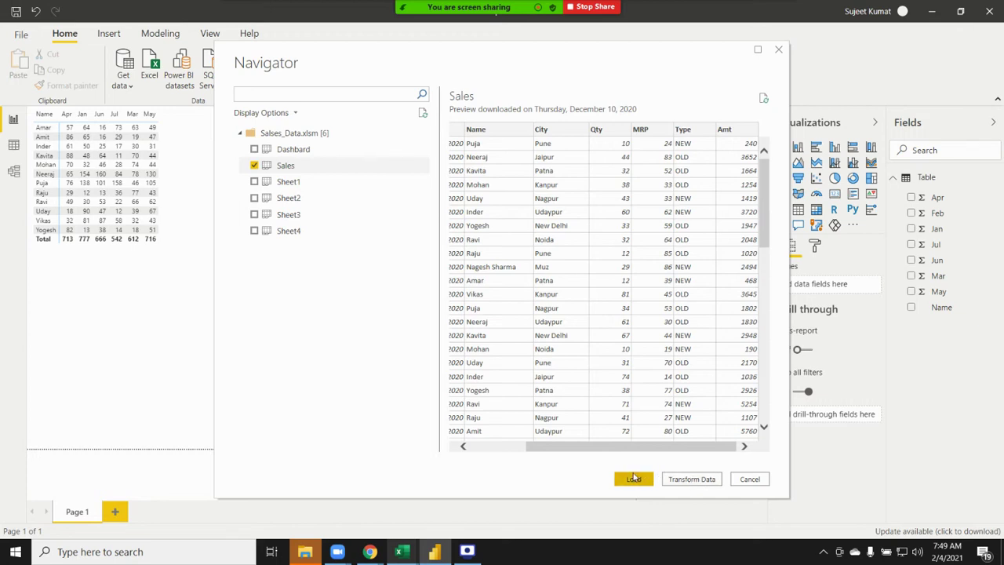
pyautogui.moveTo(628, 447)
pyautogui.mouseDown()
pyautogui.moveTo(529, 458)
pyautogui.moveTo(689, 448)
pyautogui.mouseUp()
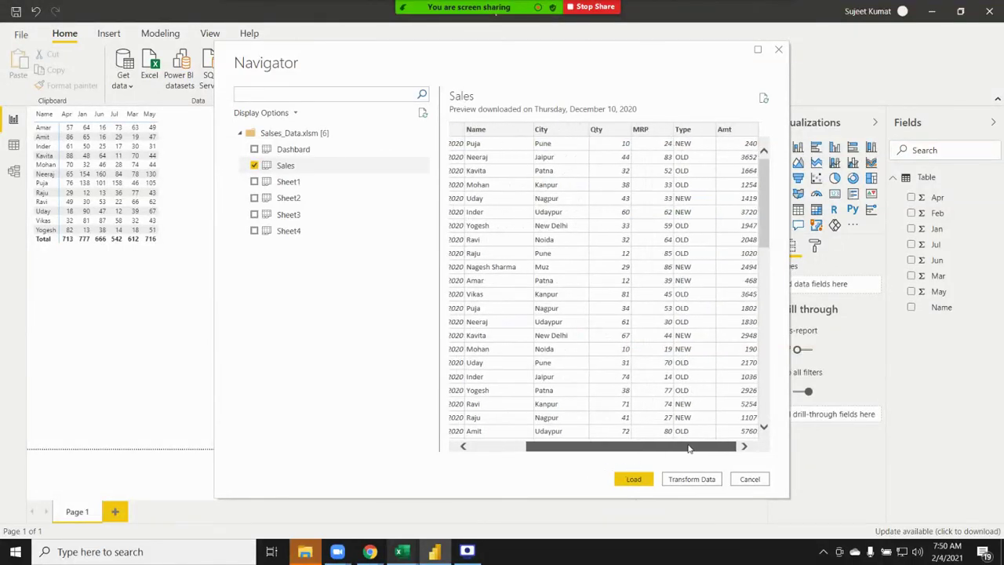
pyautogui.click(765, 428)
pyautogui.moveTo(764, 189); pyautogui.dragTo(759, 137)
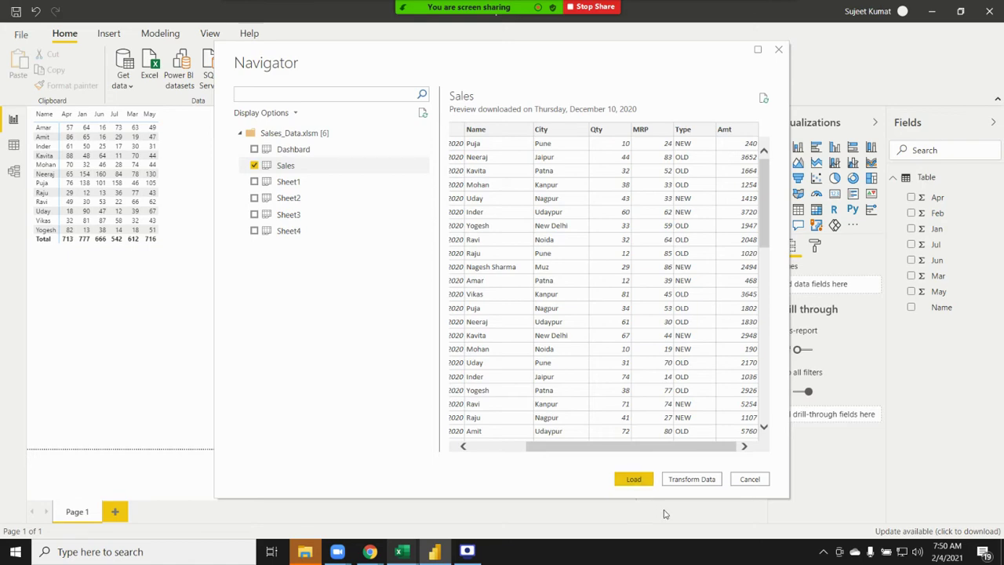
# - Load the Sales sheet into Power Query Editor and inspect its Type and Amt columns
pyautogui.click(707, 484)
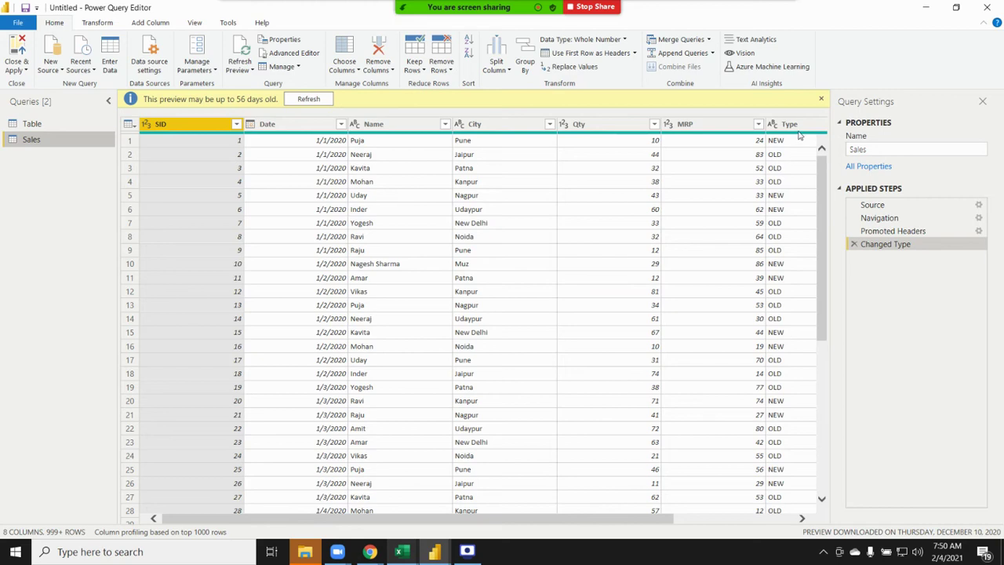
pyautogui.click(750, 525)
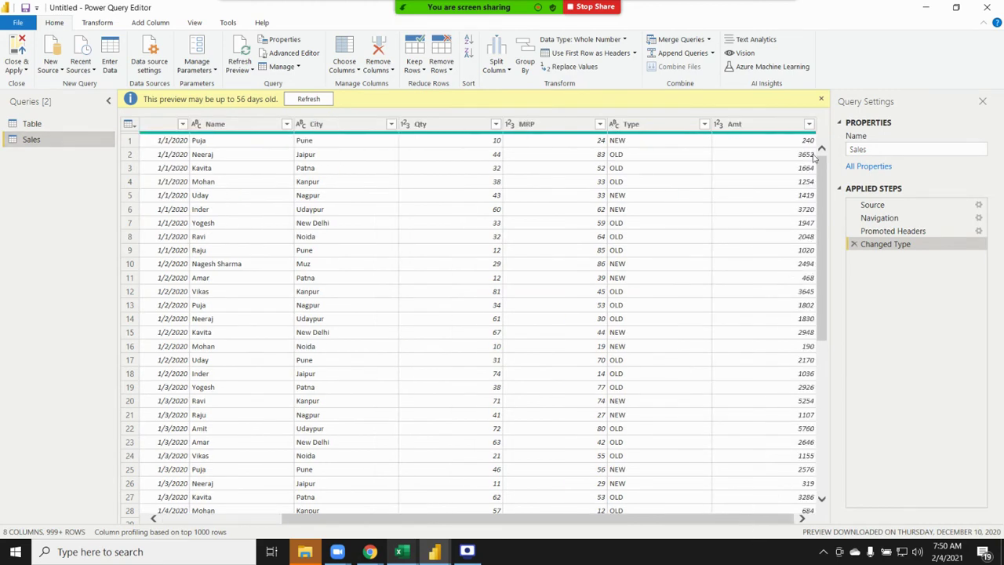
pyautogui.click(809, 125)
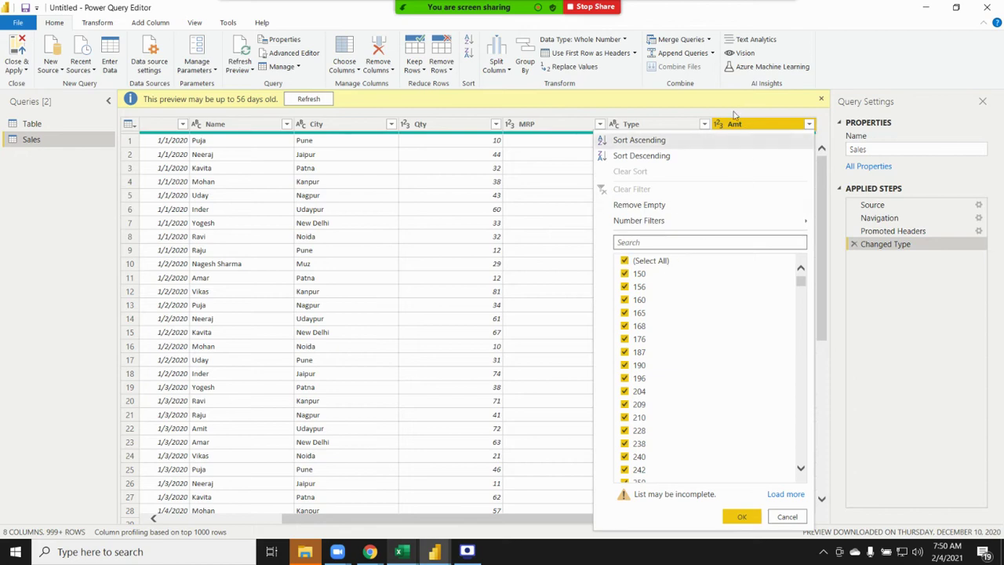
pyautogui.click(683, 125)
pyautogui.moveTo(715, 522); pyautogui.dragTo(794, 521)
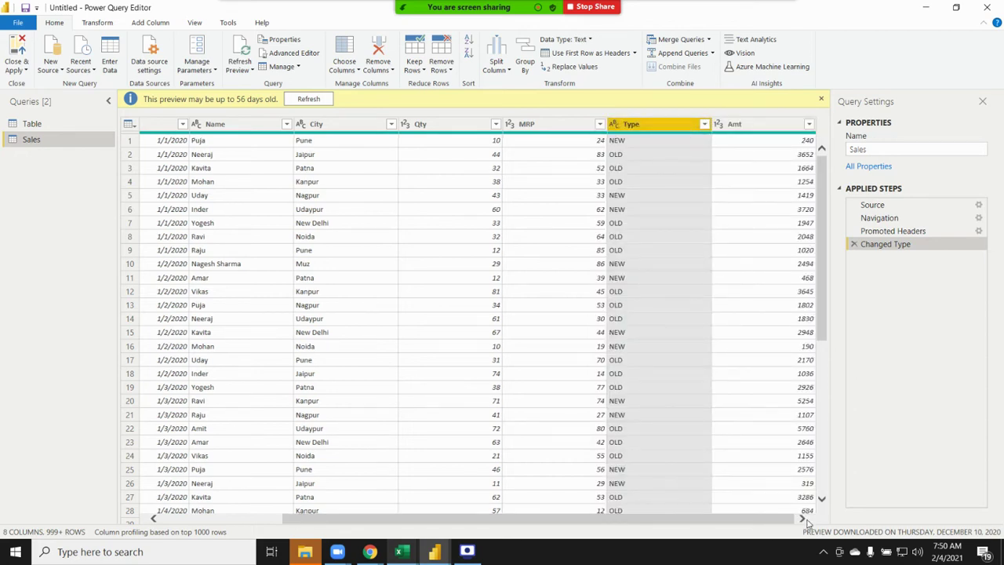
pyautogui.click(661, 145)
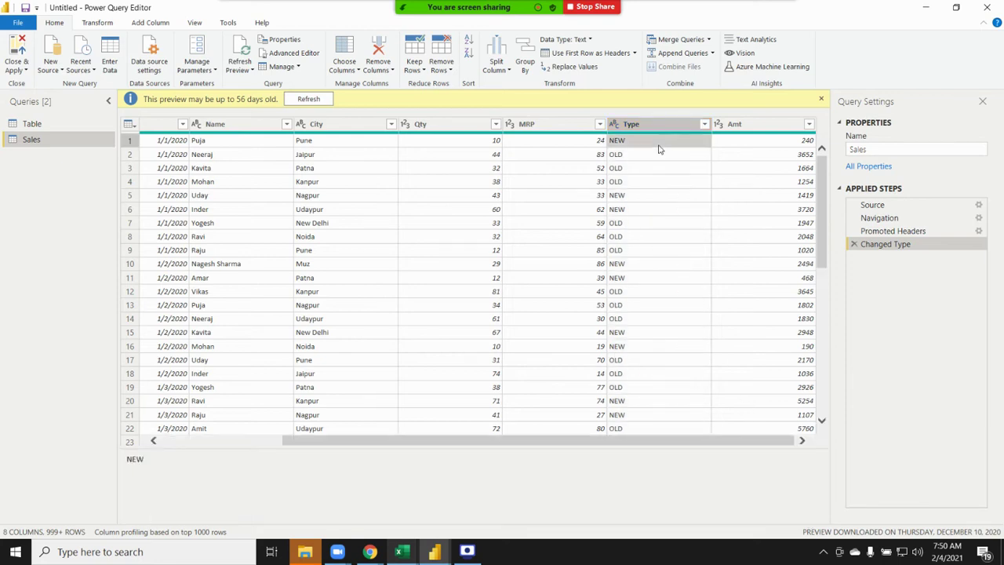
pyautogui.press('Right')
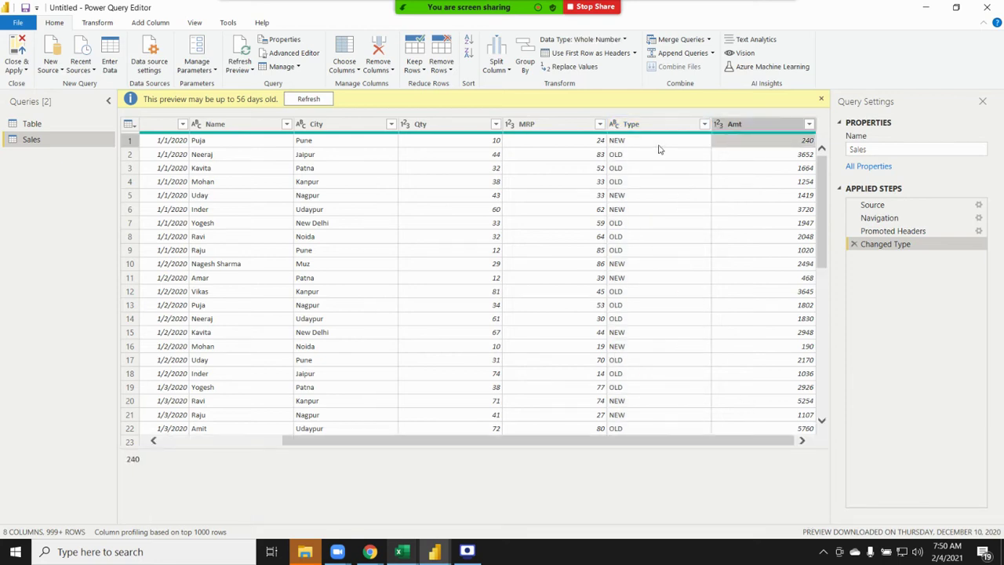
pyautogui.press('Left')
pyautogui.press('Home')
pyautogui.press('Left')
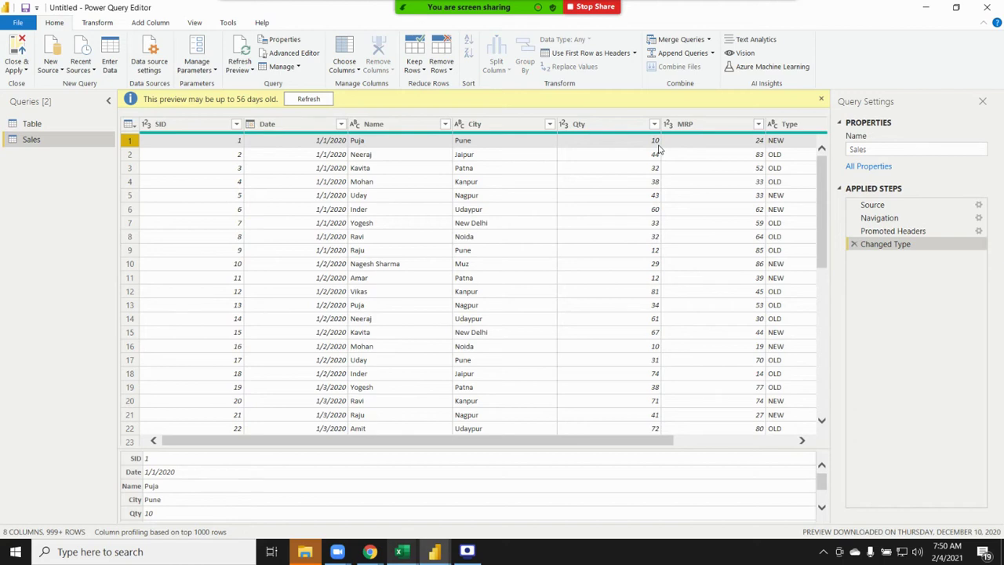
# - Refresh the outdated Sales preview and check the values in row 3
pyautogui.click(308, 99)
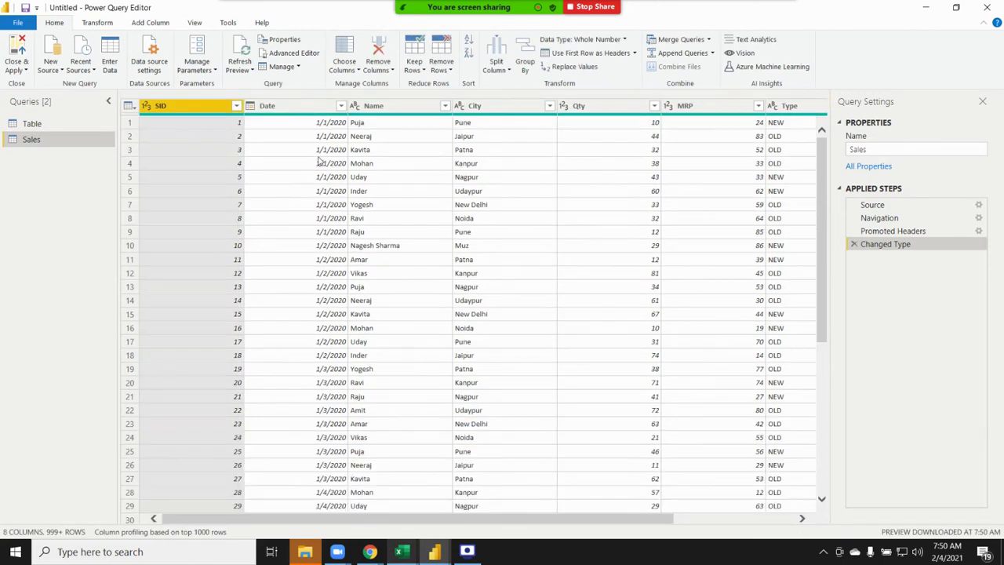
pyautogui.click(321, 150)
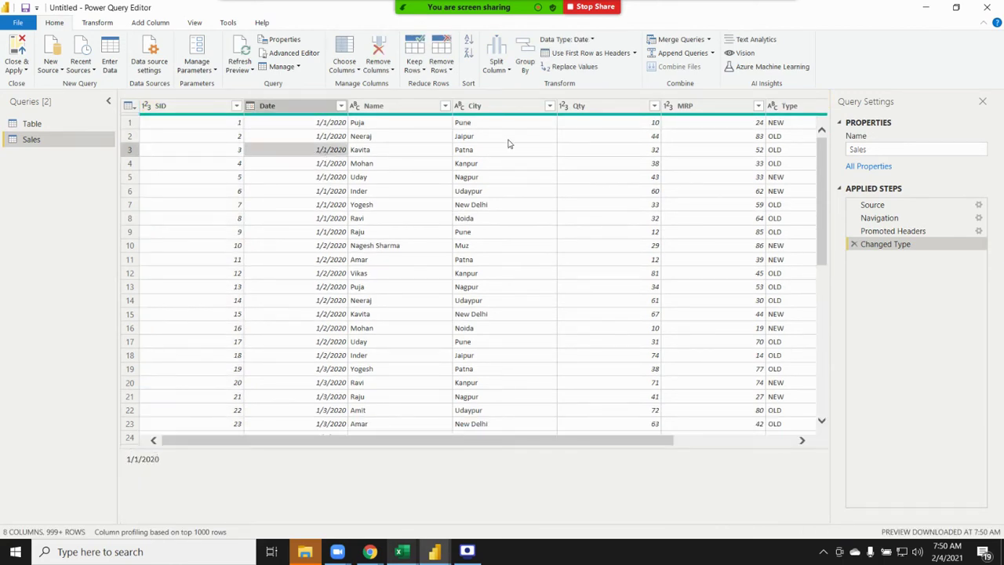
pyautogui.press('Right')
pyautogui.press('Right')
pyautogui.press('Right')
pyautogui.press('Right')
pyautogui.press('Right')
pyautogui.press('Right')
pyautogui.press('Left')
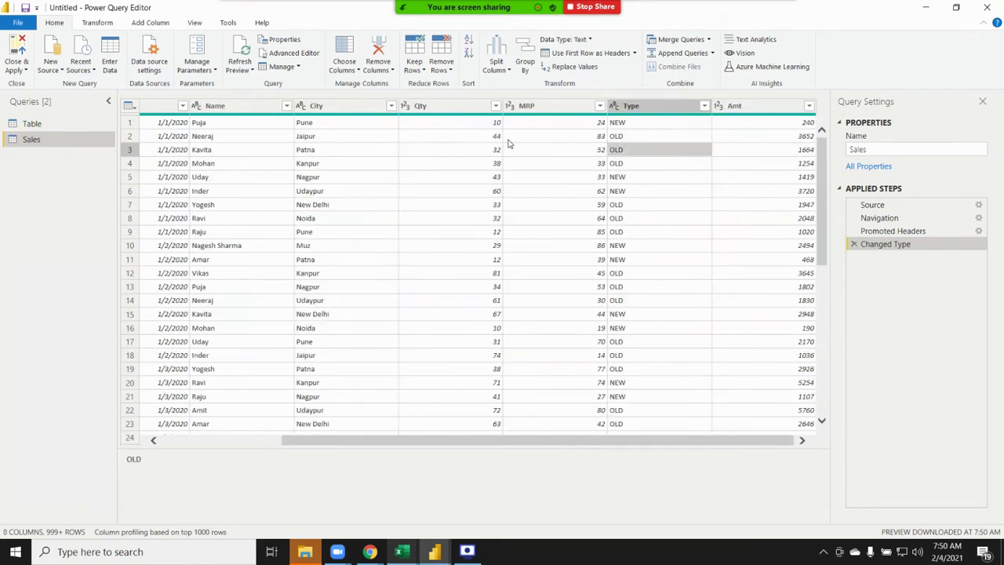
# - Filter the Sales query's Type column to NEW only and apply it to the model with Close & Apply
pyautogui.click(705, 105)
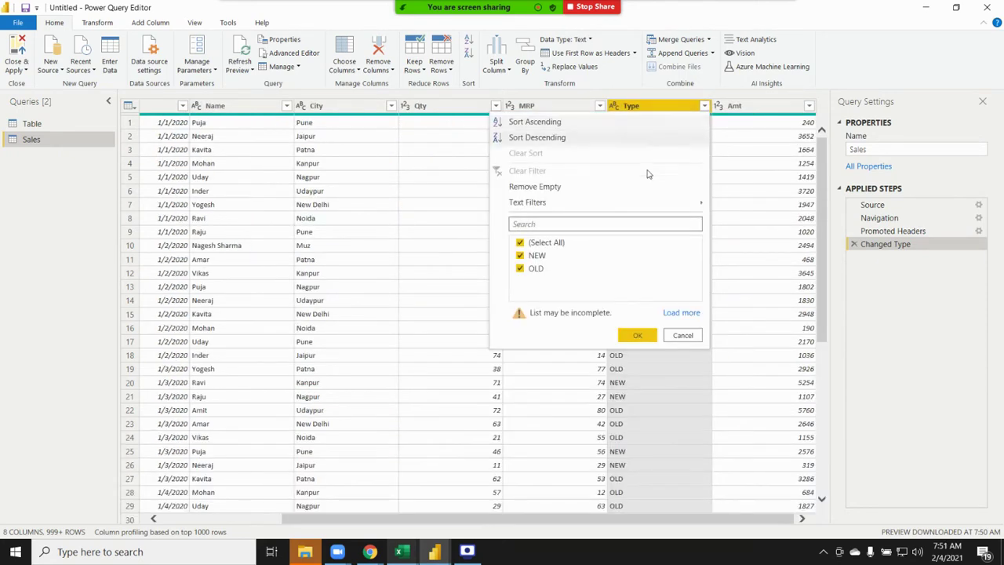
pyautogui.click(520, 268)
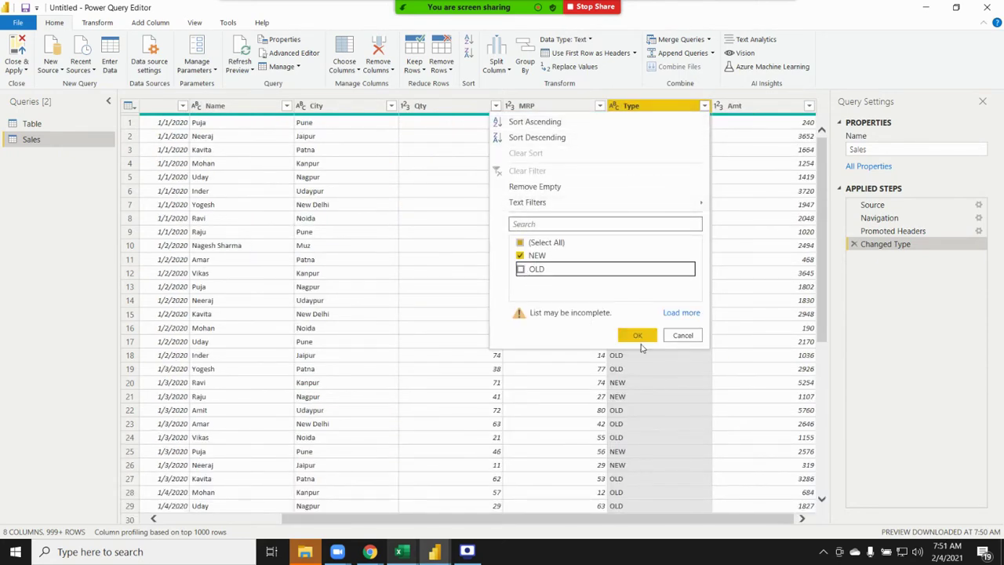
pyautogui.click(639, 338)
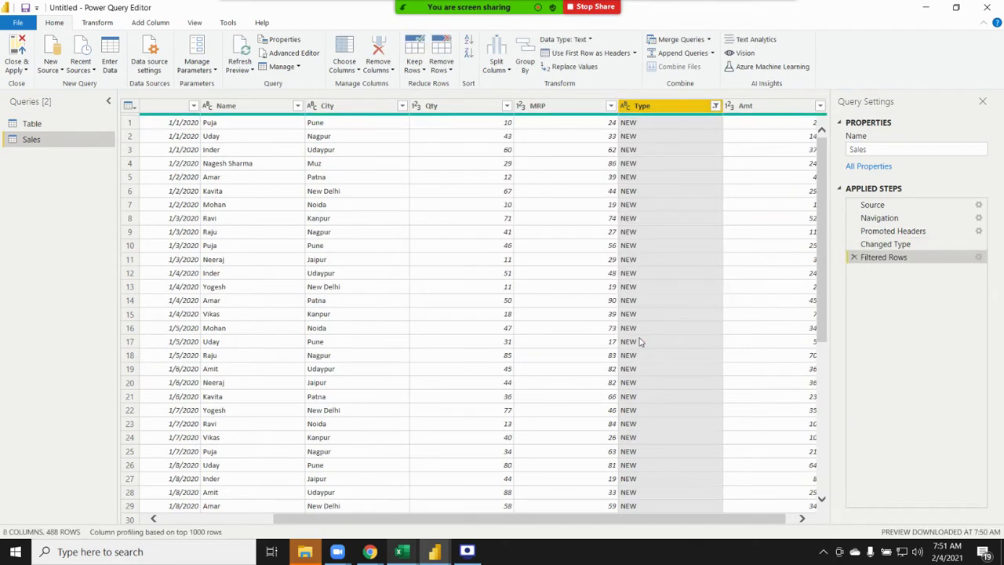
pyautogui.click(16, 54)
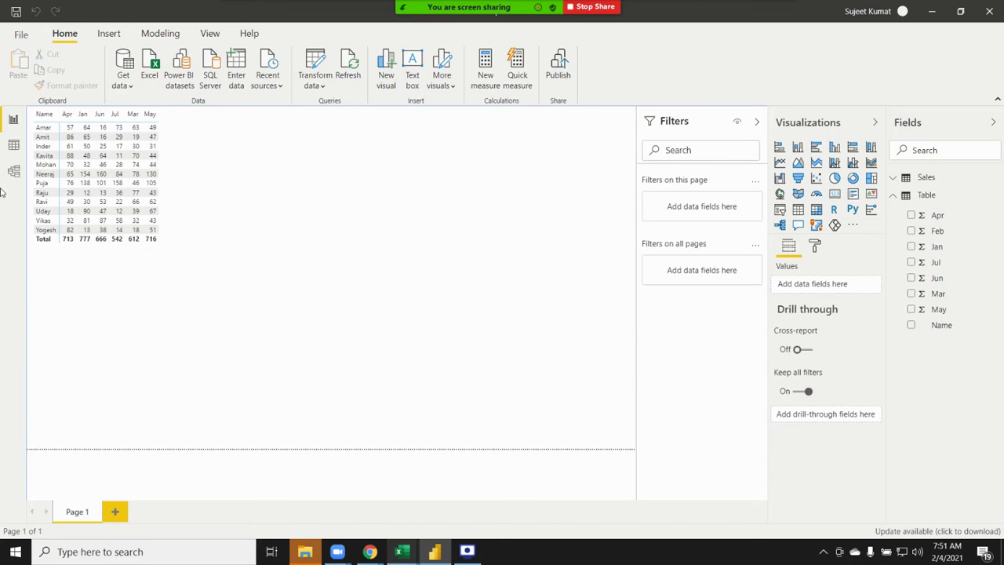
pyautogui.click(14, 144)
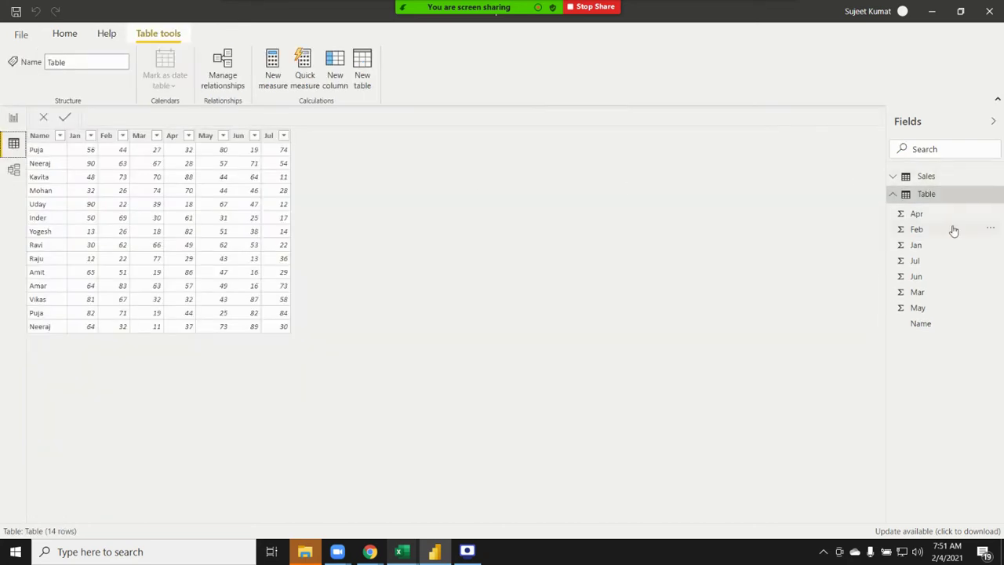
pyautogui.click(944, 179)
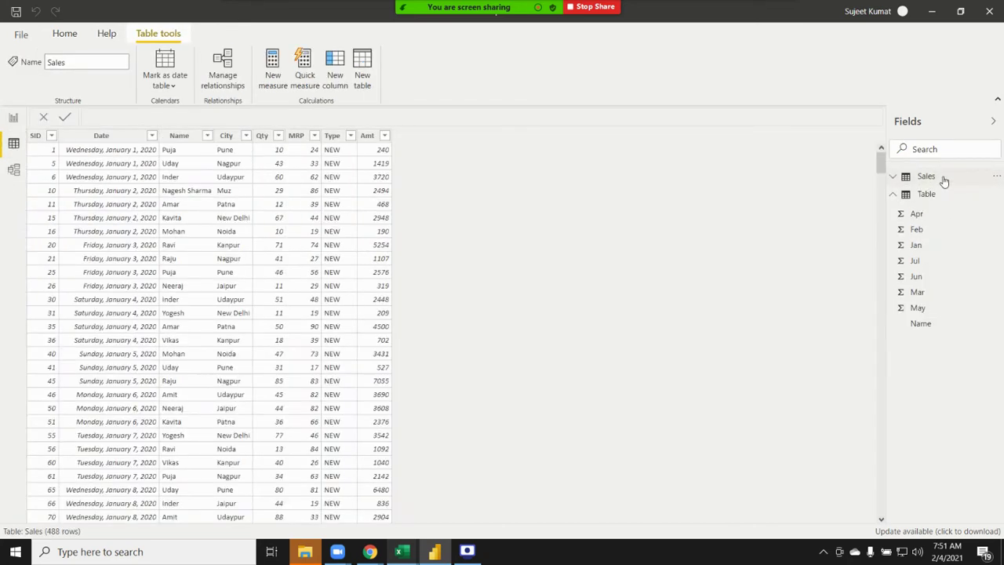
pyautogui.click(340, 159)
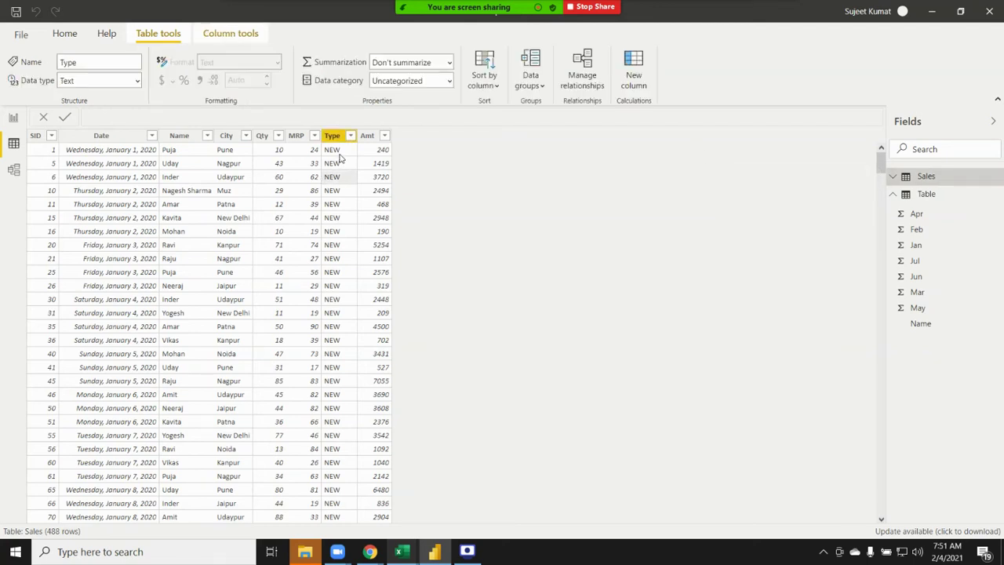
pyautogui.click(349, 136)
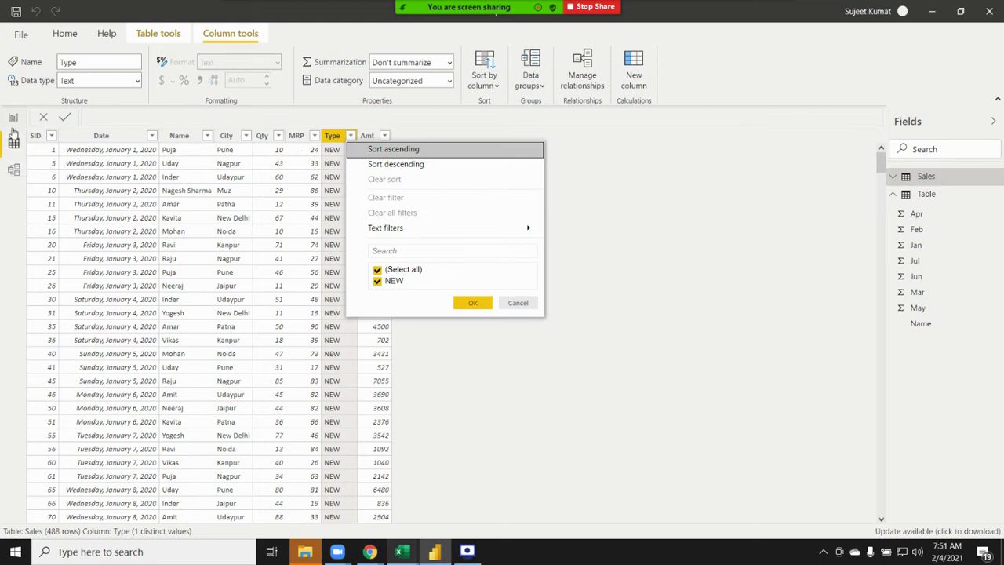
pyautogui.click(14, 118)
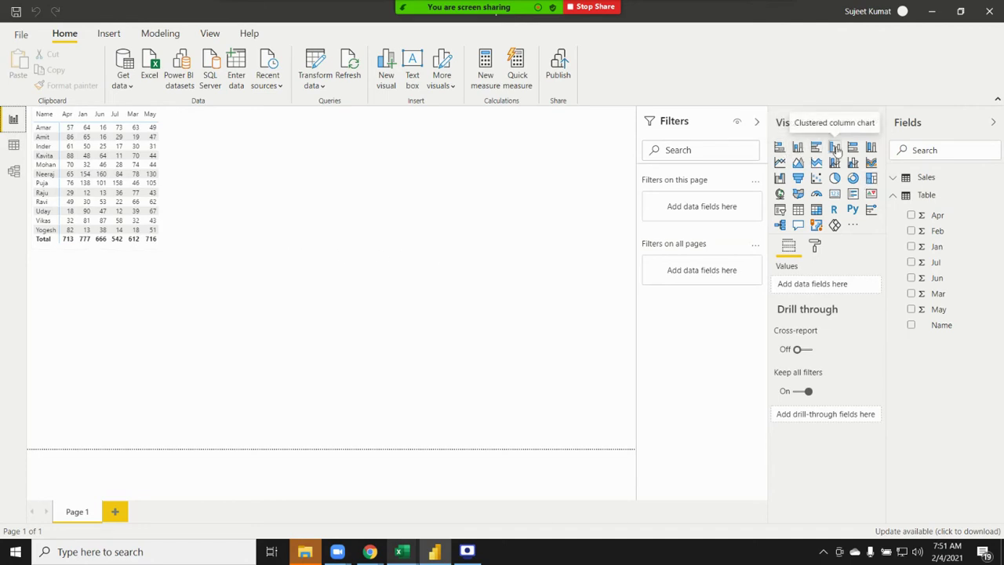
# - Add a clustered column chart beside the matrix, trying and removing Table's Name field
pyautogui.click(835, 149)
pyautogui.moveTo(141, 282)
pyautogui.mouseDown()
pyautogui.moveTo(340, 231)
pyautogui.moveTo(365, 136)
pyautogui.mouseUp()
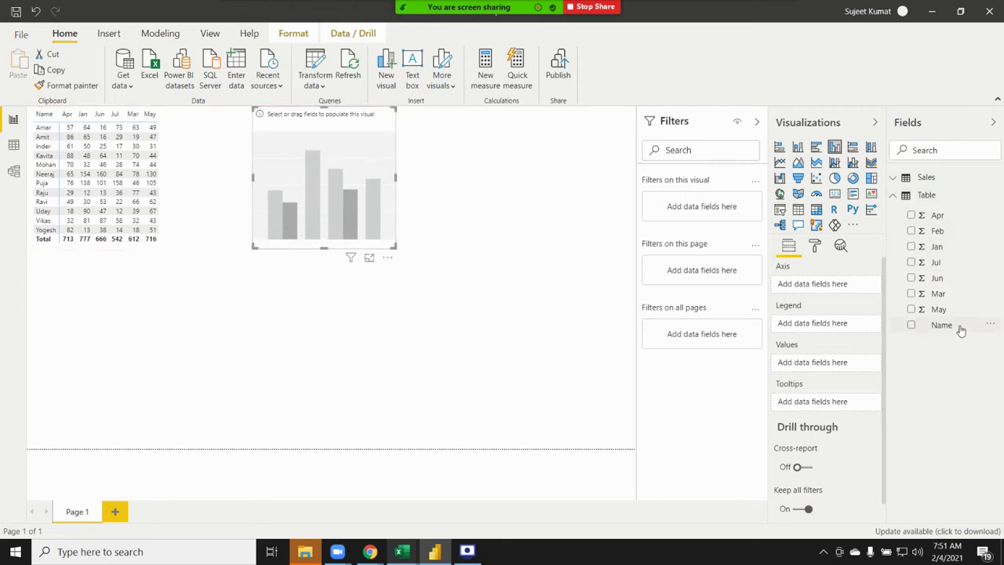
pyautogui.moveTo(951, 325); pyautogui.dragTo(349, 215)
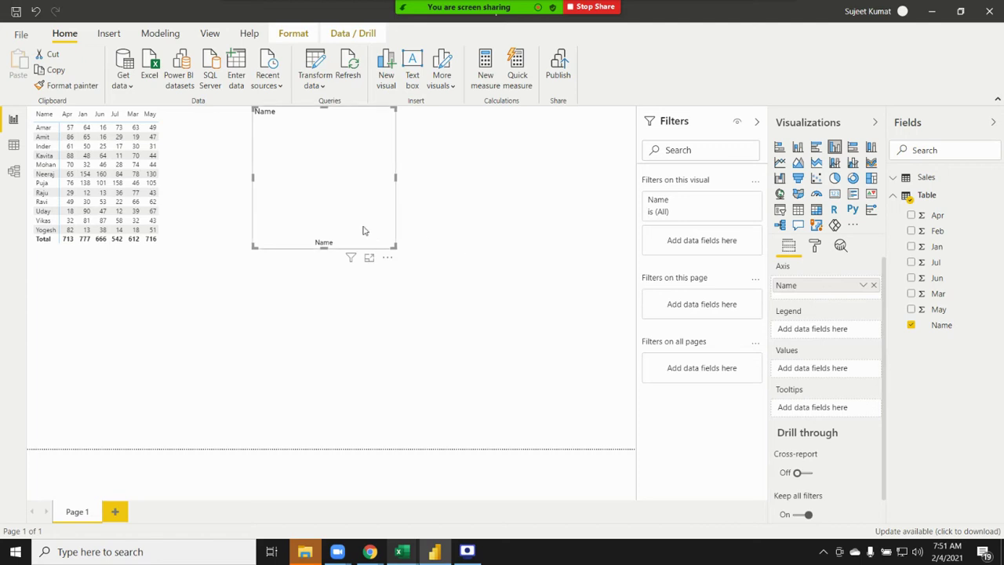
pyautogui.click(873, 286)
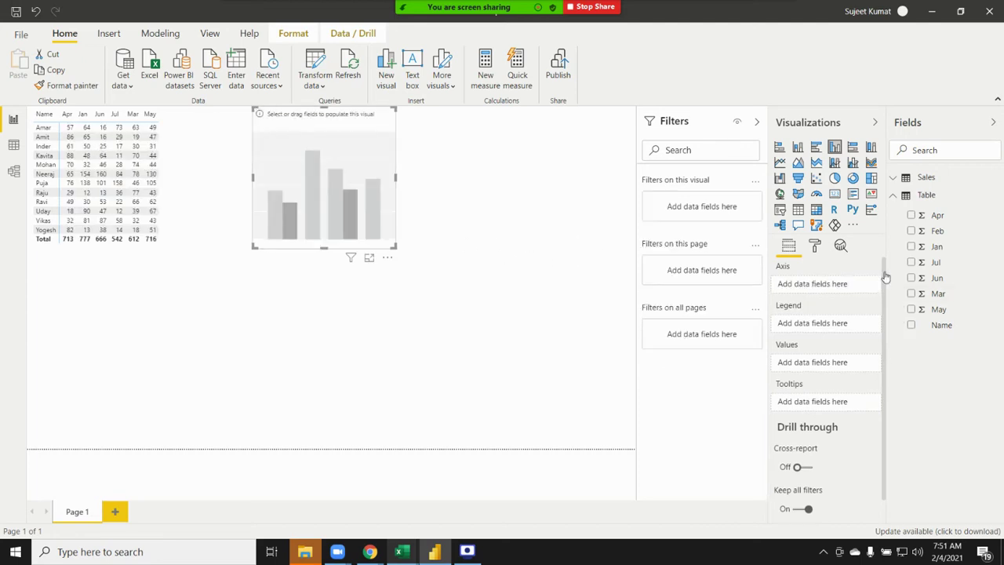
# - Plot Sales Amt by Sales Name on the chart, then view the Sales table data
pyautogui.click(894, 196)
pyautogui.click(894, 179)
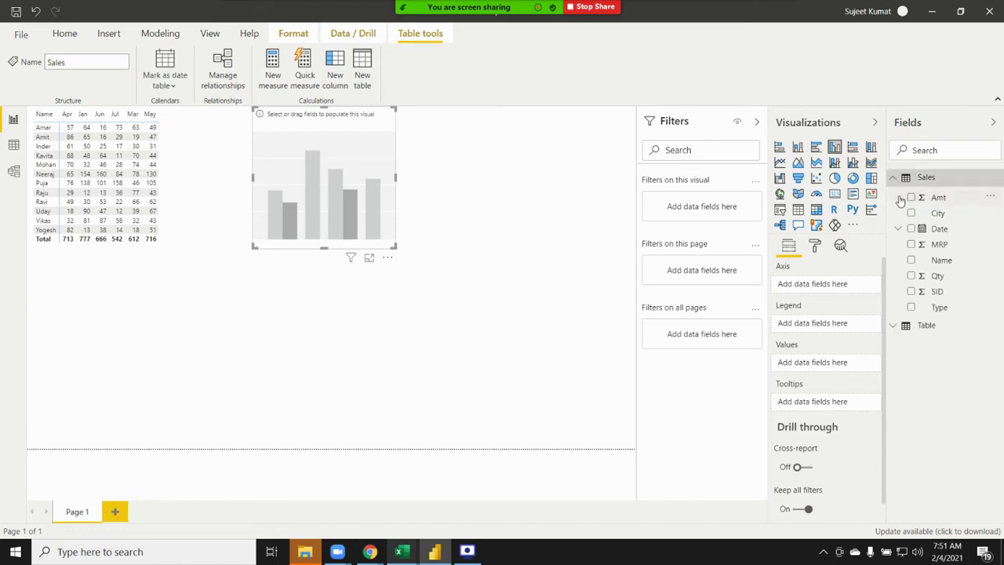
pyautogui.moveTo(944, 261)
pyautogui.mouseDown()
pyautogui.moveTo(402, 251)
pyautogui.moveTo(353, 207)
pyautogui.mouseUp()
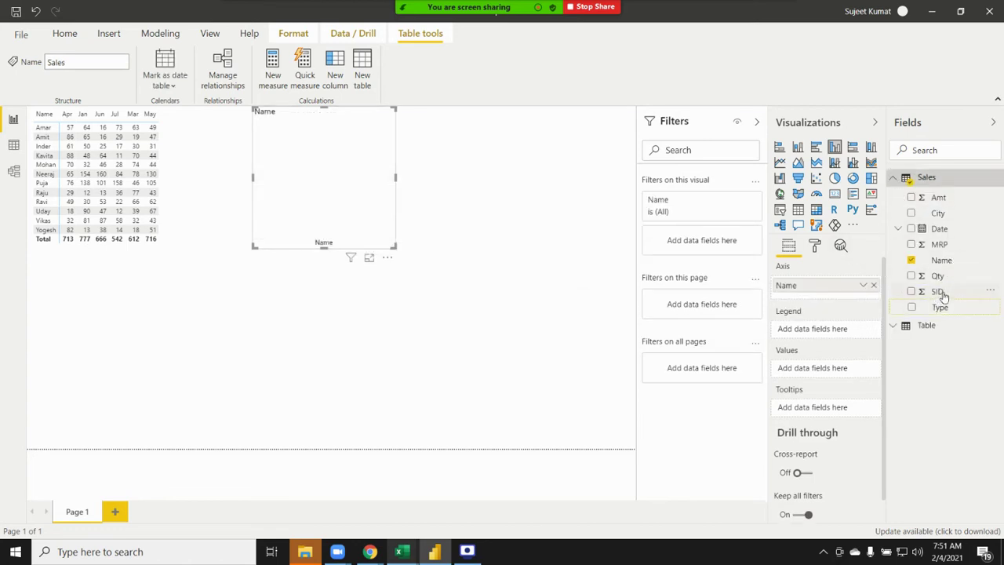
pyautogui.moveTo(955, 207)
pyautogui.mouseDown()
pyautogui.moveTo(360, 220)
pyautogui.moveTo(565, 291)
pyautogui.moveTo(507, 319)
pyautogui.mouseUp()
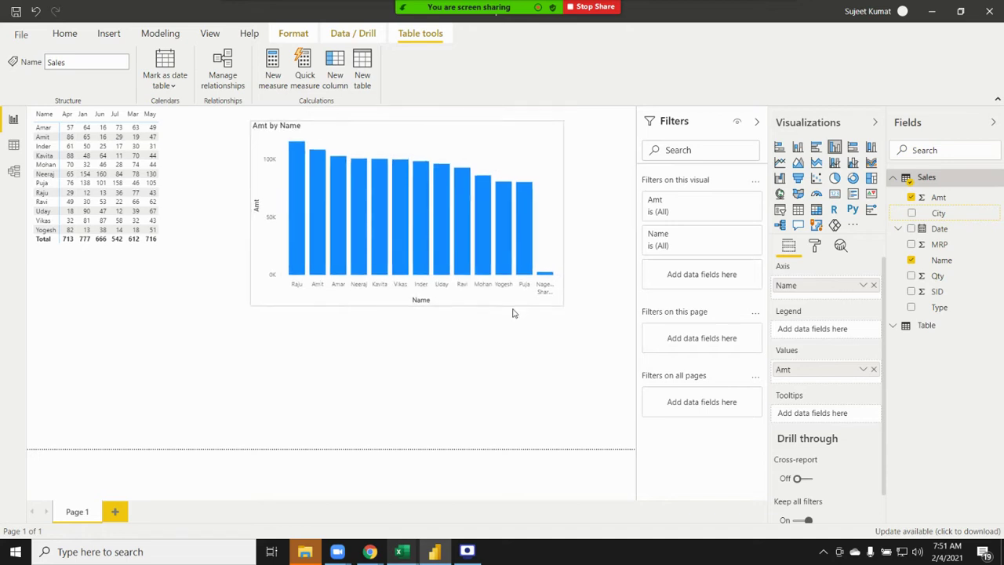
pyautogui.click(14, 145)
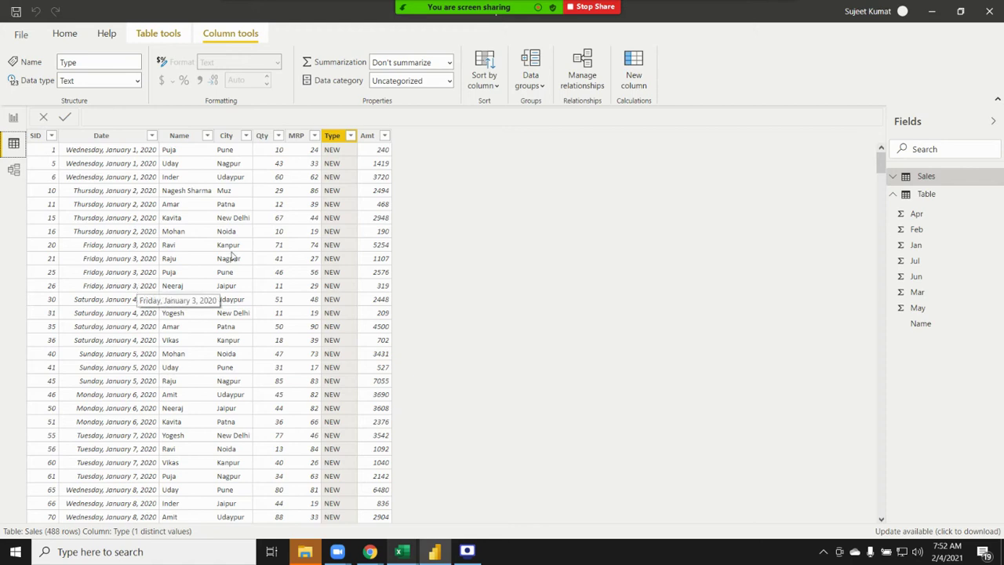
# - Inspect the Sales table's City, Amt, Qty and MRP columns in Data view
pyautogui.click(248, 206)
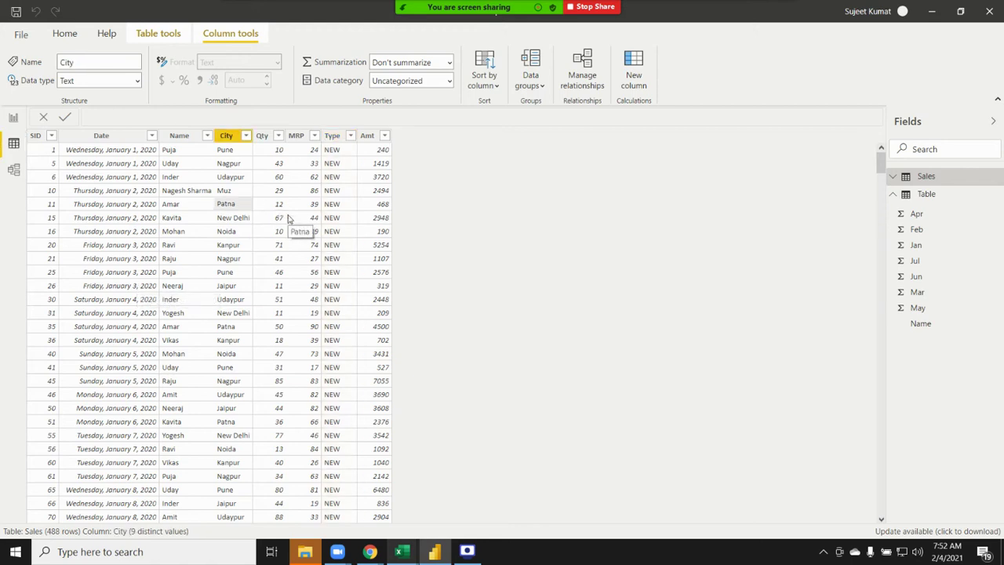
pyautogui.click(375, 235)
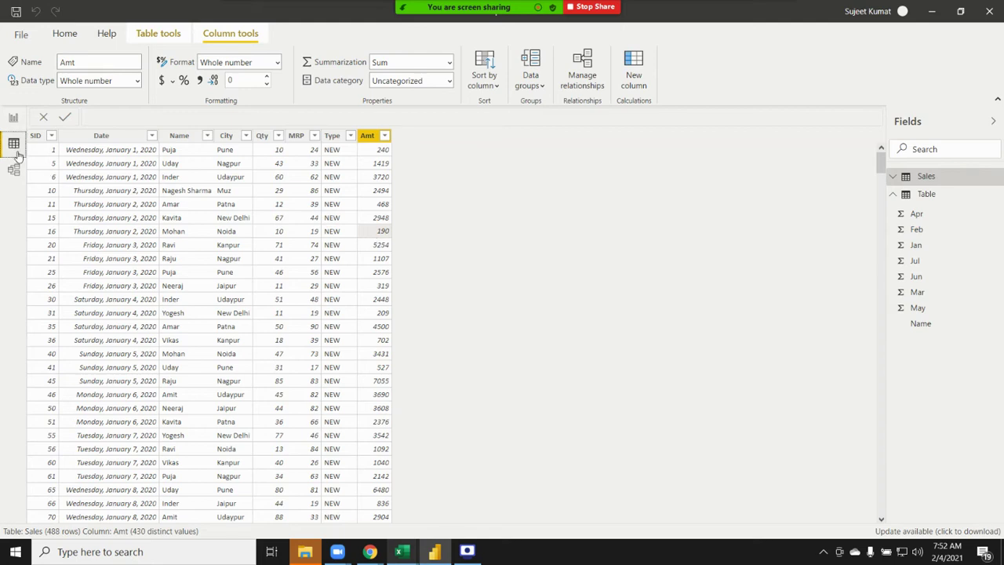
pyautogui.click(267, 219)
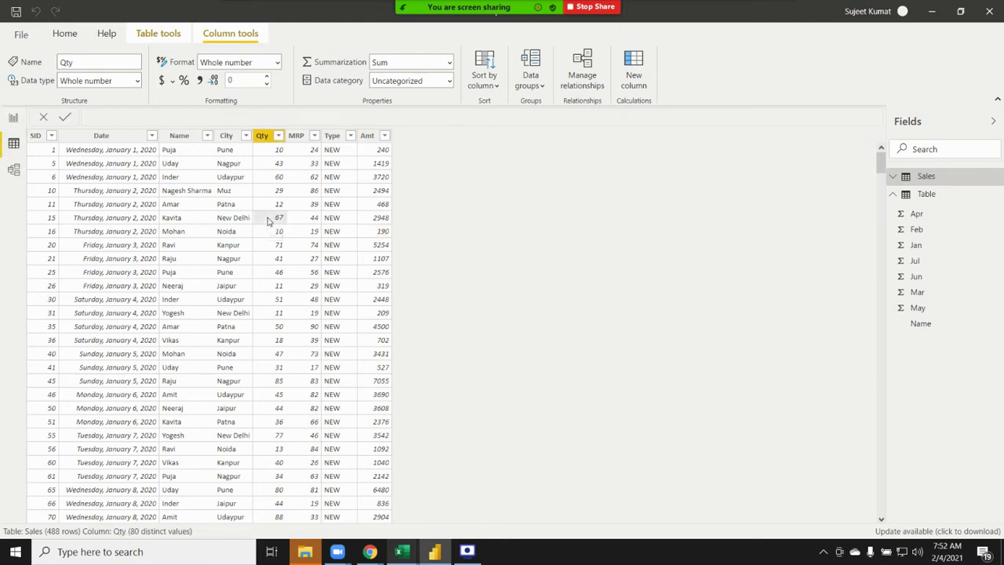
pyautogui.click(315, 206)
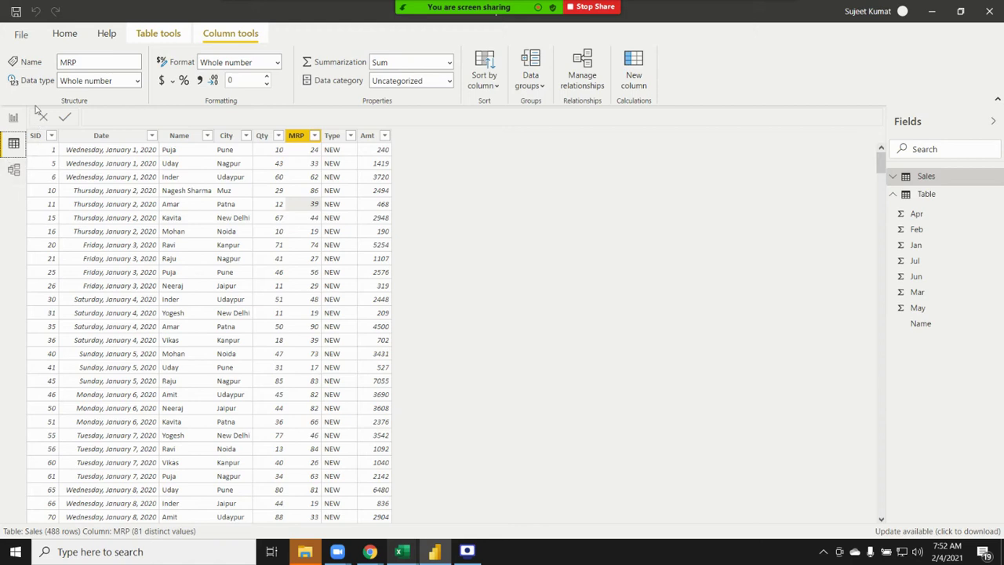
pyautogui.click(66, 36)
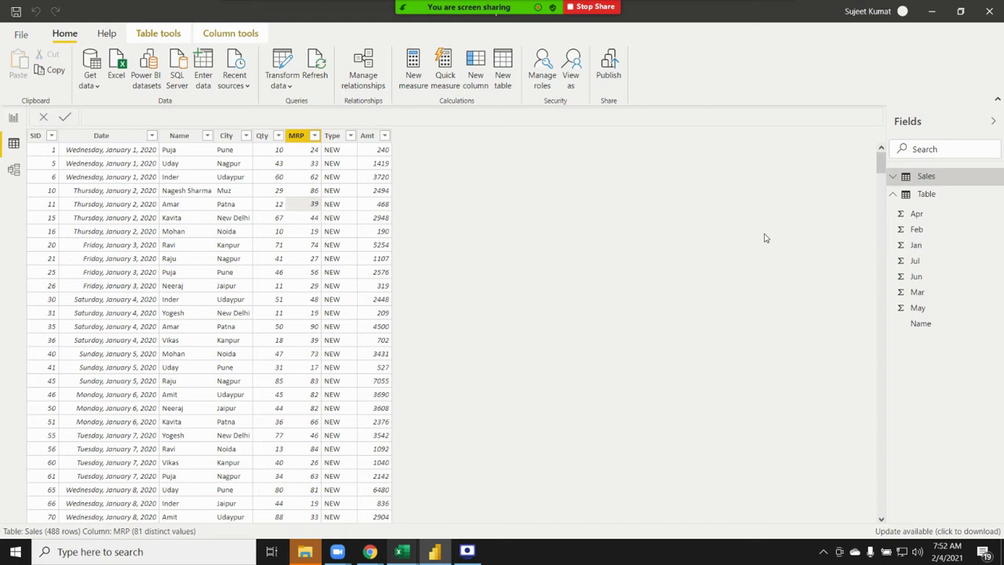
# - Display Table's 14 rows of Jan–Jul marks and select its Jun column
pyautogui.click(927, 194)
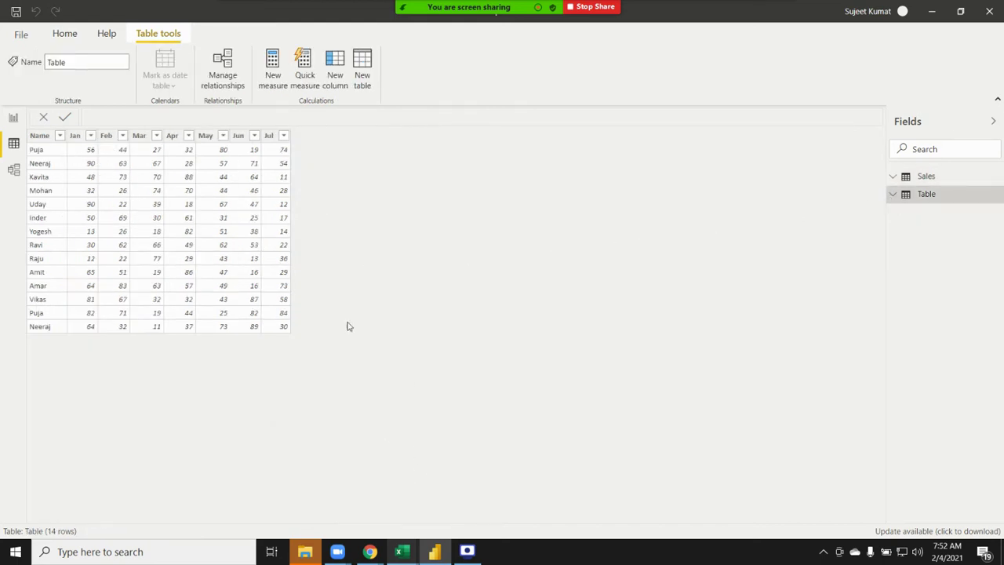
pyautogui.click(238, 135)
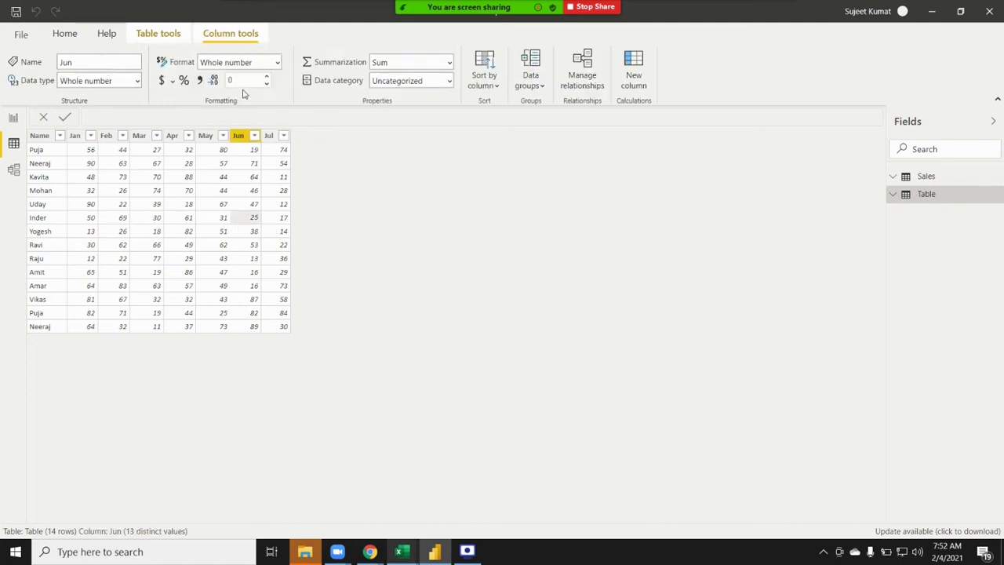
pyautogui.click(66, 35)
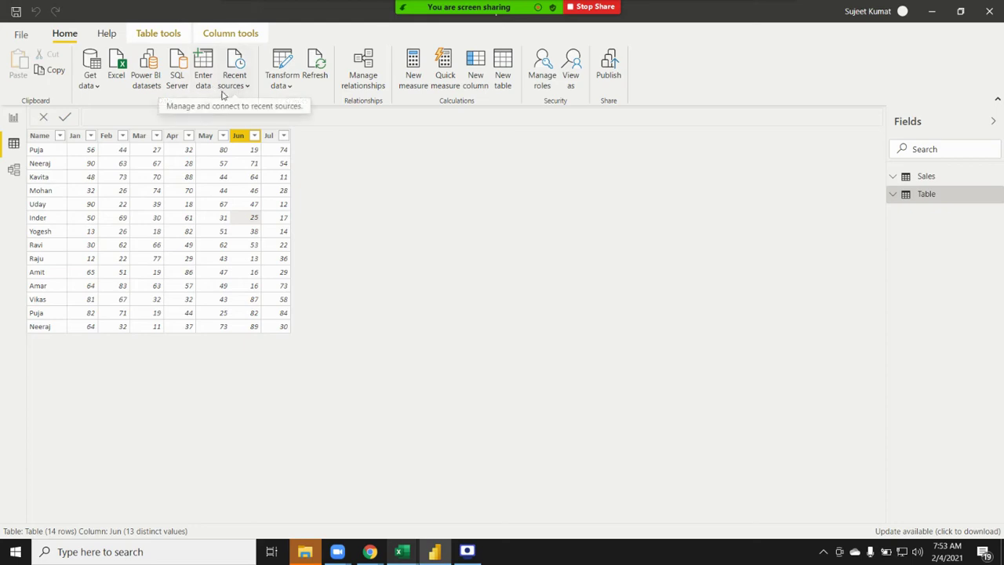
# - Start an Excel import and open the DataP workbook from Downloads
pyautogui.click(118, 69)
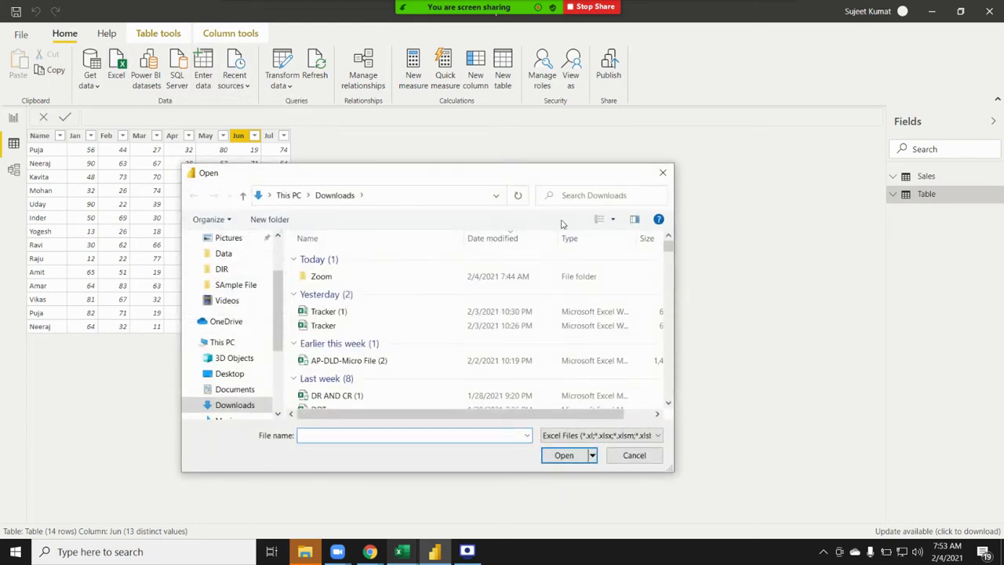
pyautogui.scroll(-4, 421, 334)
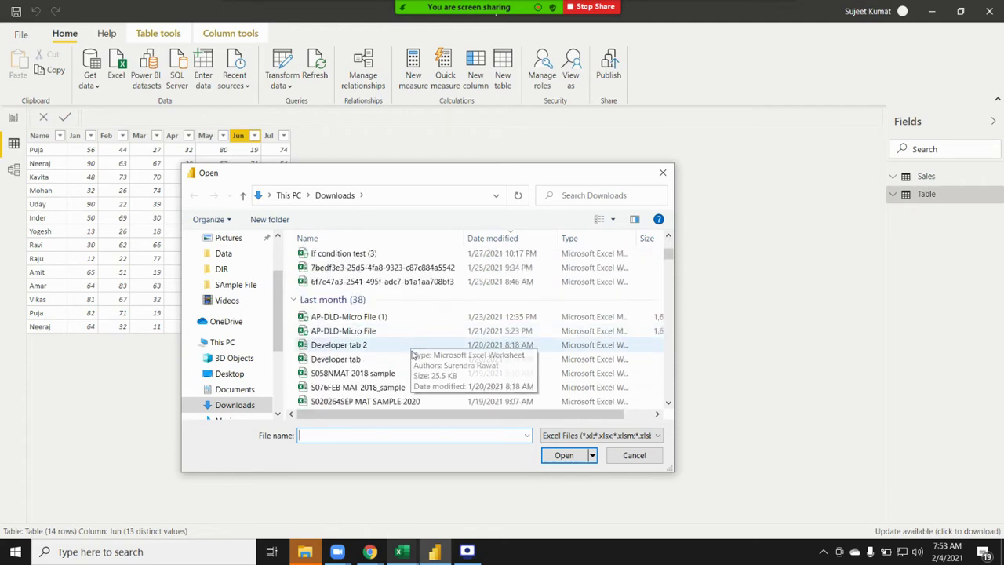
pyautogui.scroll(-4, 412, 345)
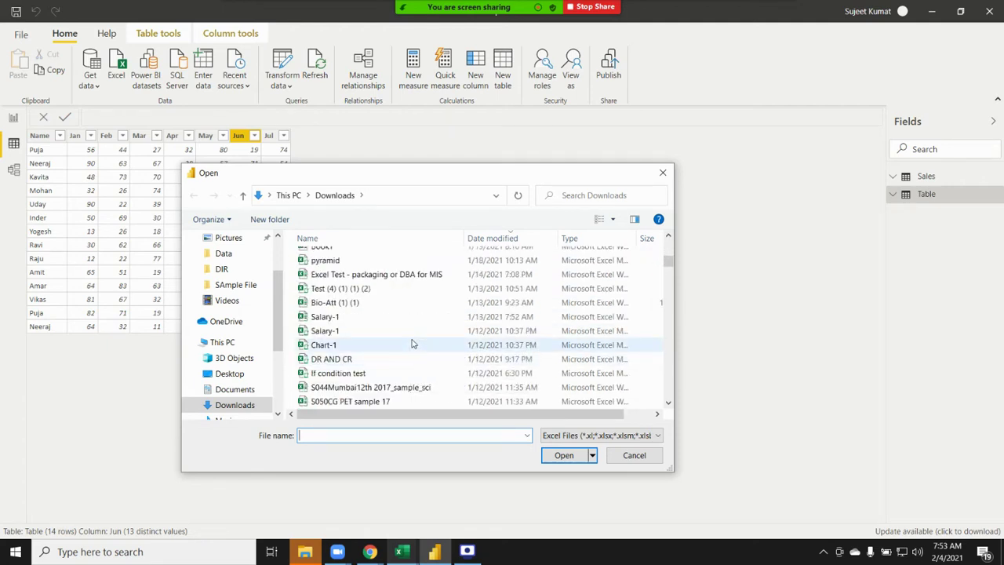
pyautogui.scroll(-1, 412, 344)
pyautogui.scroll(-1, 412, 344)
pyautogui.scroll(-2, 412, 345)
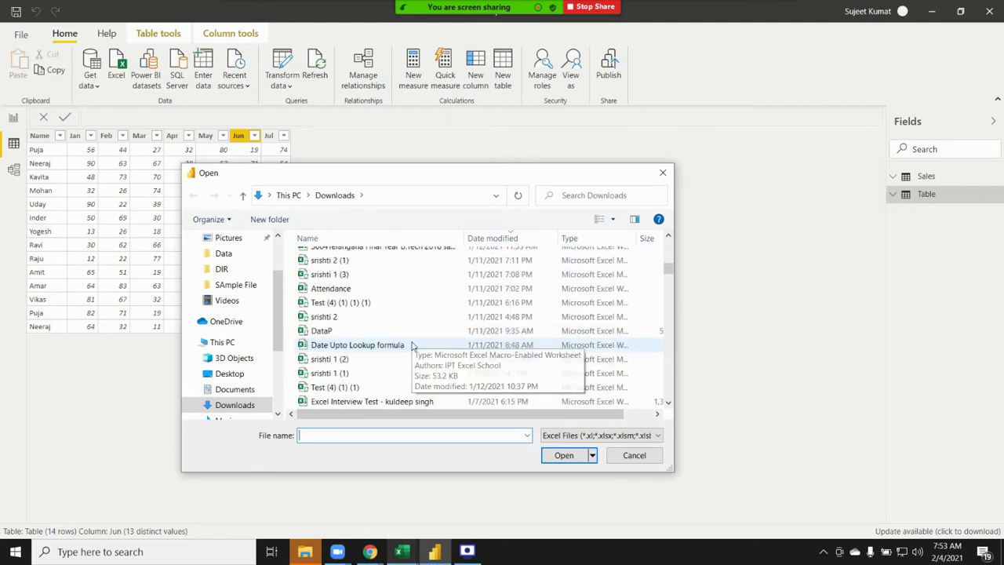
pyautogui.click(410, 333)
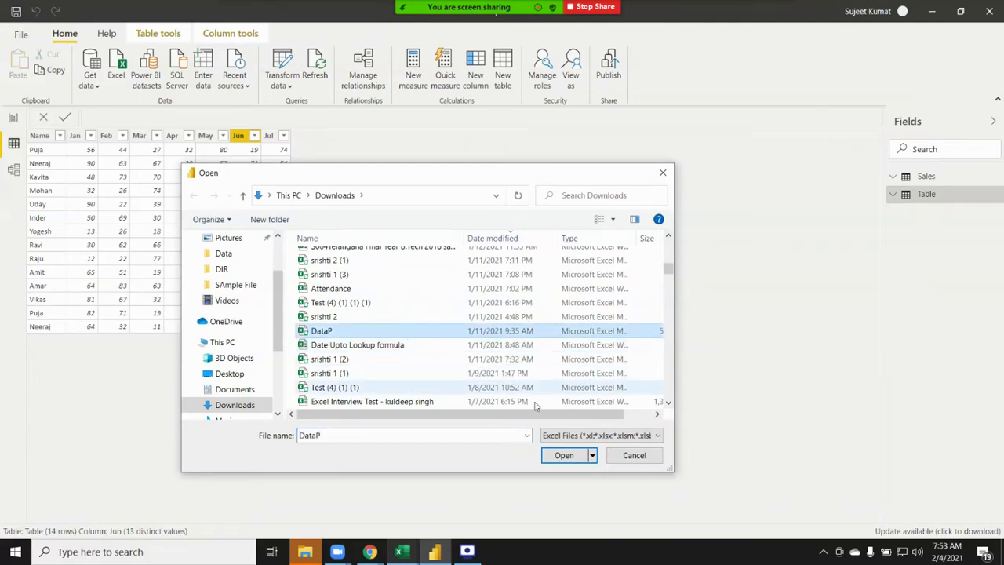
pyautogui.click(566, 457)
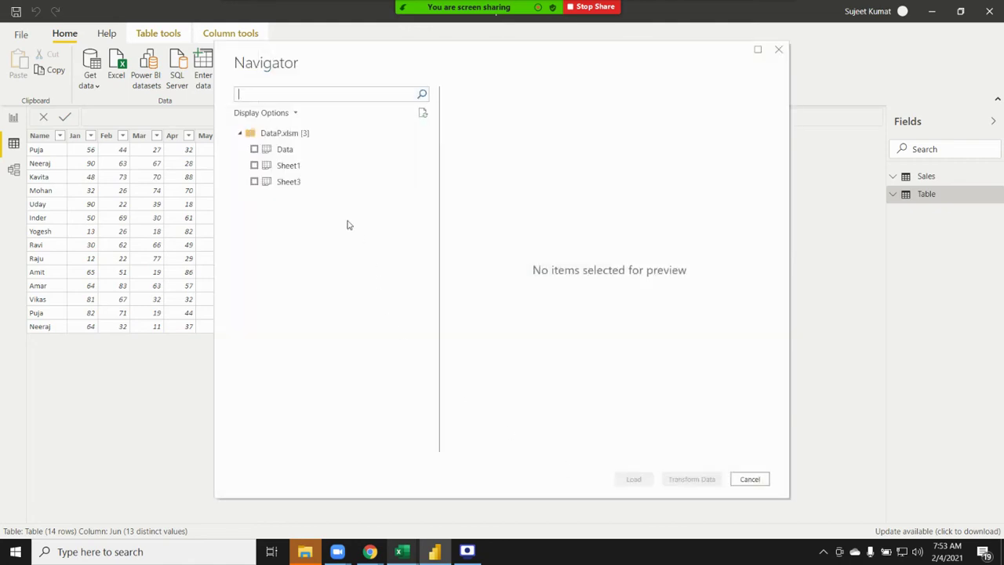
# - In the Navigator, tick only the Data sheet (leaving Sheet1 out) and load it
pyautogui.click(254, 149)
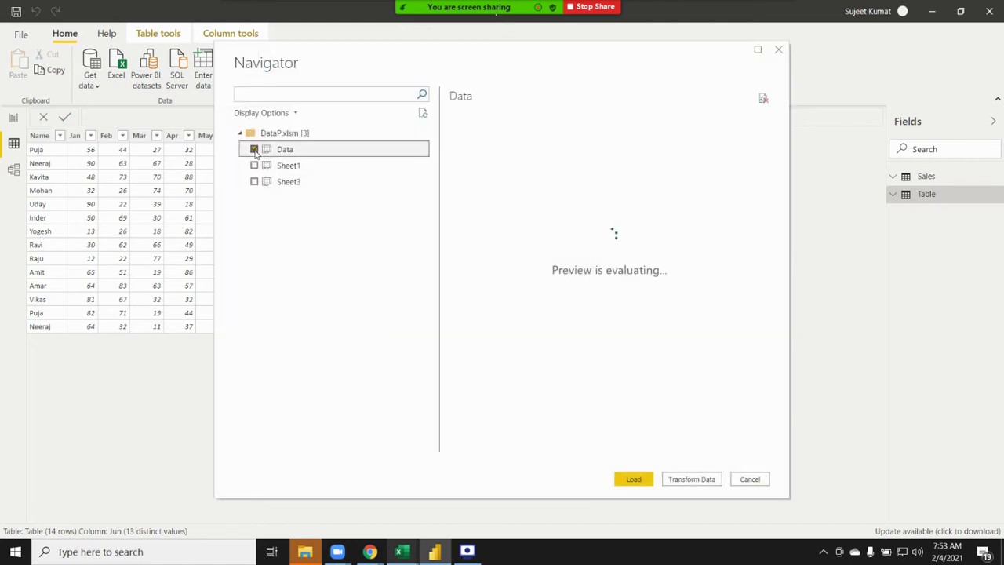
pyautogui.click(254, 165)
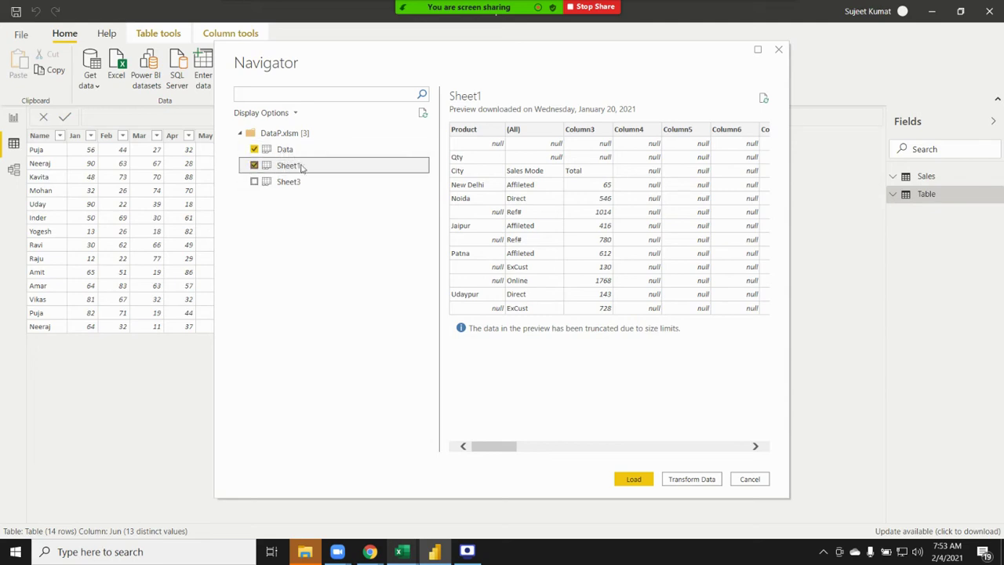
pyautogui.click(254, 165)
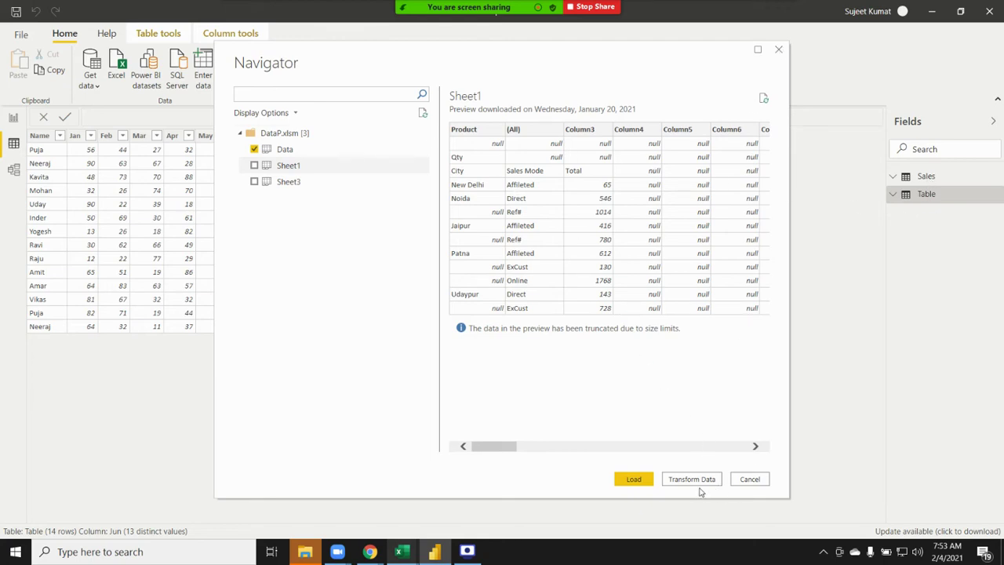
pyautogui.click(635, 480)
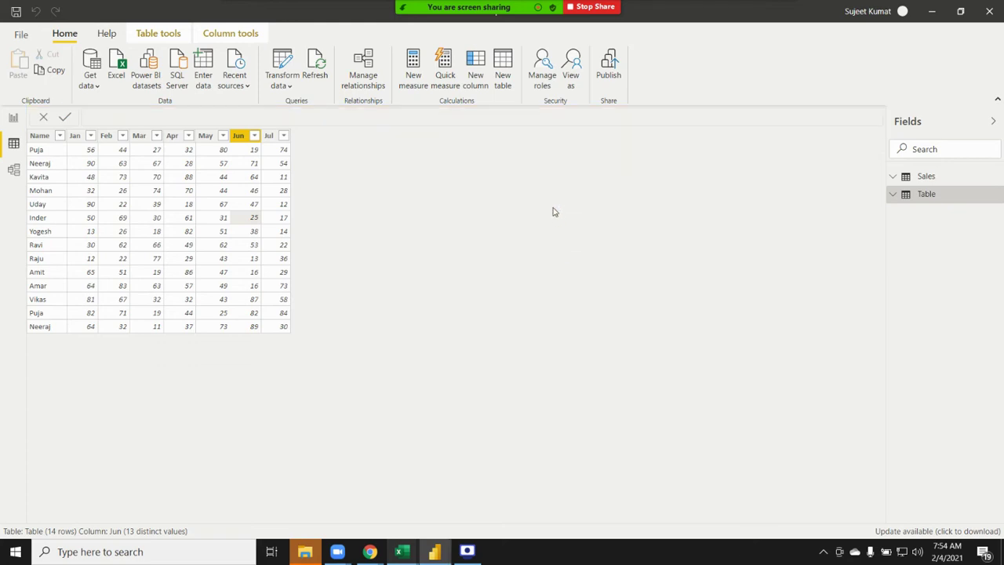
# - Mute the Zoom microphone and show Get data's list of common data sources
pyautogui.moveTo(468, 7)
pyautogui.moveTo(465, 43)
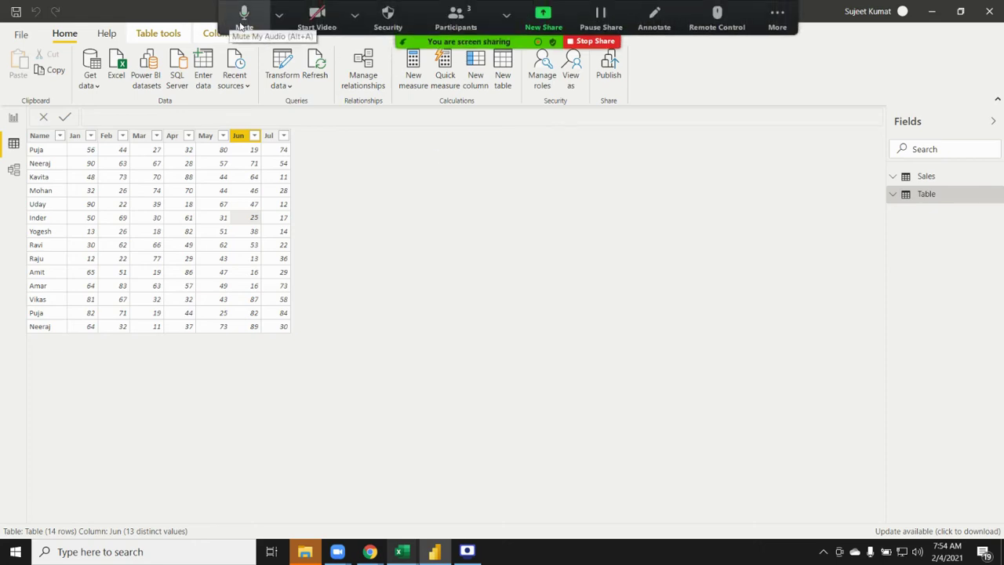
pyautogui.click(243, 22)
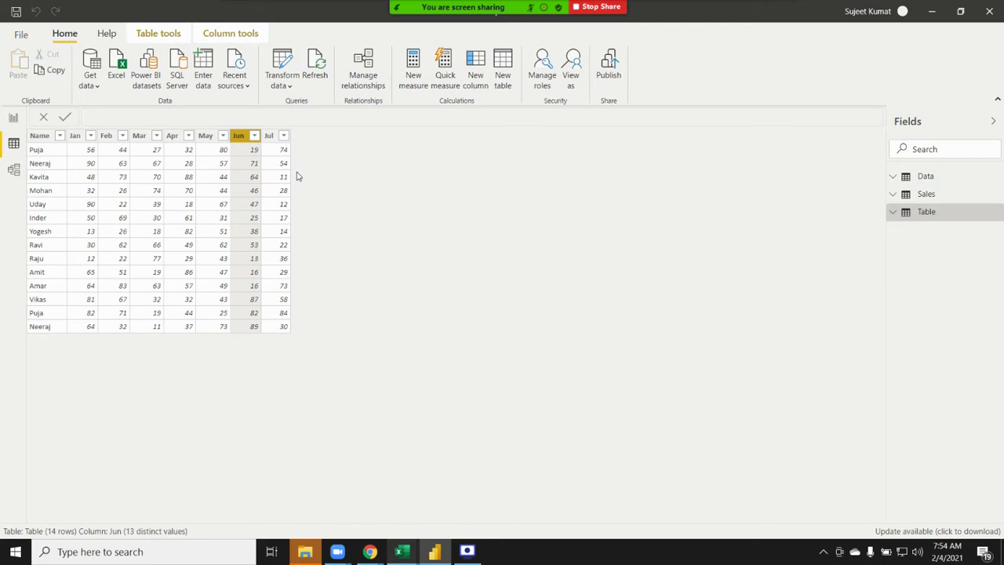
pyautogui.moveTo(434, 4)
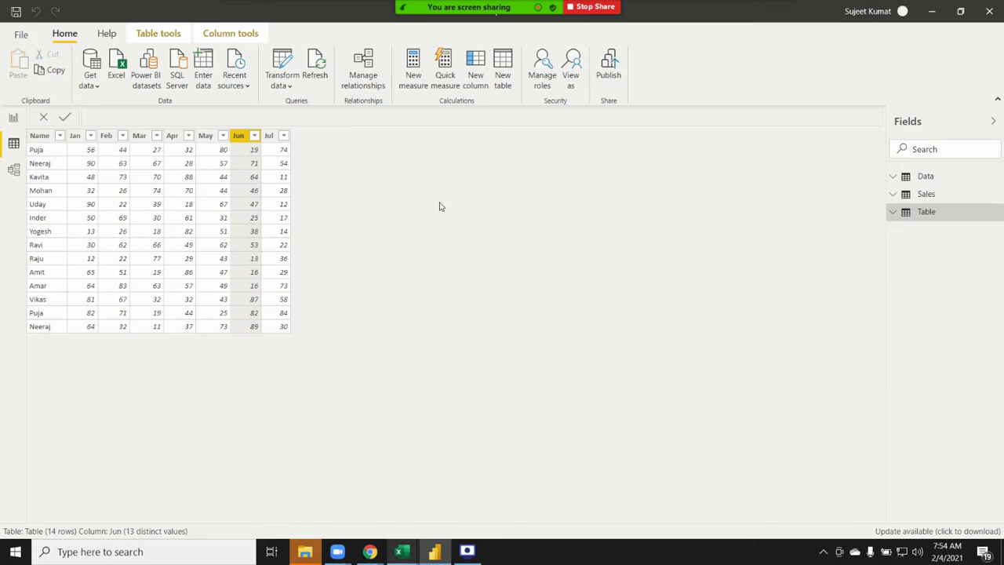
pyautogui.click(91, 79)
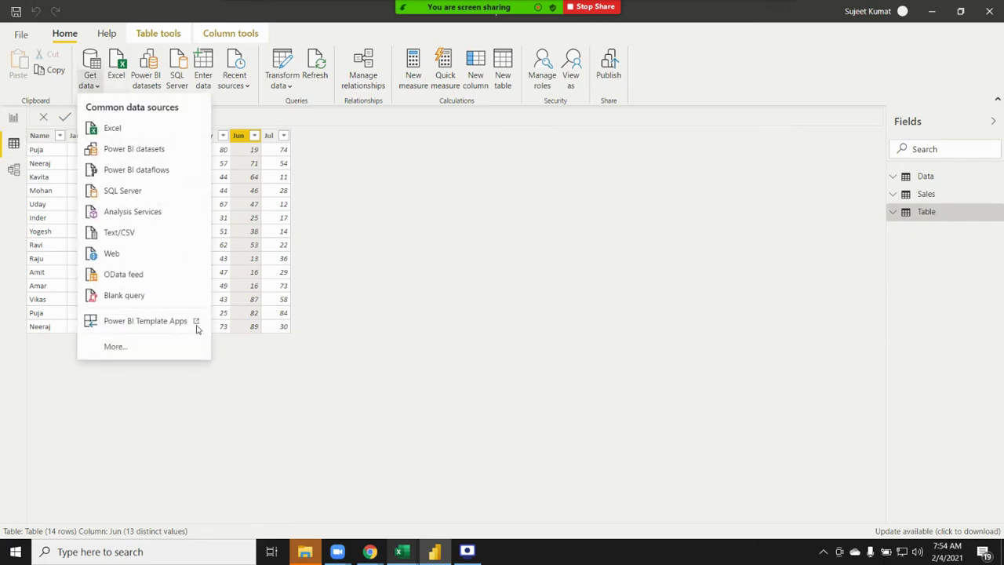
# - Pick Text/CSV from the full More... connector catalogue in Get Data
pyautogui.click(149, 349)
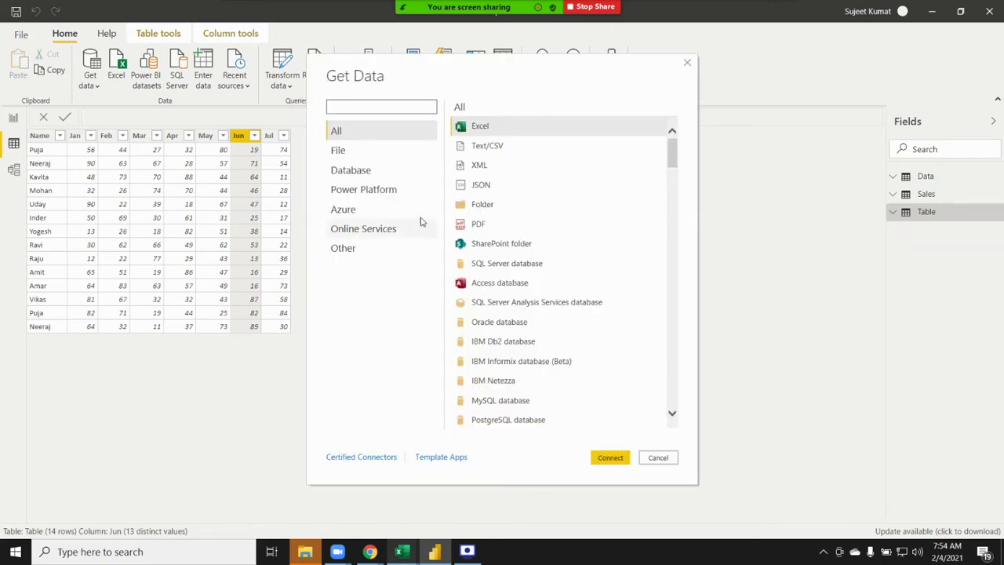
pyautogui.click(484, 154)
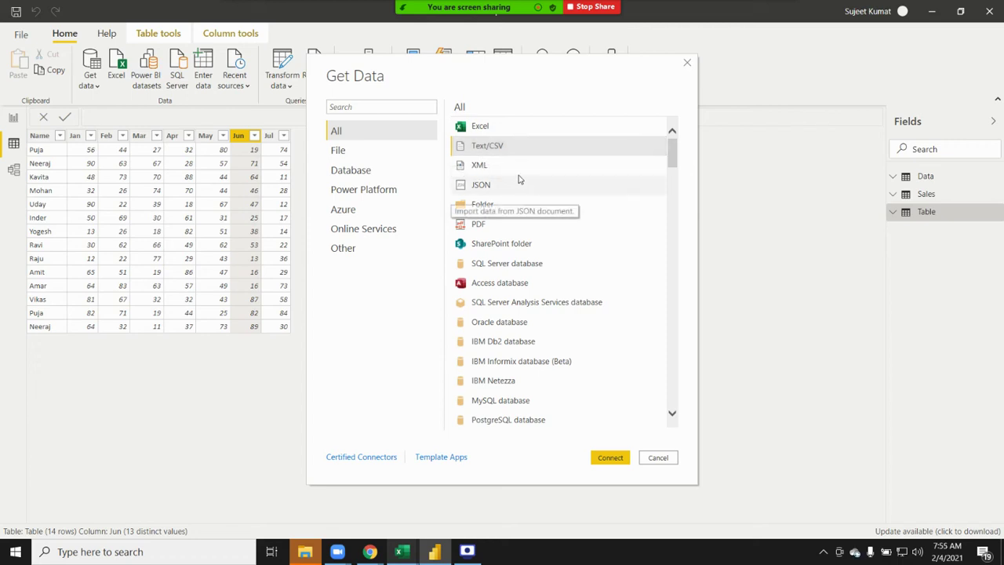
pyautogui.click(505, 149)
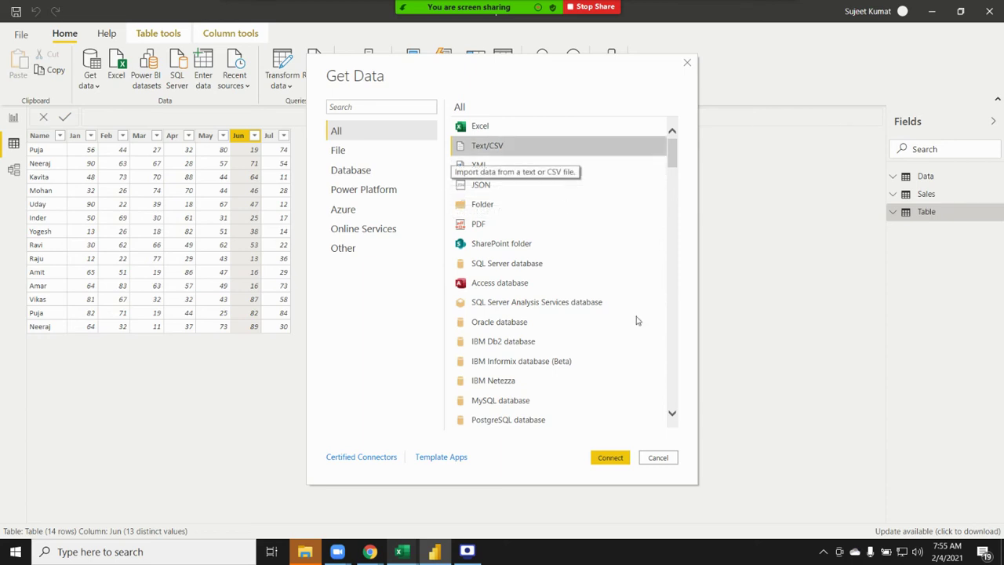
# - Connect with Text/CSV and browse the Documents folder looking for the DataP file
pyautogui.click(610, 458)
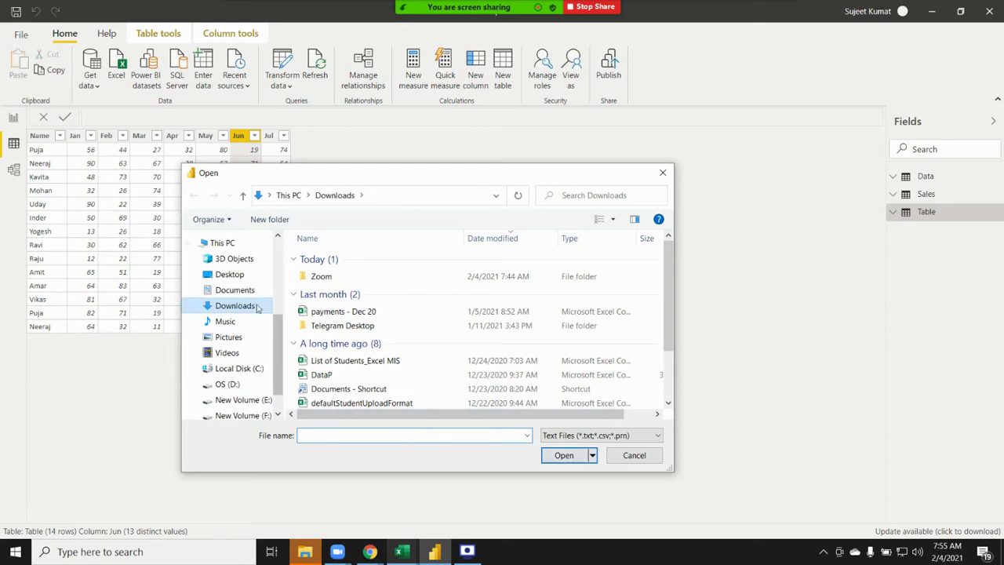
pyautogui.scroll(1, 283, 317)
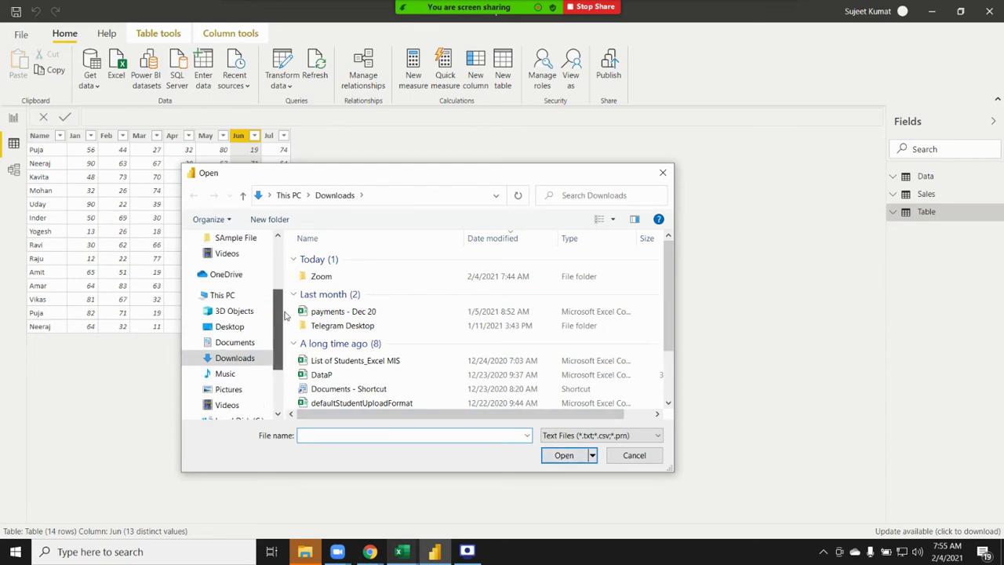
pyautogui.moveTo(285, 314); pyautogui.dragTo(285, 322)
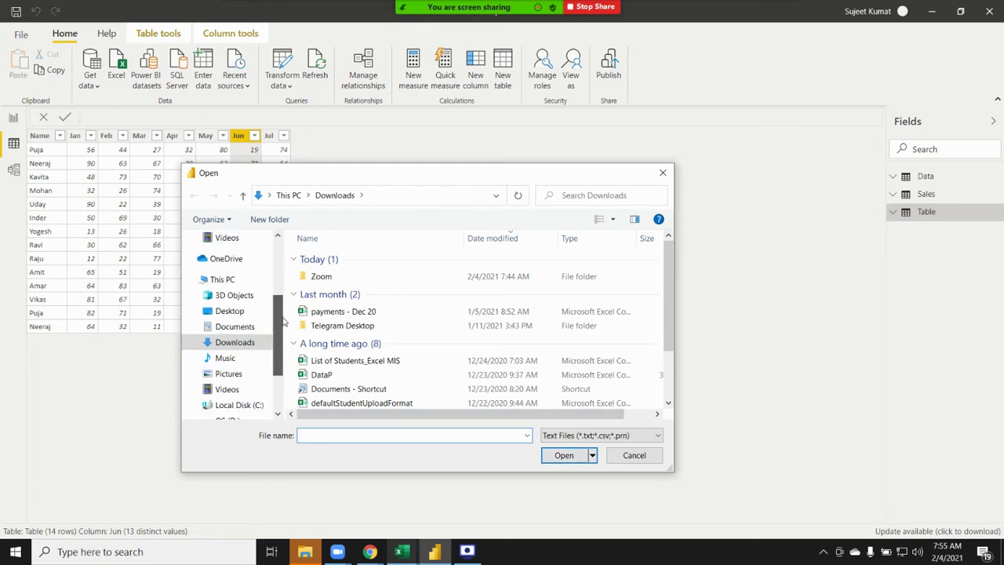
pyautogui.scroll(-1, 479, 320)
pyautogui.scroll(-1, 479, 319)
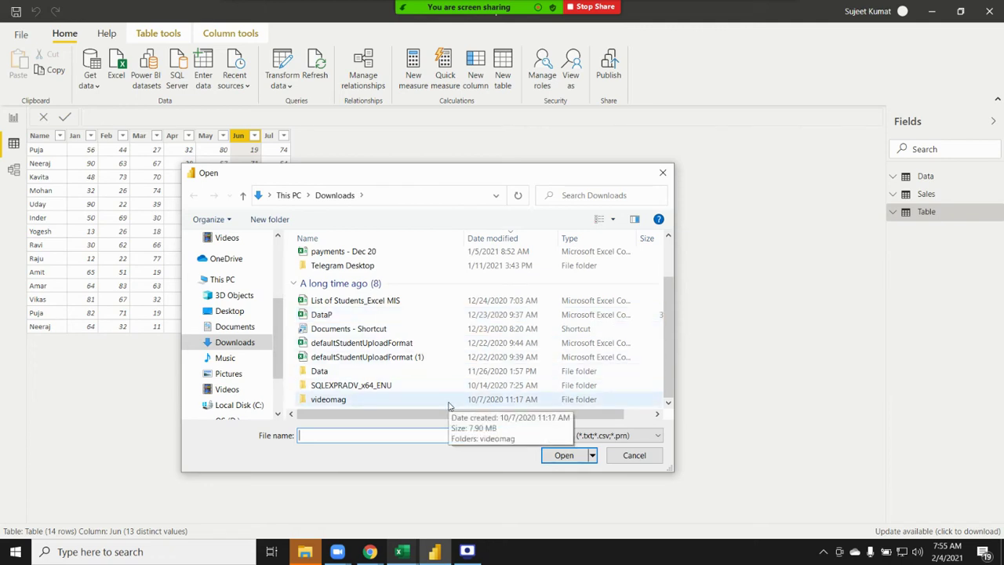
pyautogui.click(322, 317)
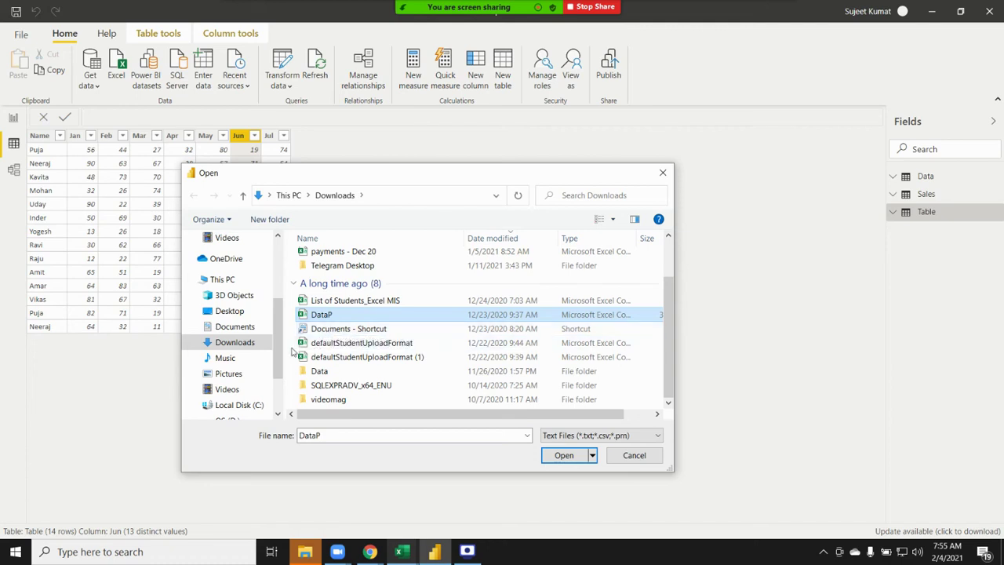
pyautogui.scroll(2, 289, 376)
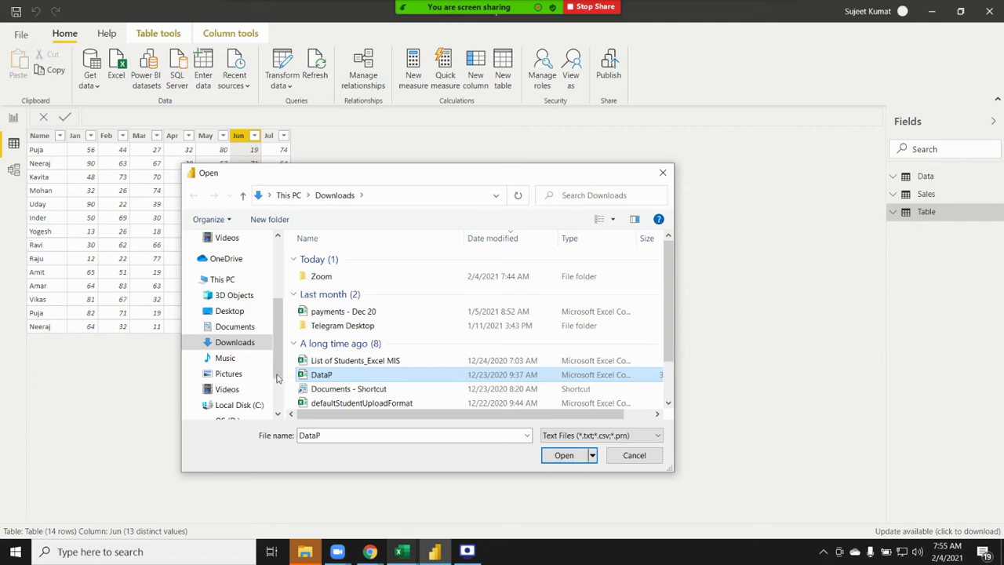
pyautogui.click(235, 326)
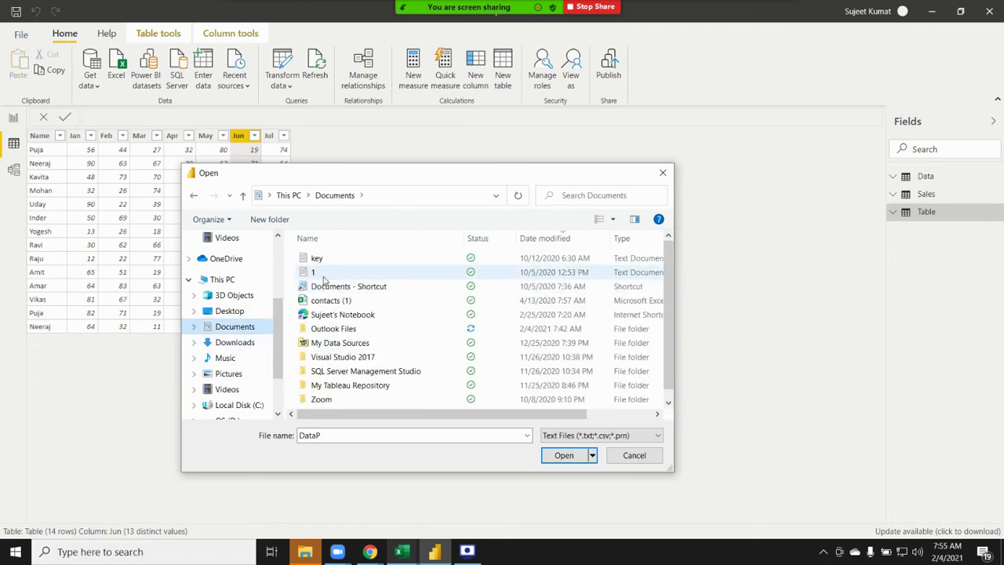
pyautogui.click(318, 272)
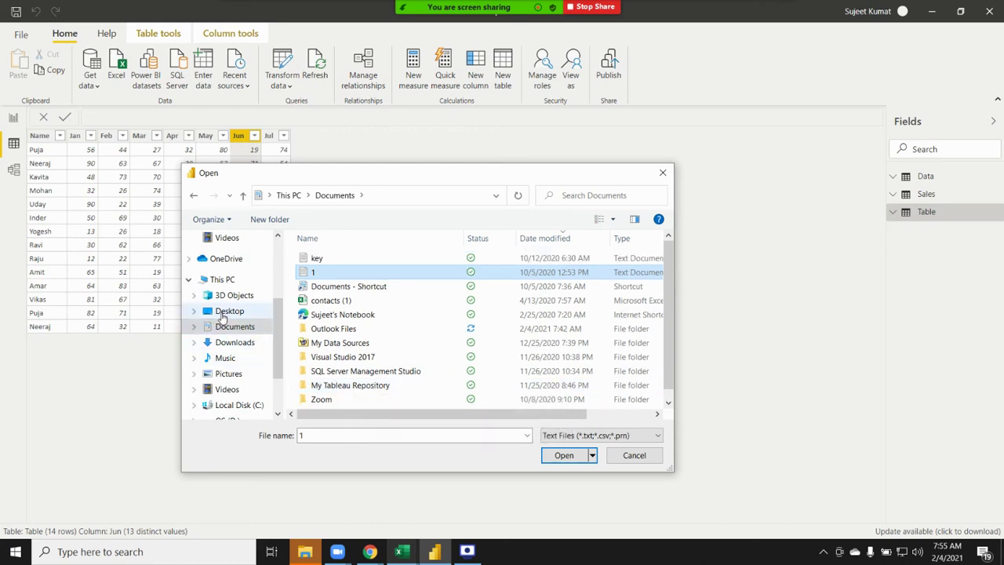
# - Locate DataP in the Downloads folder and open it for import
pyautogui.click(223, 317)
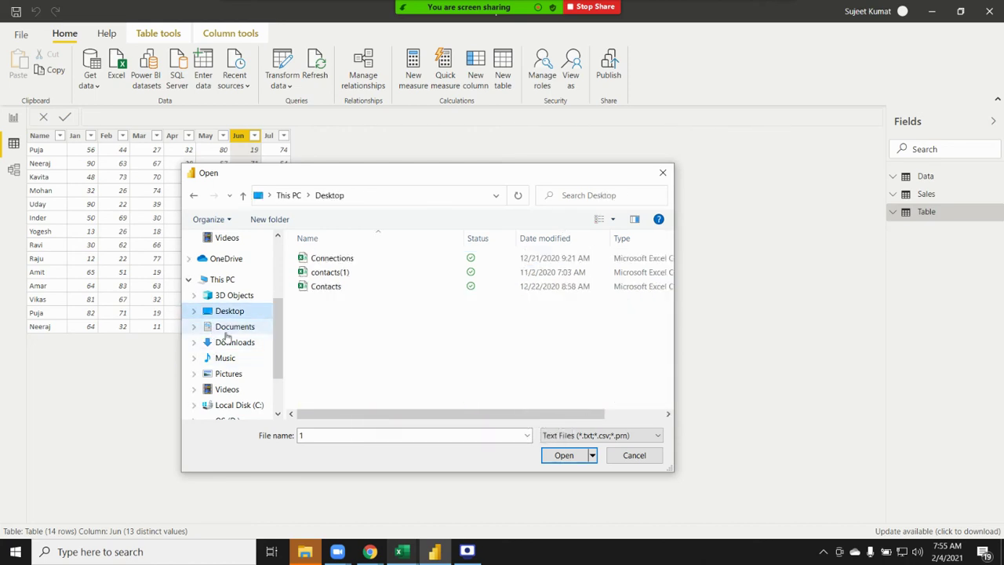
pyautogui.click(225, 331)
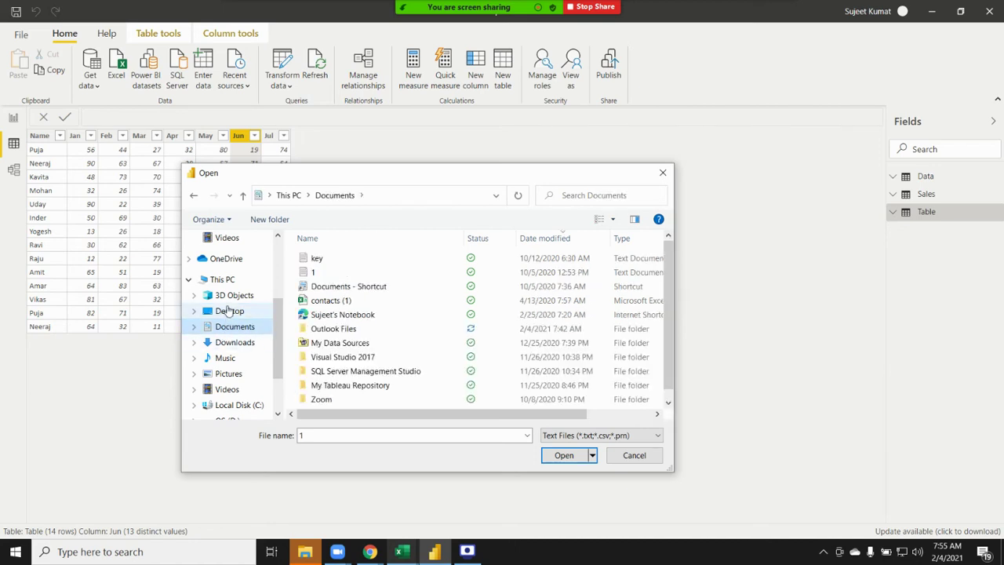
pyautogui.click(227, 310)
pyautogui.click(231, 328)
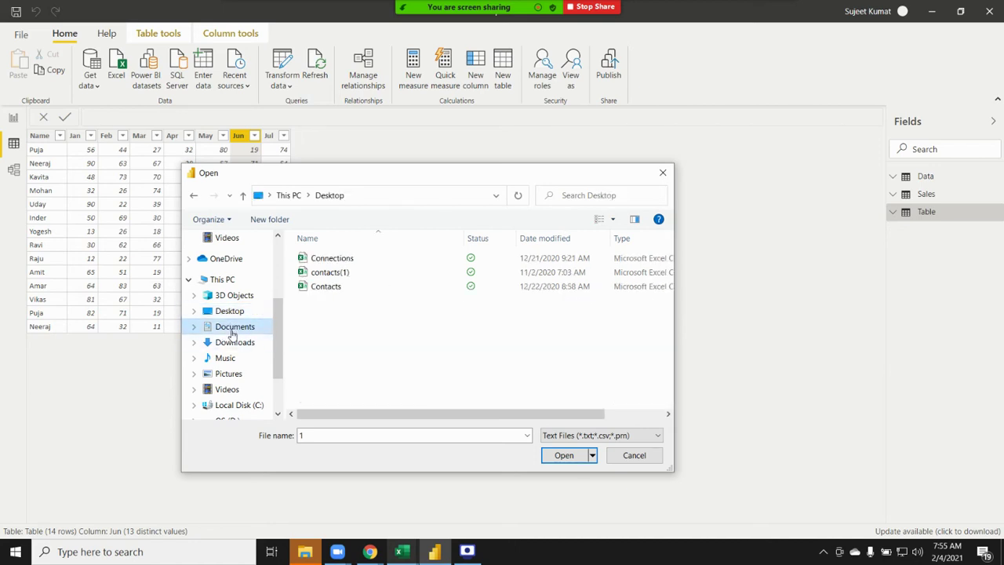
pyautogui.click(234, 345)
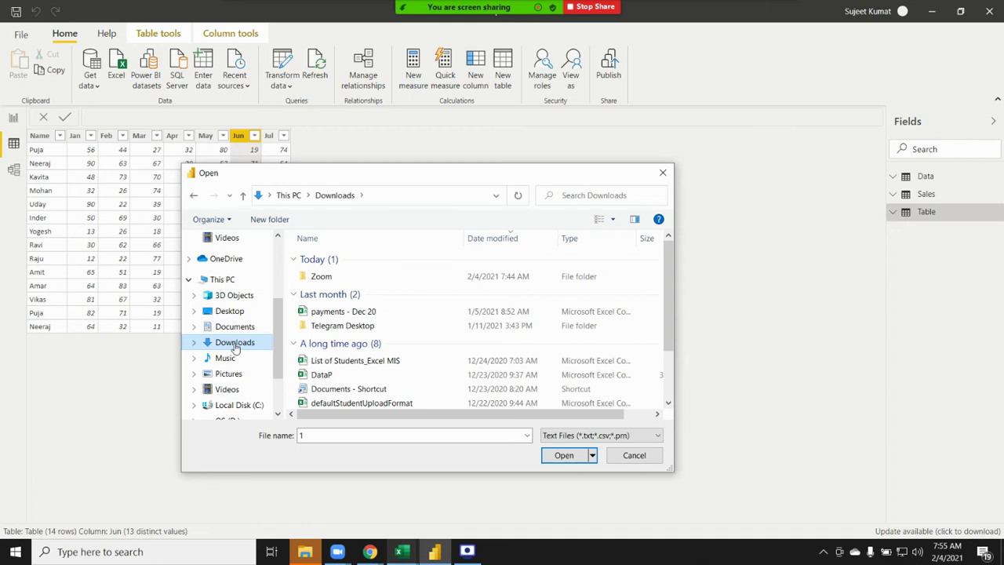
pyautogui.scroll(-1, 320, 351)
pyautogui.scroll(1, 320, 353)
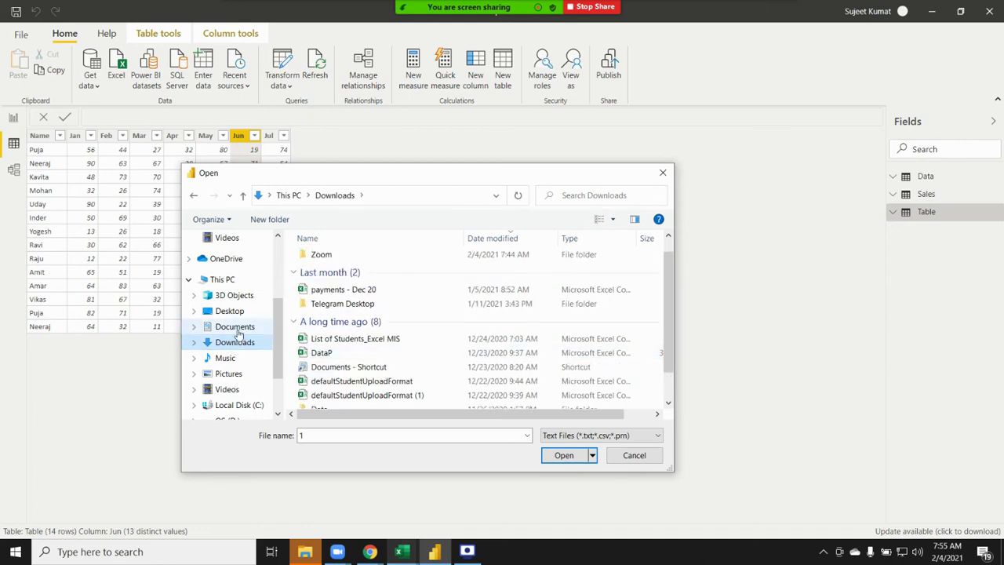
pyautogui.click(237, 330)
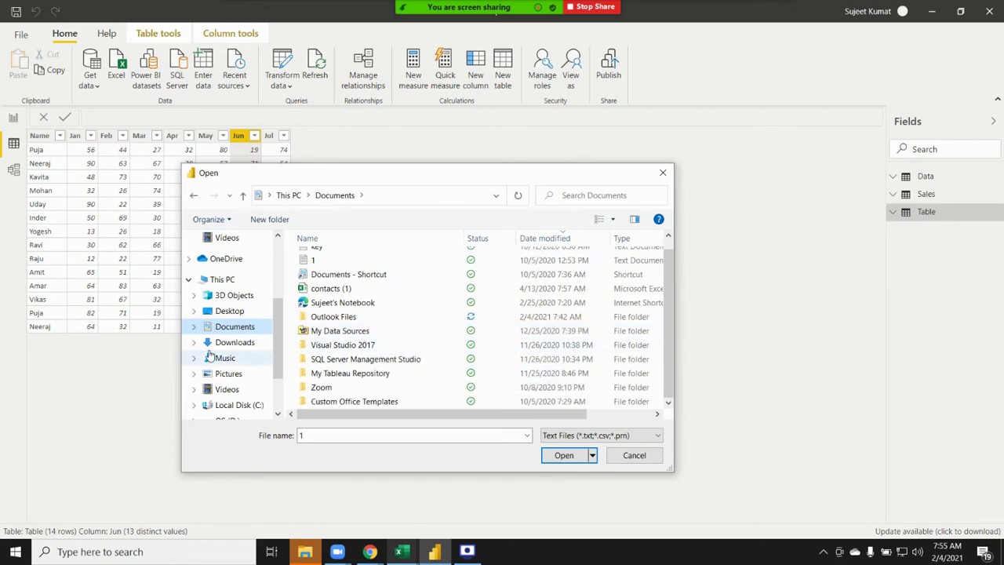
pyautogui.click(235, 345)
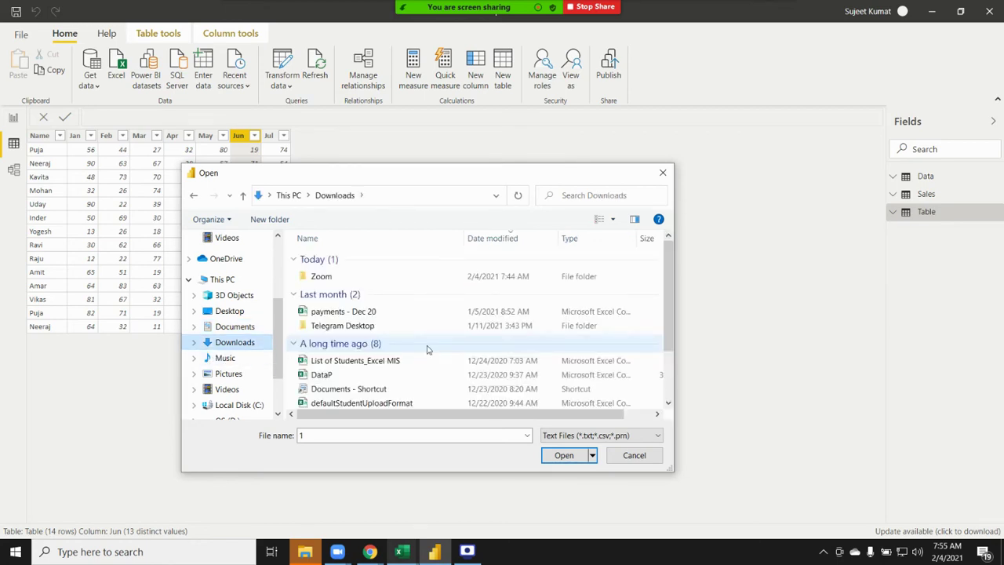
pyautogui.scroll(-2, 427, 349)
pyautogui.click(376, 315)
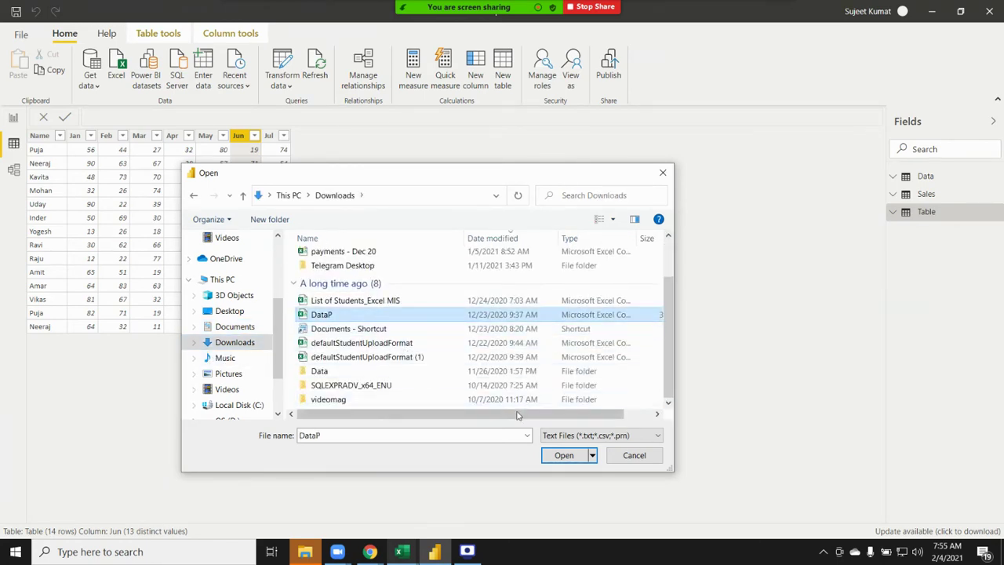
pyautogui.click(574, 462)
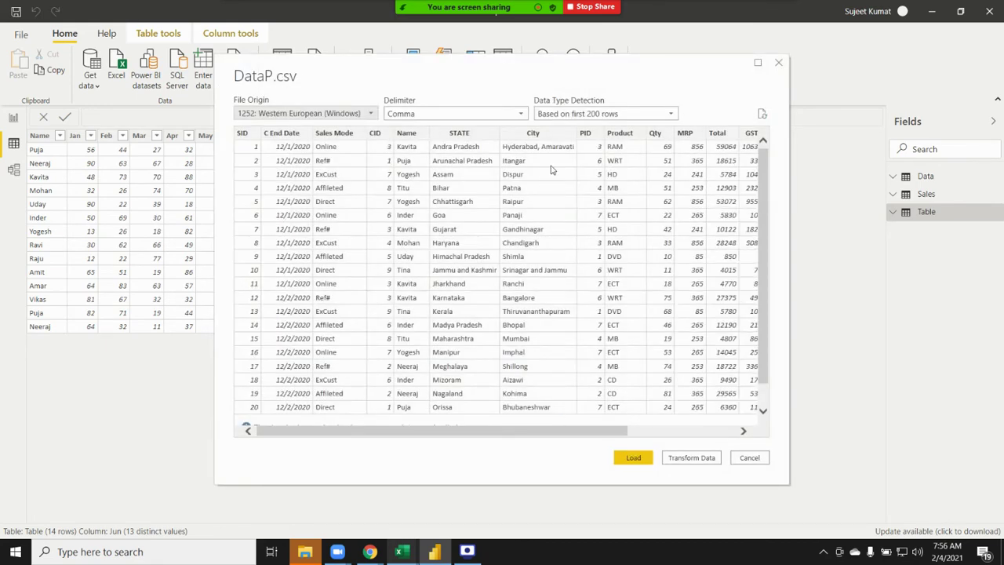
# - Keep the Comma delimiter in the DataP.csv preview and load it as the DataP table
pyautogui.moveTo(404, 431)
pyautogui.mouseDown()
pyautogui.moveTo(616, 439)
pyautogui.moveTo(242, 430)
pyautogui.mouseUp()
pyautogui.click(494, 120)
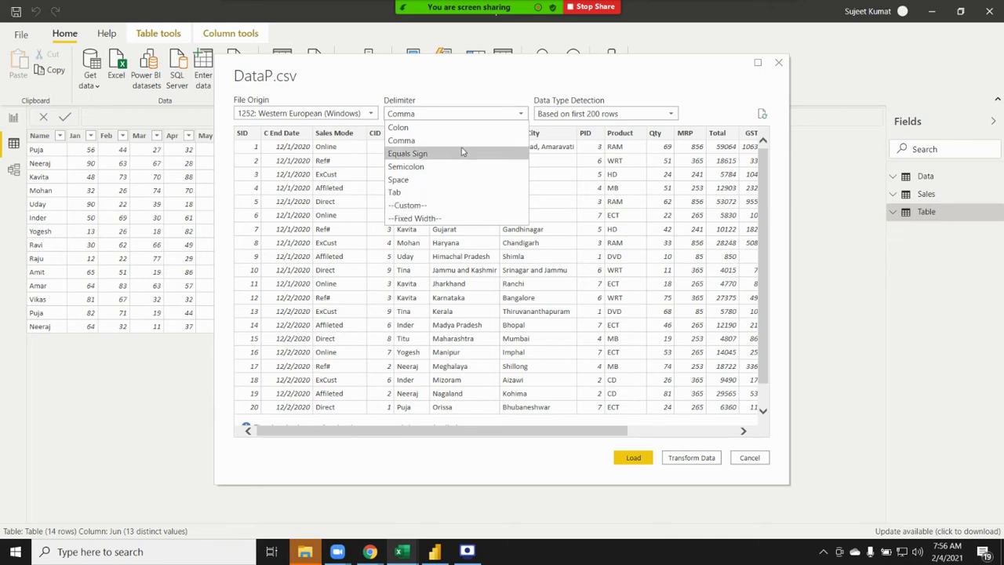
pyautogui.click(704, 97)
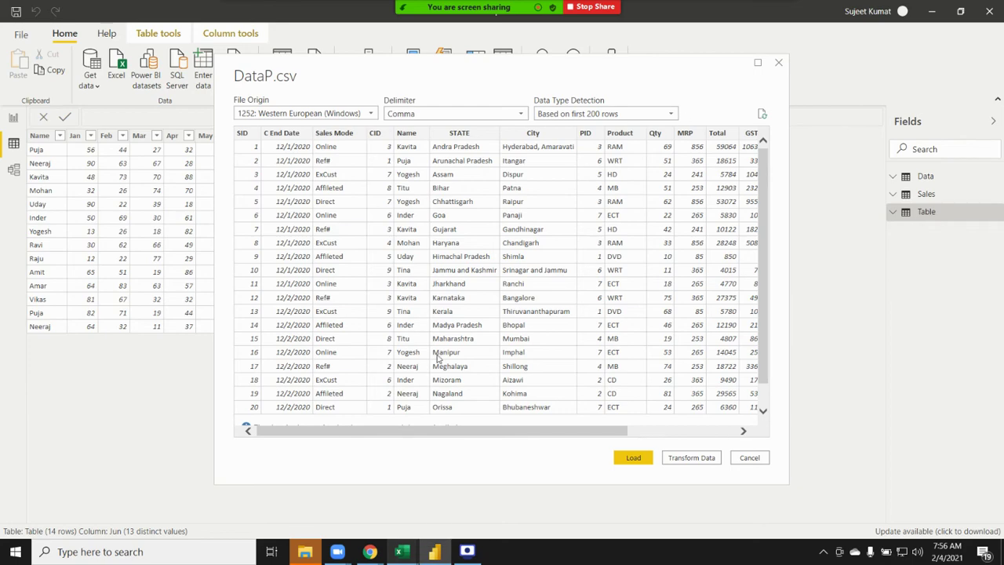
pyautogui.moveTo(445, 431); pyautogui.dragTo(636, 474)
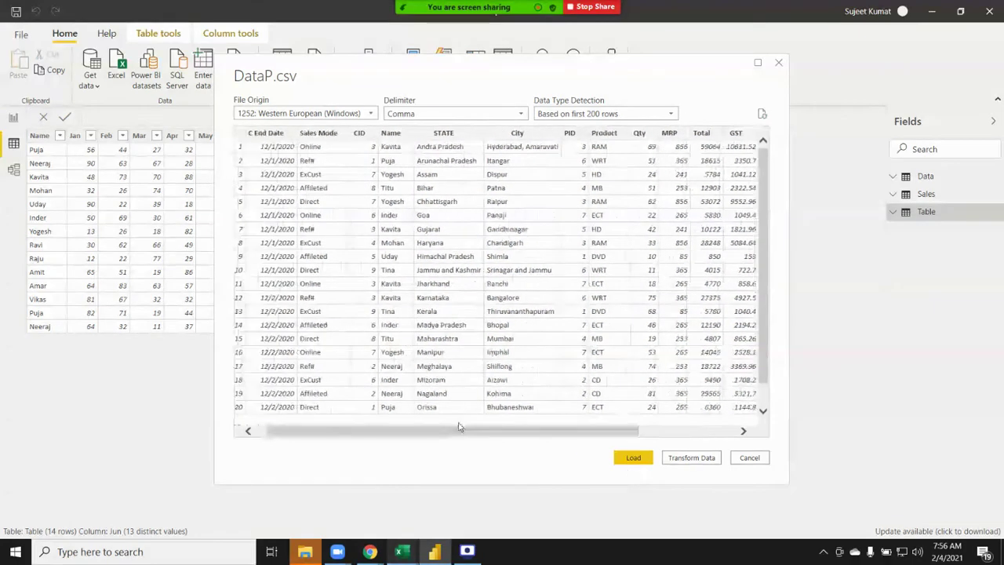
pyautogui.click(637, 461)
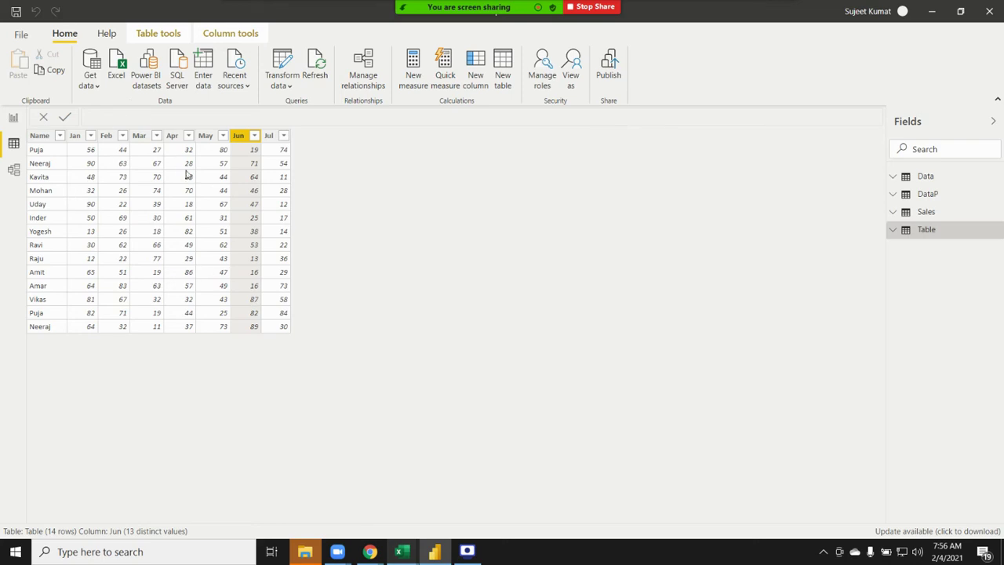
# - From Get data > More..., choose the Folder connector instead of Text/CSV or JSON and connect
pyautogui.click(187, 178)
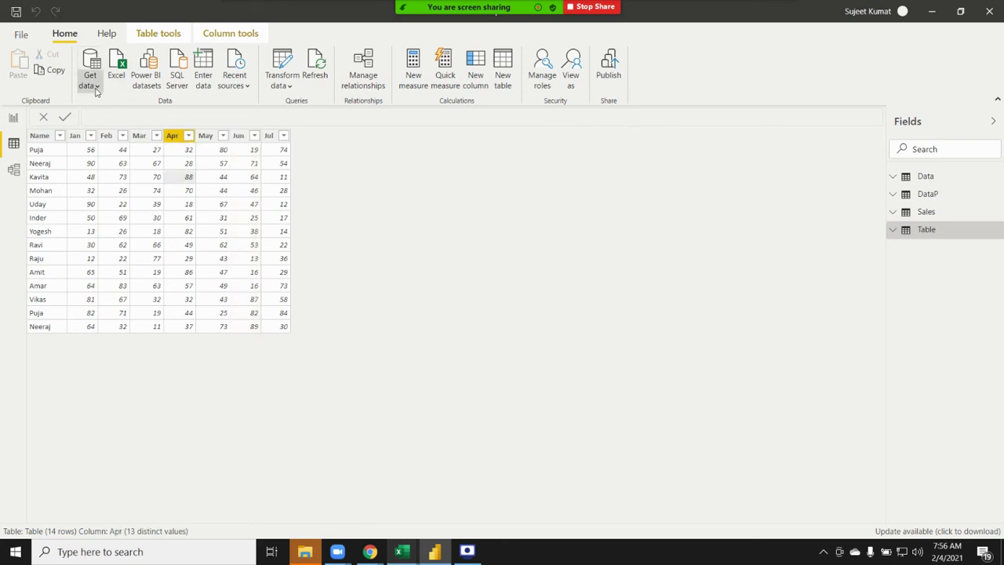
pyautogui.click(91, 82)
pyautogui.click(115, 345)
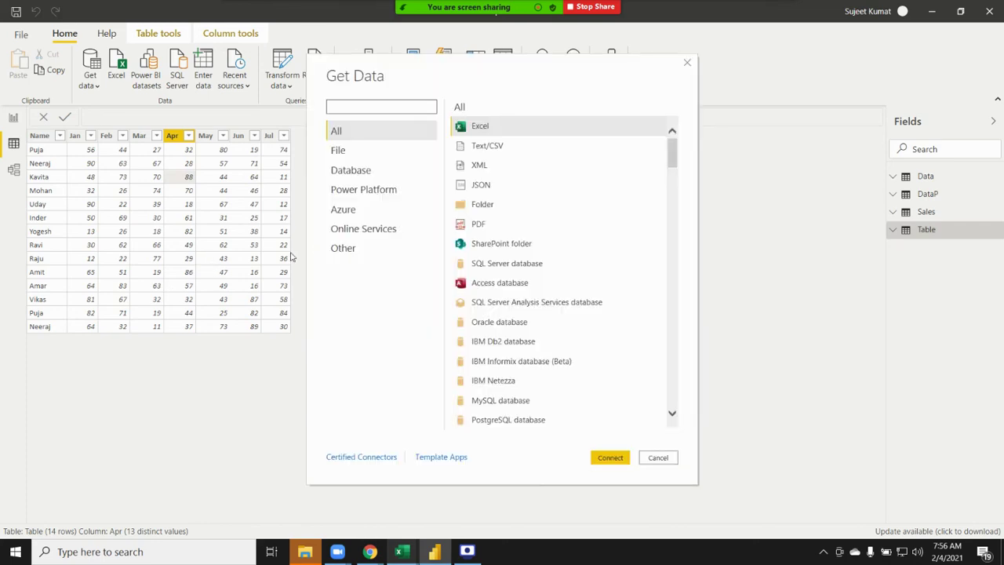
pyautogui.click(490, 149)
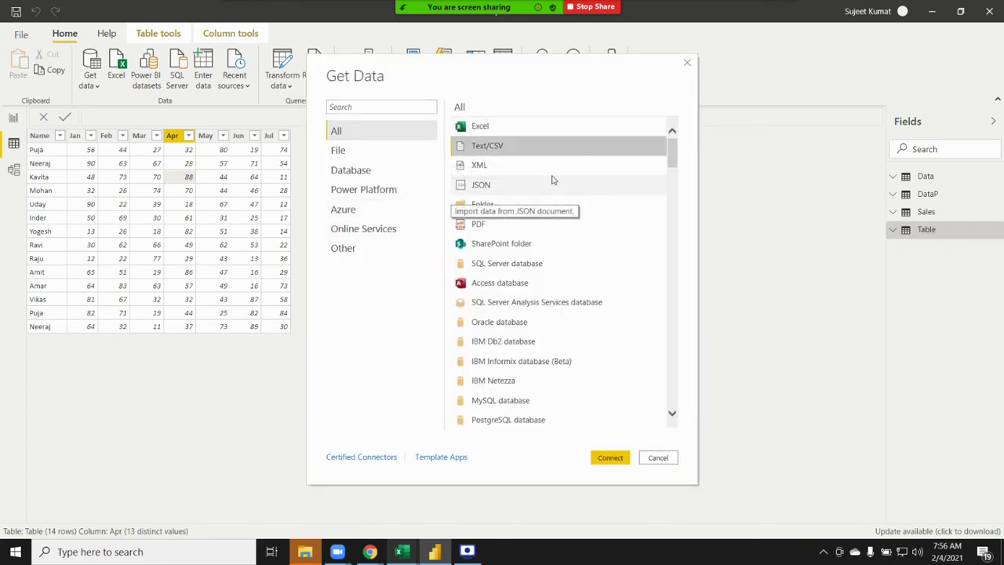
pyautogui.click(549, 168)
pyautogui.click(530, 186)
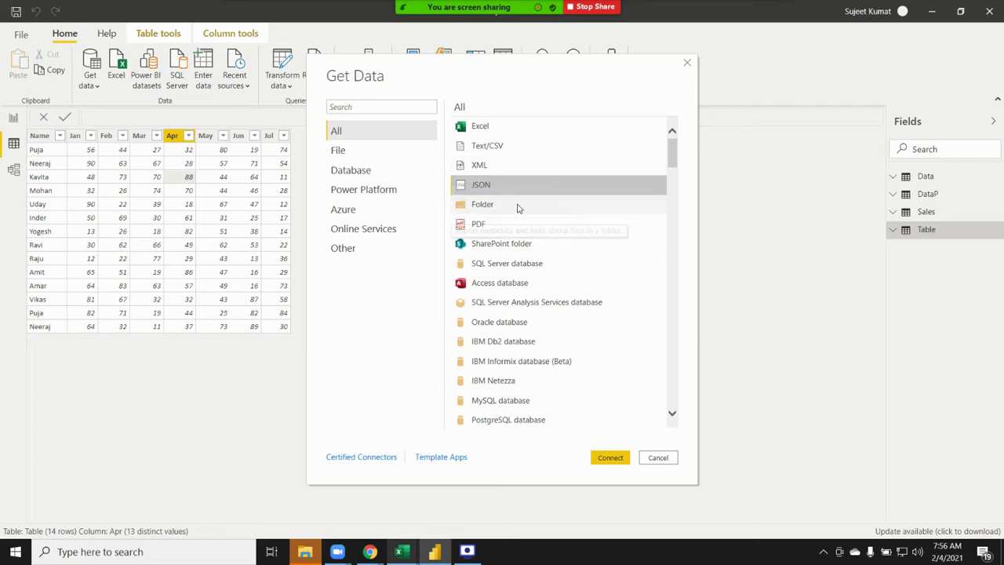
pyautogui.click(525, 209)
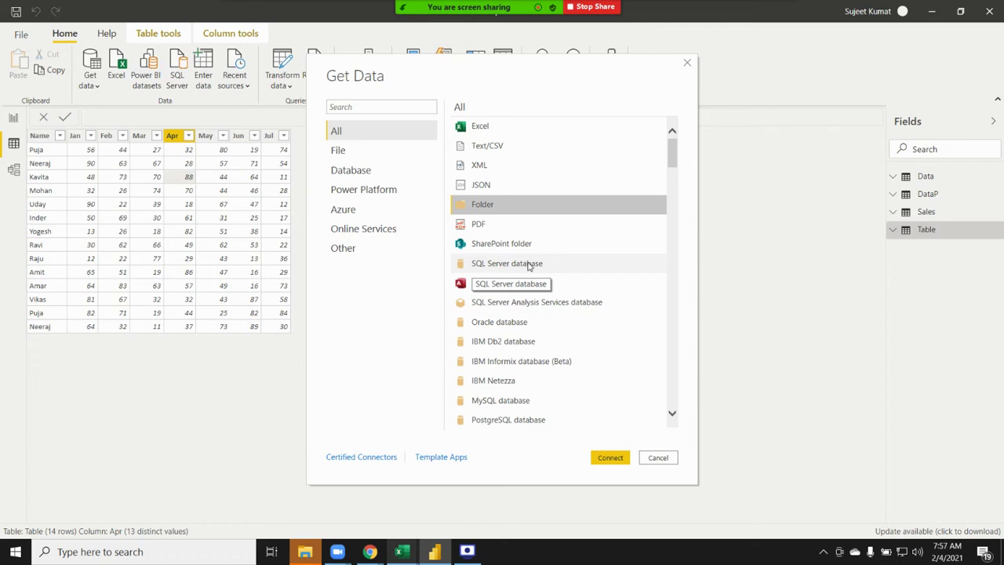
pyautogui.click(611, 461)
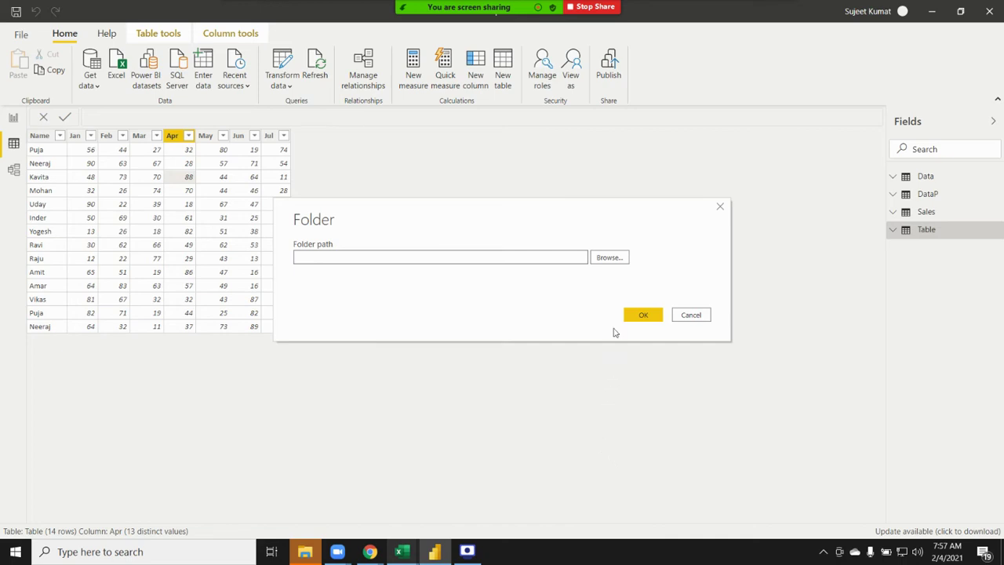
# - Browse to Downloads\Data\City\DT and confirm it as the folder path
pyautogui.click(610, 265)
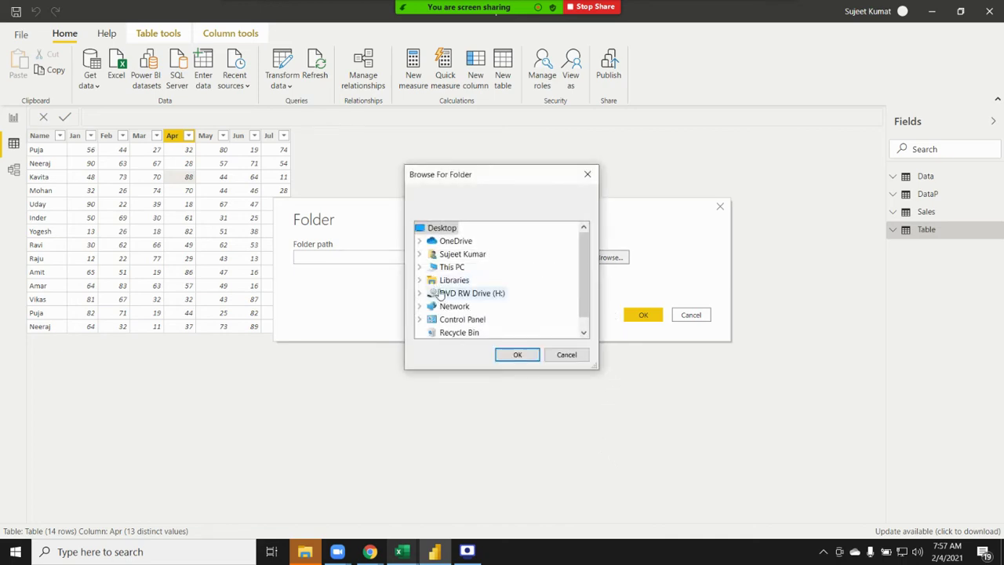
pyautogui.scroll(-1, 421, 318)
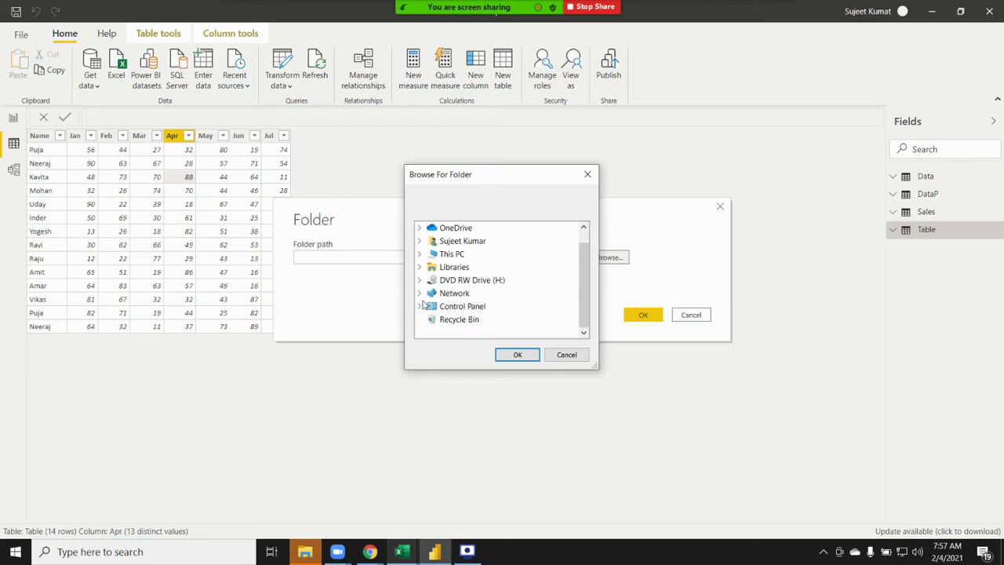
pyautogui.click(420, 242)
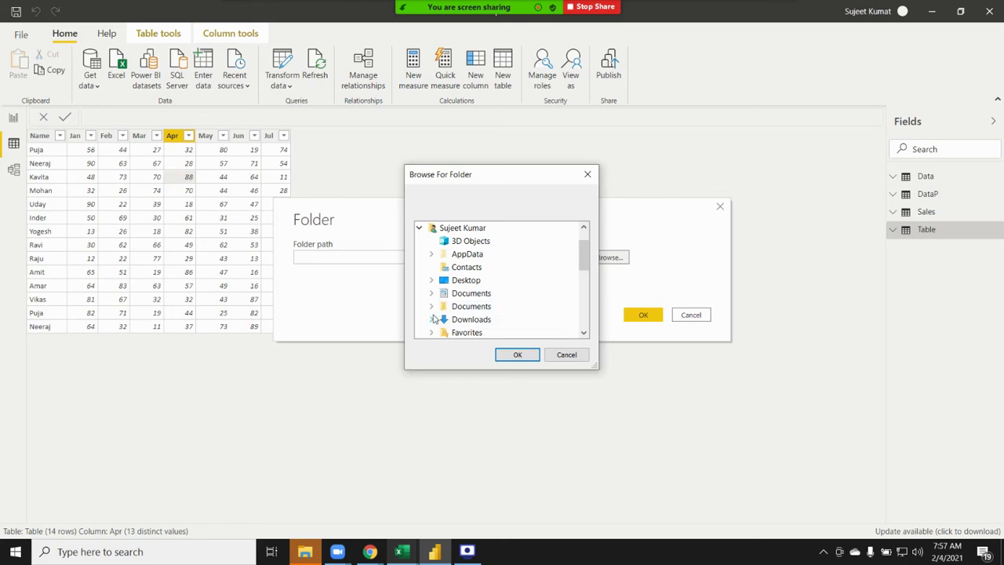
pyautogui.click(431, 306)
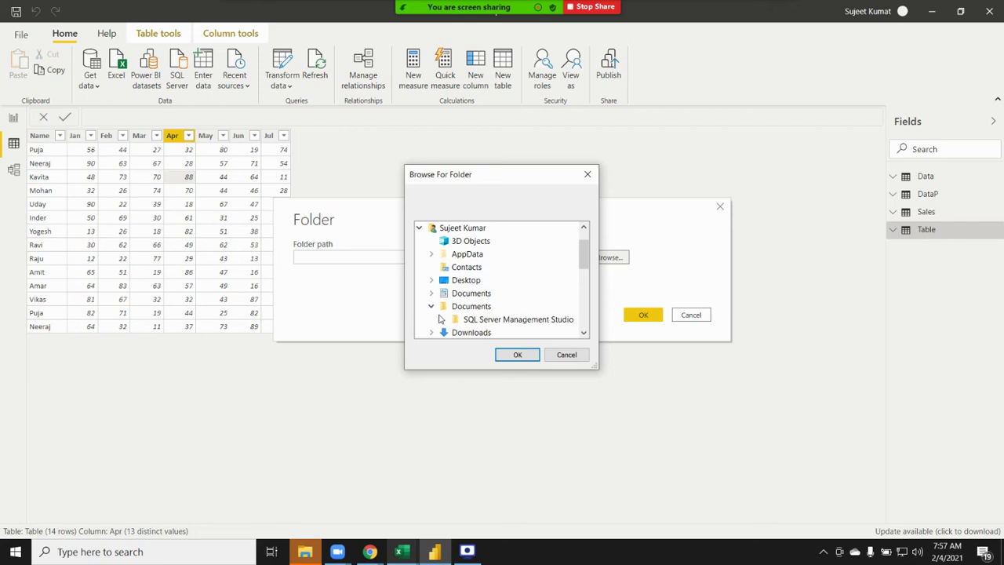
pyautogui.scroll(-2, 440, 318)
pyautogui.scroll(1, 441, 322)
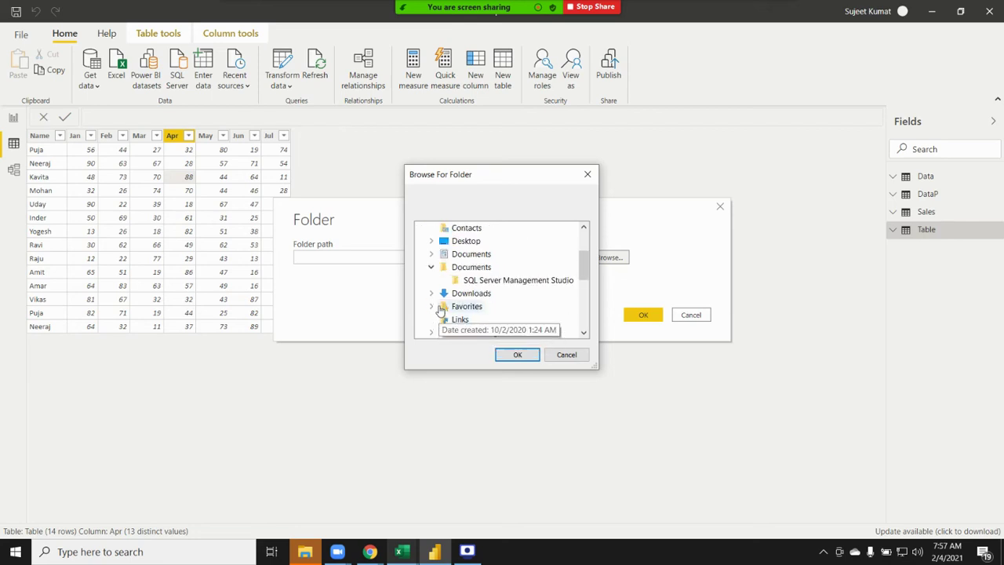
pyautogui.click(436, 294)
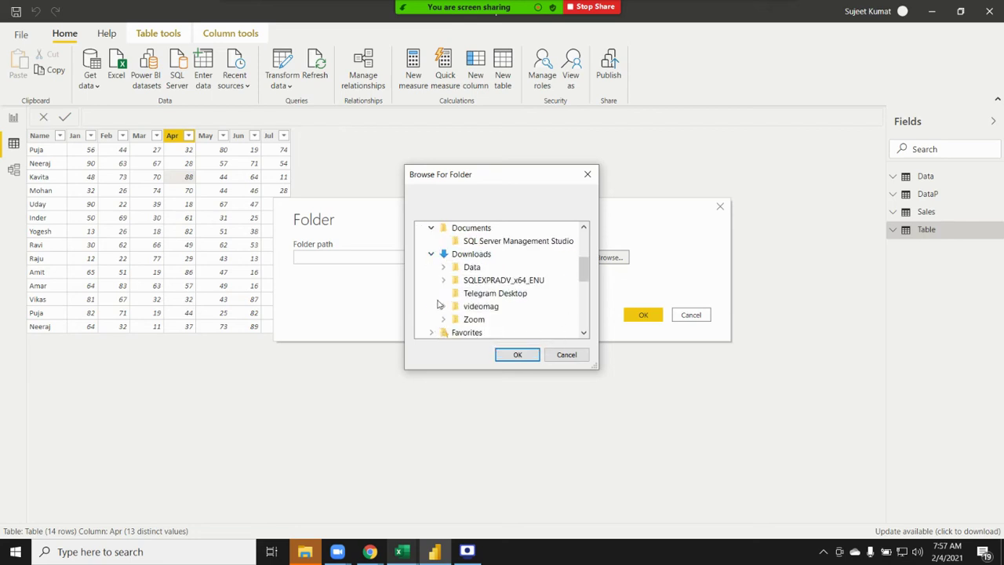
pyautogui.click(443, 268)
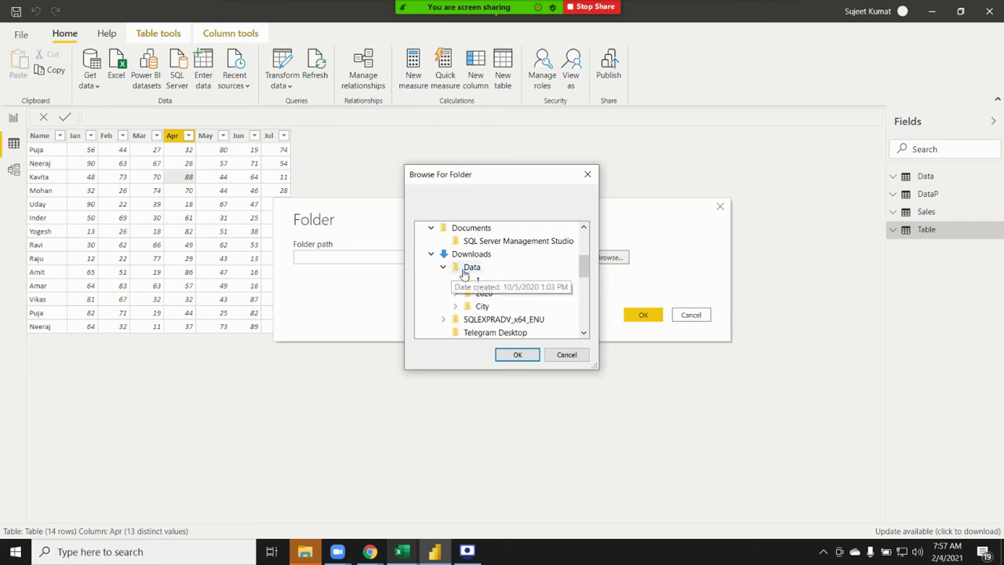
pyautogui.doubleClick(474, 311)
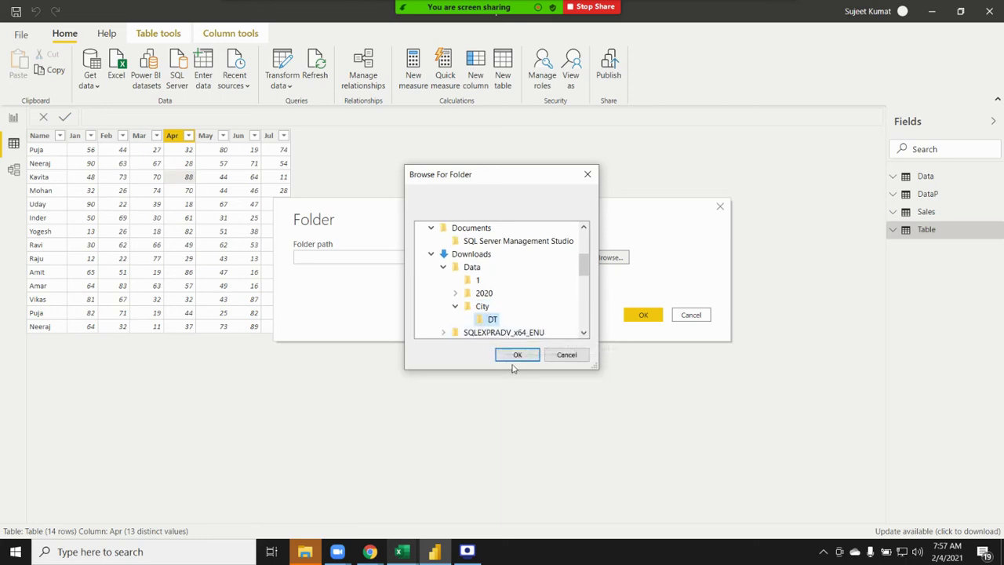
pyautogui.click(517, 356)
# - Confirm the DT folder as the source and choose Combine & Load for its Excel files
pyautogui.click(660, 318)
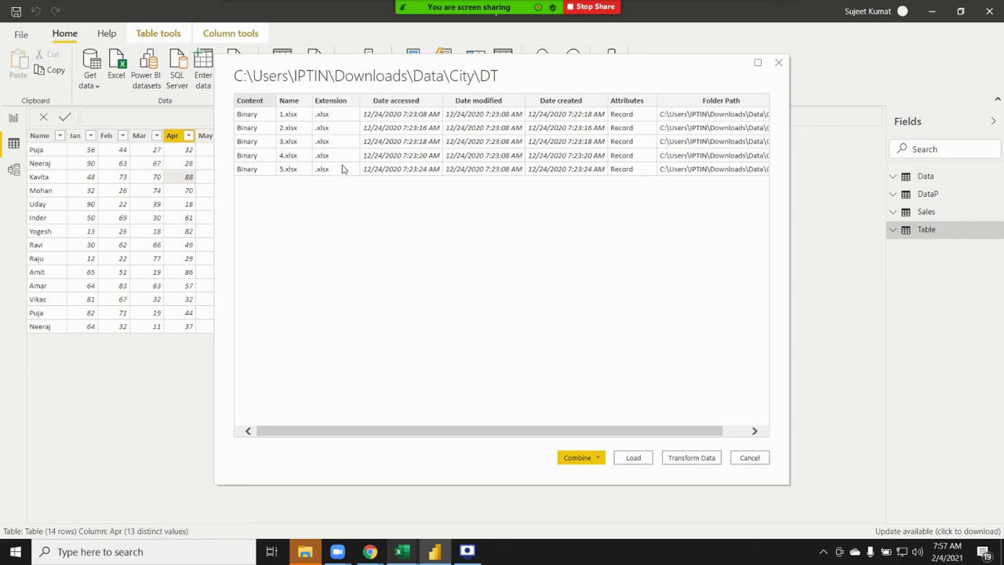
pyautogui.click(592, 459)
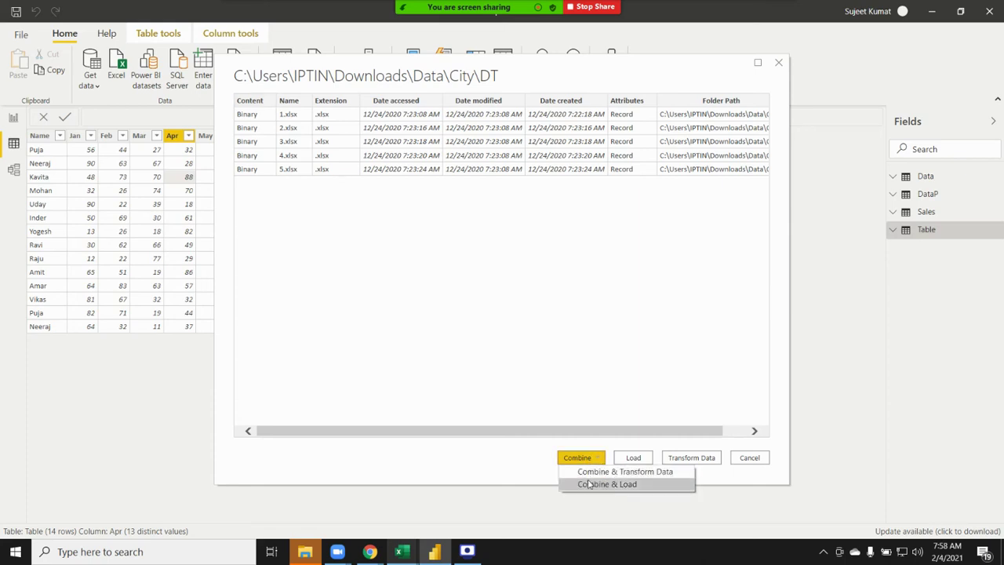
pyautogui.click(590, 485)
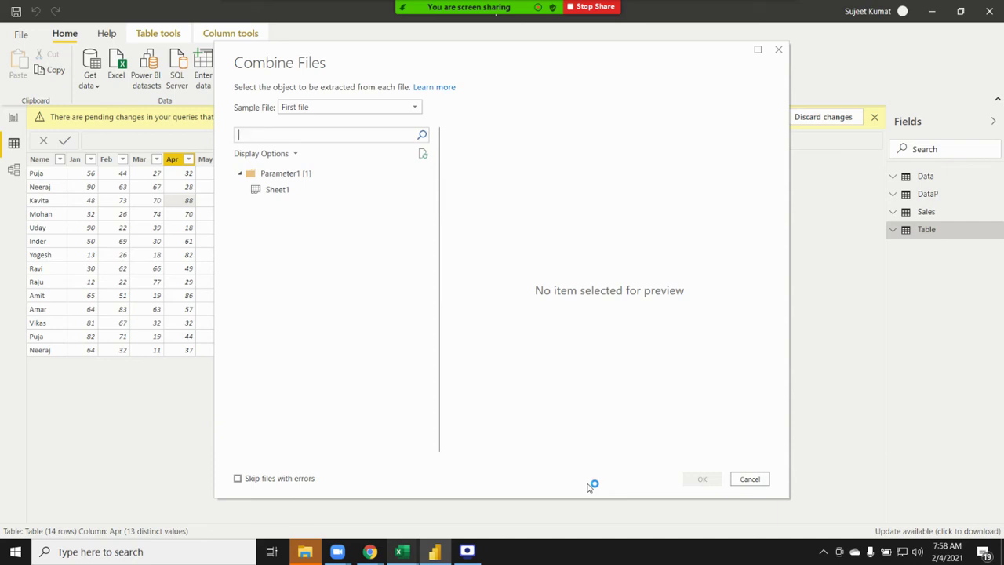
# - Combine the files using Sheet1 from sample file 1.xlsx, then switch over to Excel
pyautogui.click(411, 109)
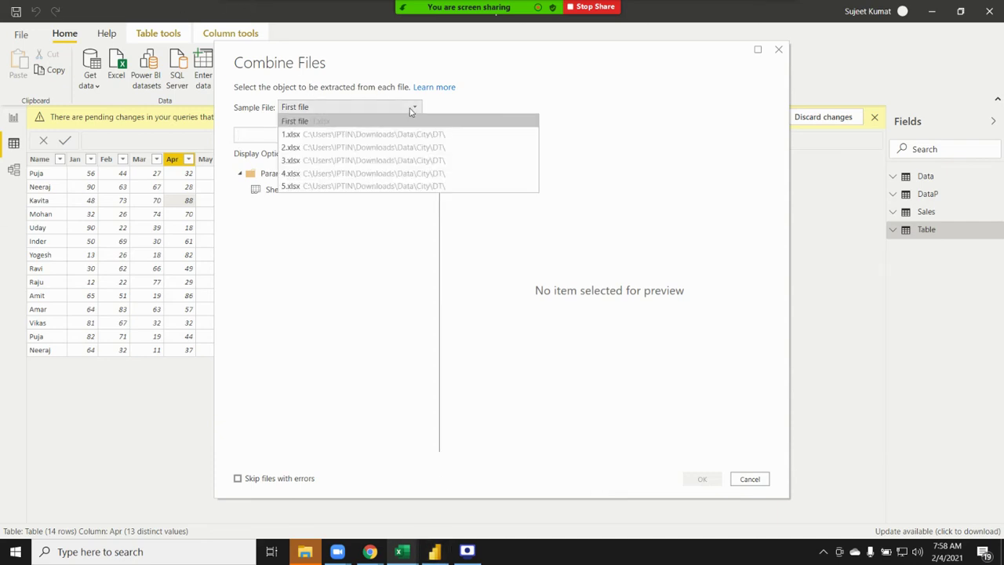
pyautogui.click(403, 134)
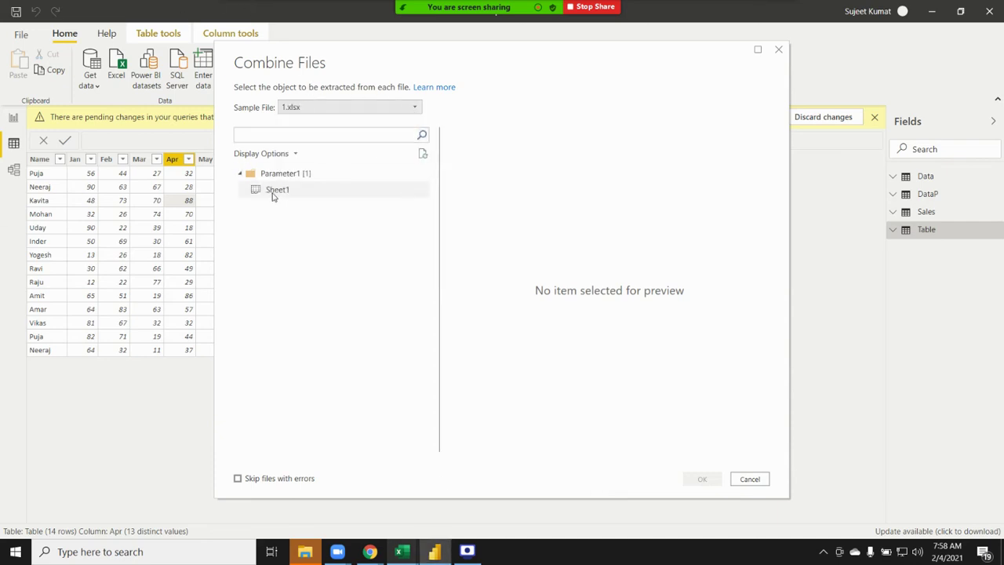
pyautogui.click(273, 194)
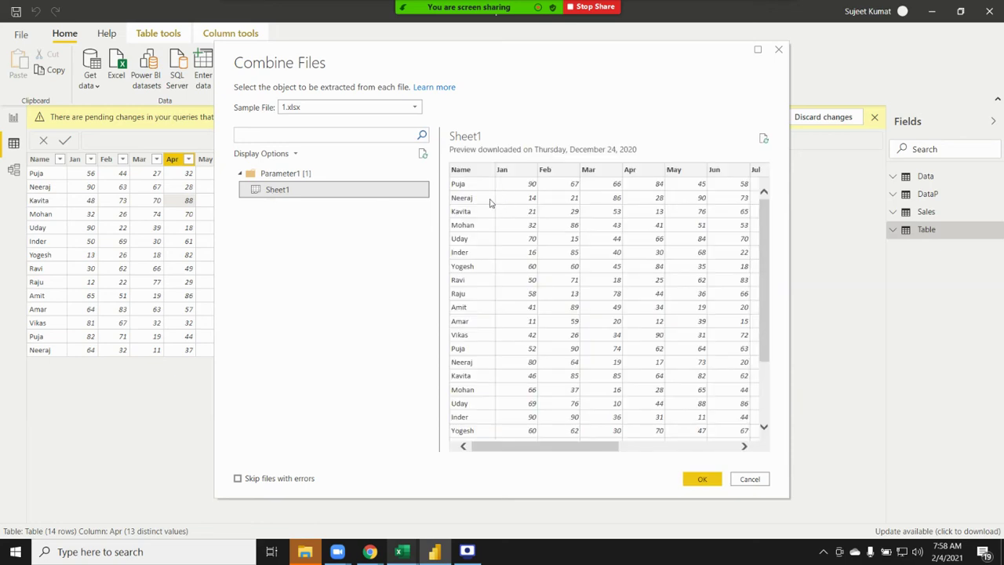
pyautogui.moveTo(557, 447); pyautogui.dragTo(717, 469)
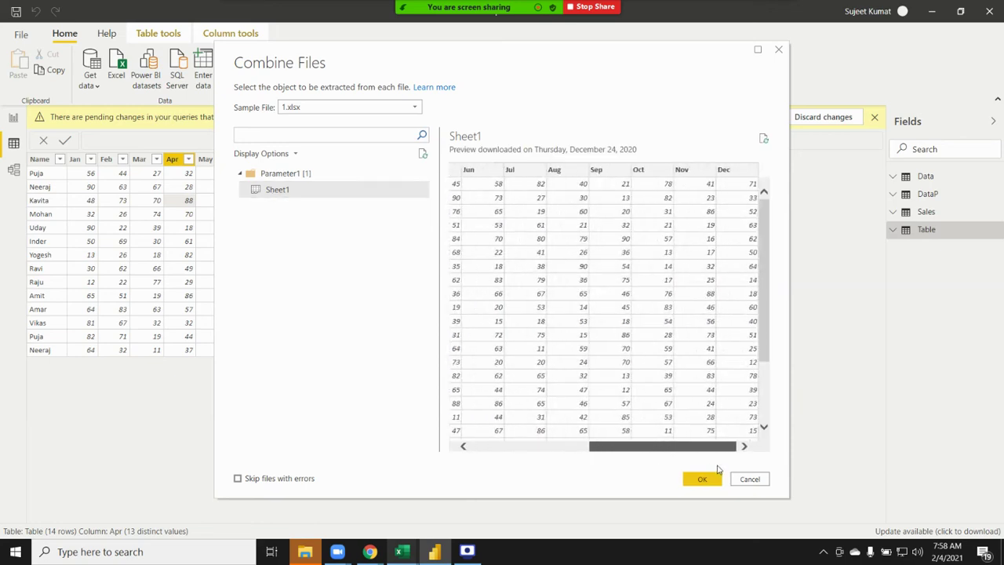
pyautogui.moveTo(585, 446); pyautogui.dragTo(448, 450)
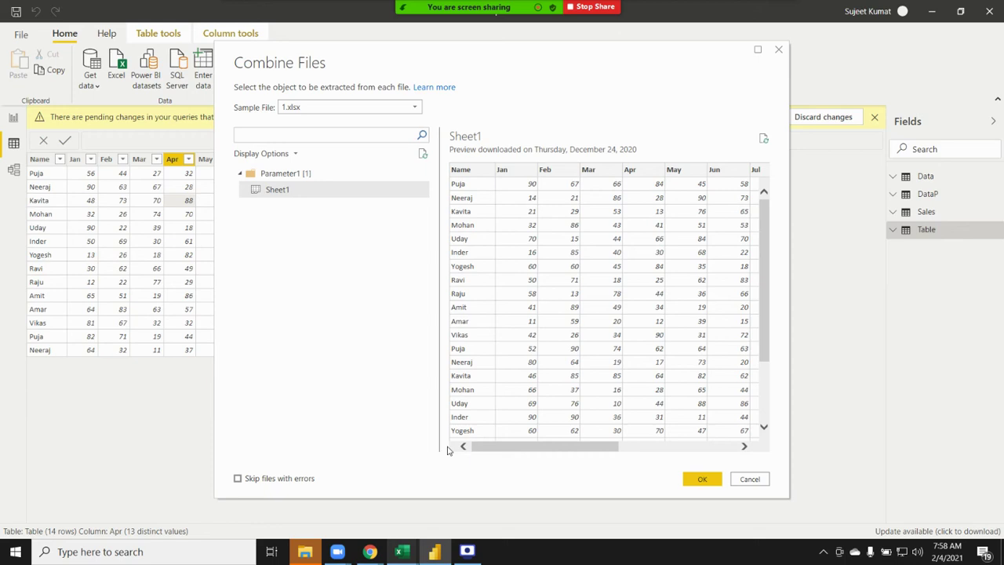
pyautogui.click(703, 480)
pyautogui.hotkey('alt', 'Tab')
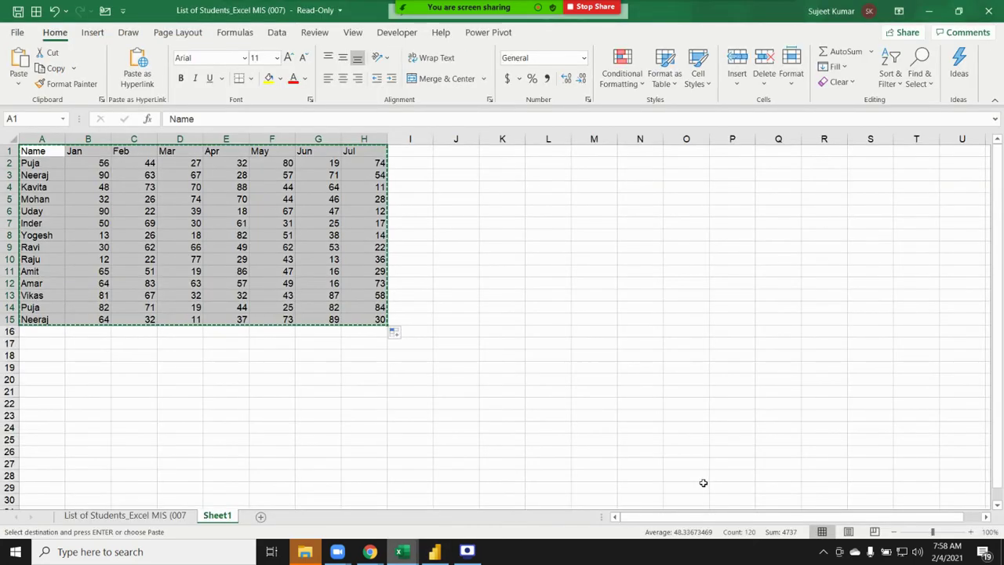
# - Return from Excel to Power BI Desktop, where the new DT table is listed
pyautogui.click(434, 552)
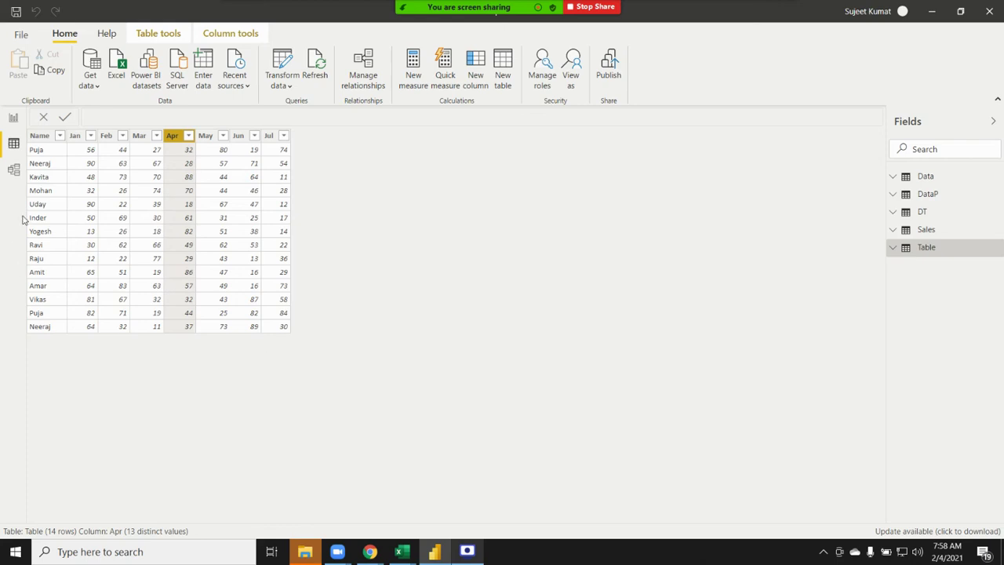
# - Open the combined DT table in Data view and select its Source.Name column
pyautogui.click(926, 249)
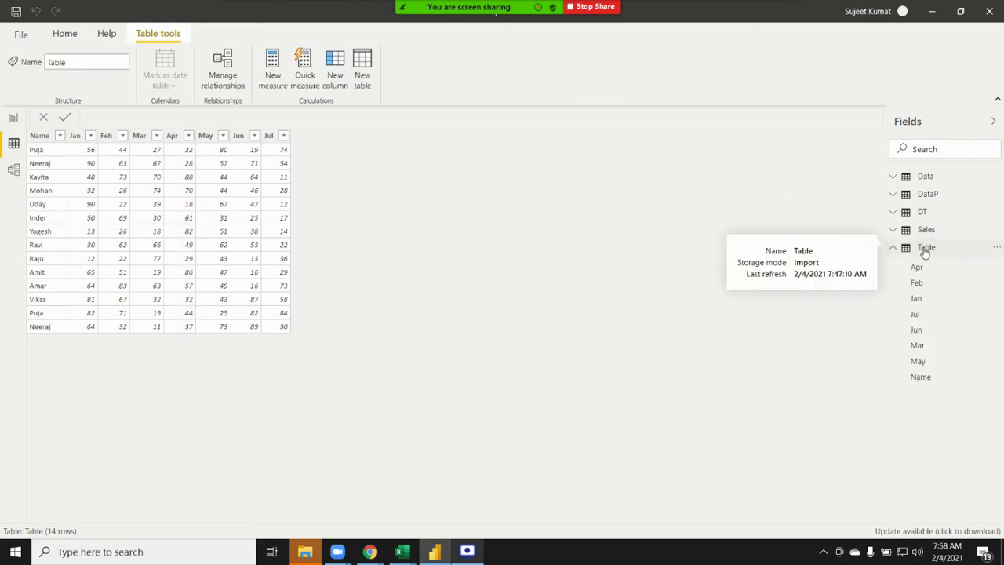
pyautogui.click(921, 248)
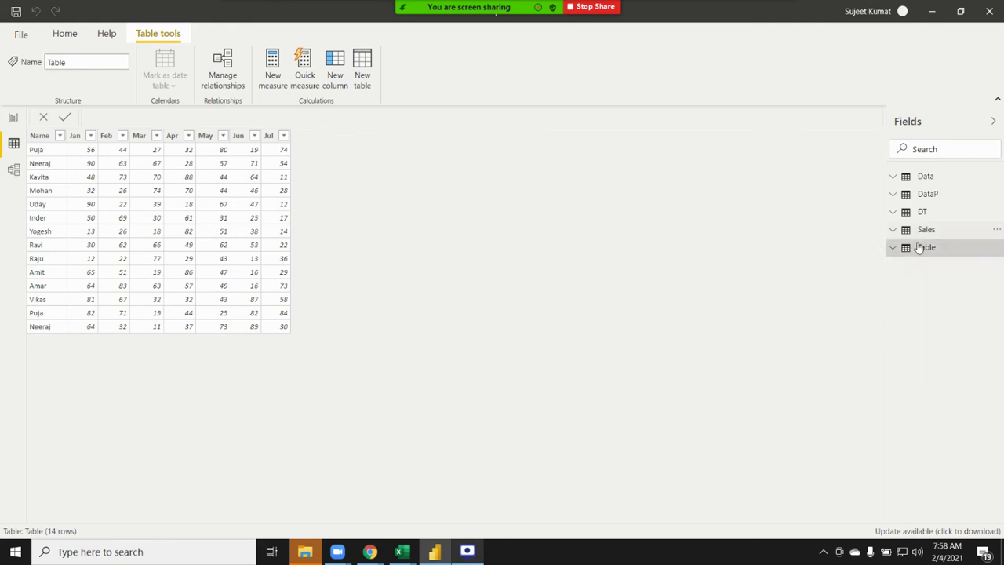
pyautogui.click(914, 217)
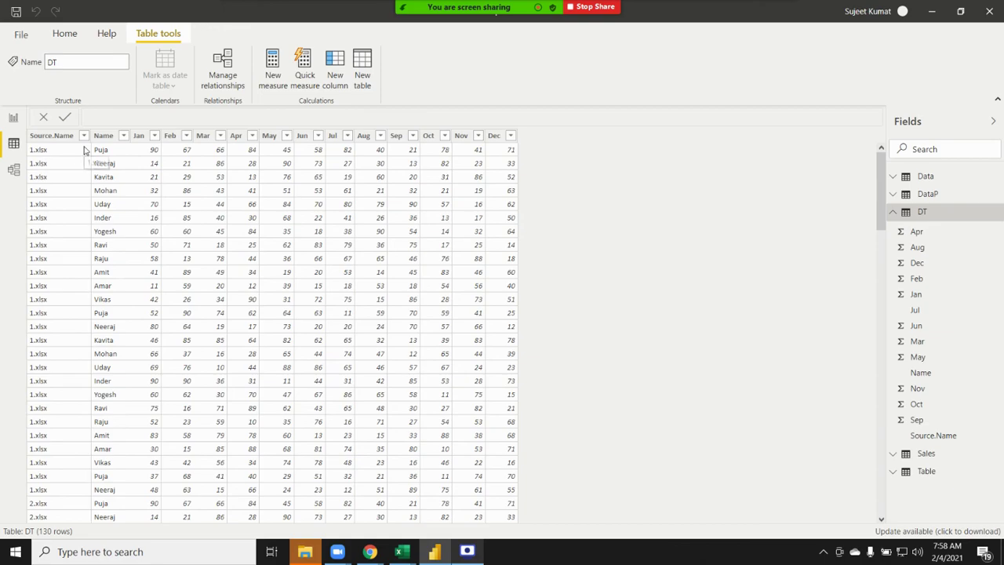
pyautogui.click(69, 271)
# - Scroll through DT's 130 rows to check they come from 1.xlsx through 5.xlsx
pyautogui.scroll(-7, 67, 306)
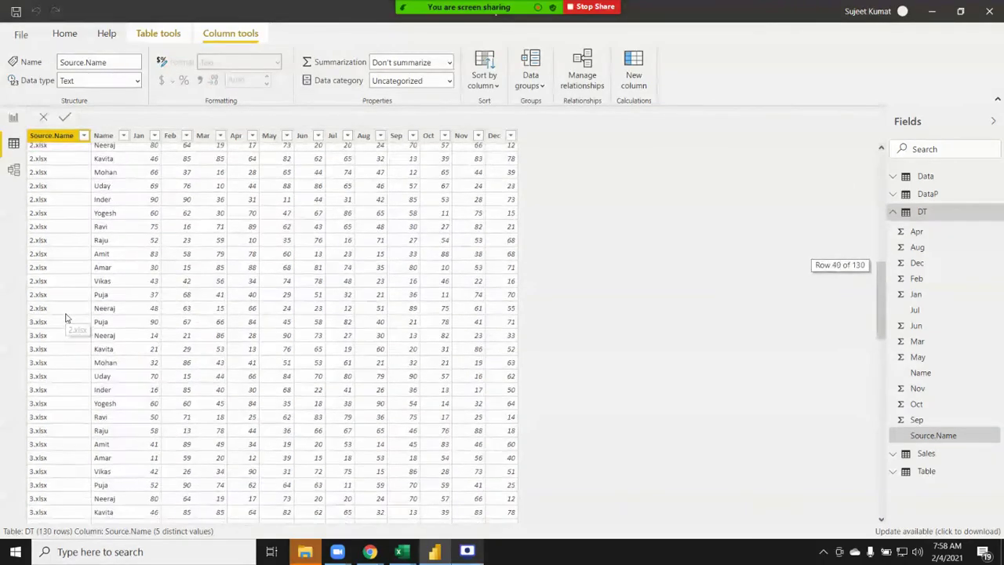
pyautogui.scroll(-6, 67, 318)
pyautogui.scroll(-5, 67, 315)
pyautogui.scroll(-2, 67, 314)
pyautogui.scroll(-1, 67, 312)
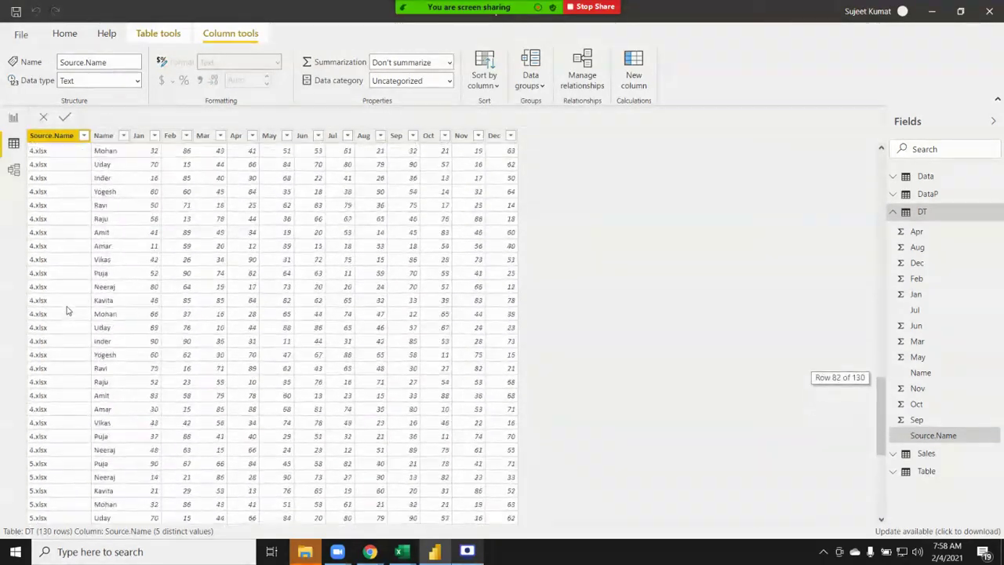
pyautogui.scroll(8, 67, 312)
pyautogui.scroll(7, 68, 309)
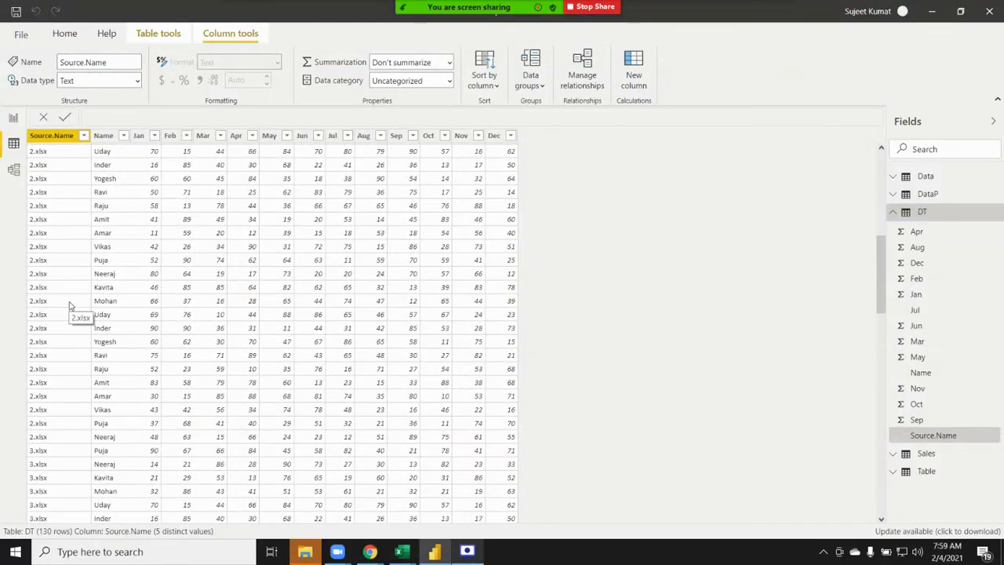
pyautogui.scroll(2, 69, 308)
pyautogui.scroll(4, 69, 309)
pyautogui.scroll(4, 69, 311)
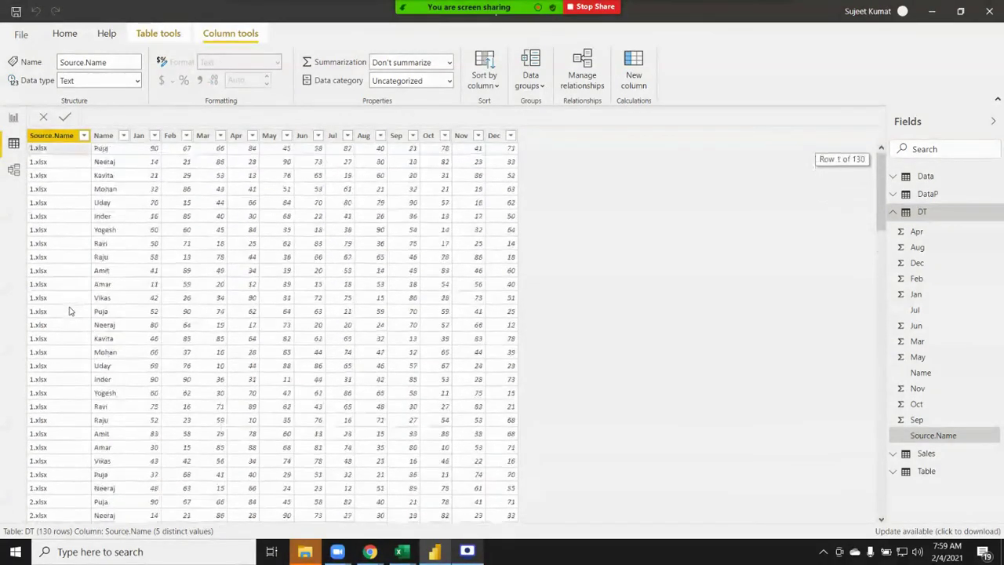
pyautogui.scroll(-2, 69, 311)
pyautogui.scroll(-6, 69, 308)
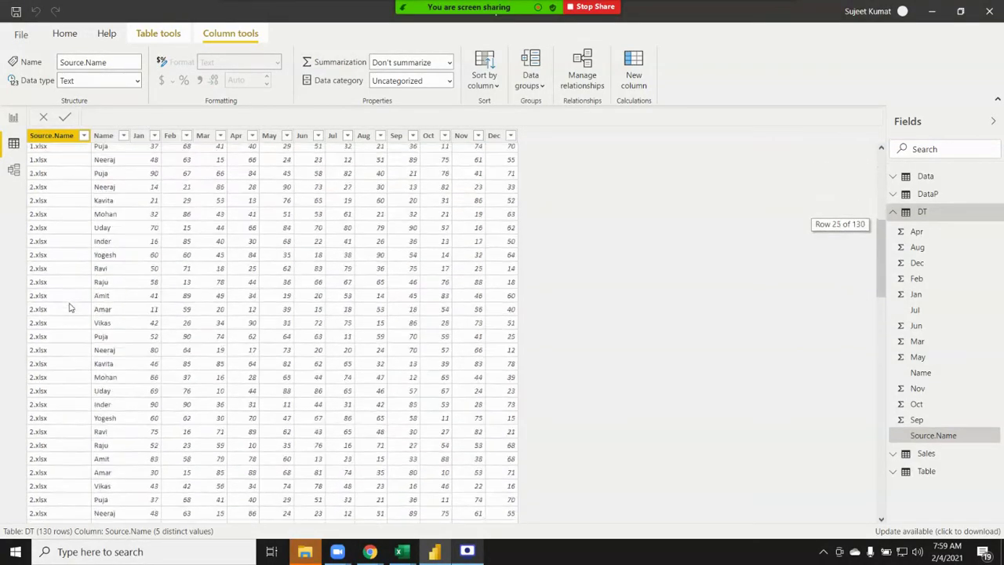
pyautogui.scroll(-8, 69, 308)
pyautogui.scroll(3, 69, 307)
pyautogui.scroll(7, 69, 307)
pyautogui.scroll(4, 69, 306)
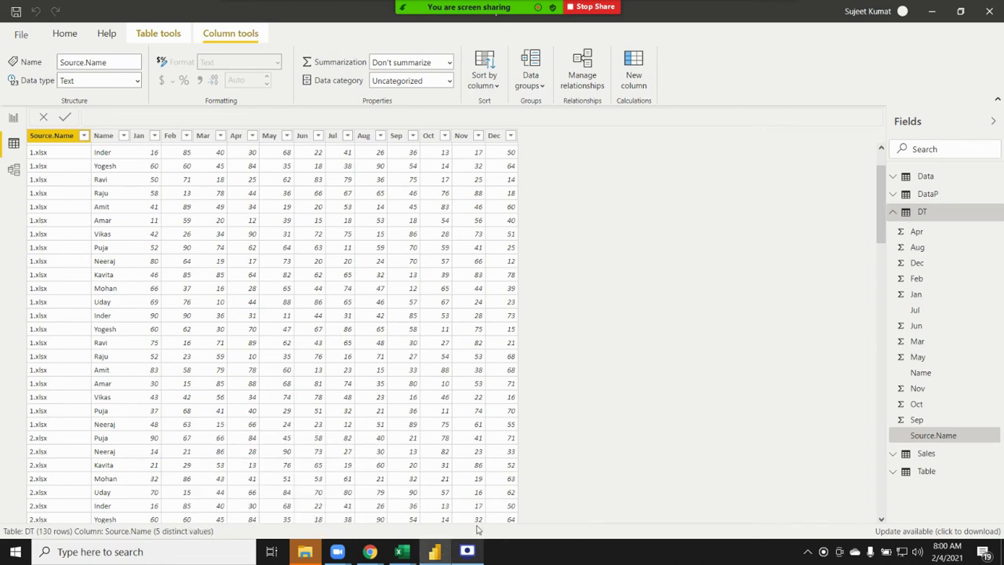
# - Inspect the DT table's Jun and Nov columns, each showing 24 distinct values
pyautogui.click(298, 385)
pyautogui.scroll(-2, 475, 405)
pyautogui.scroll(-2, 475, 405)
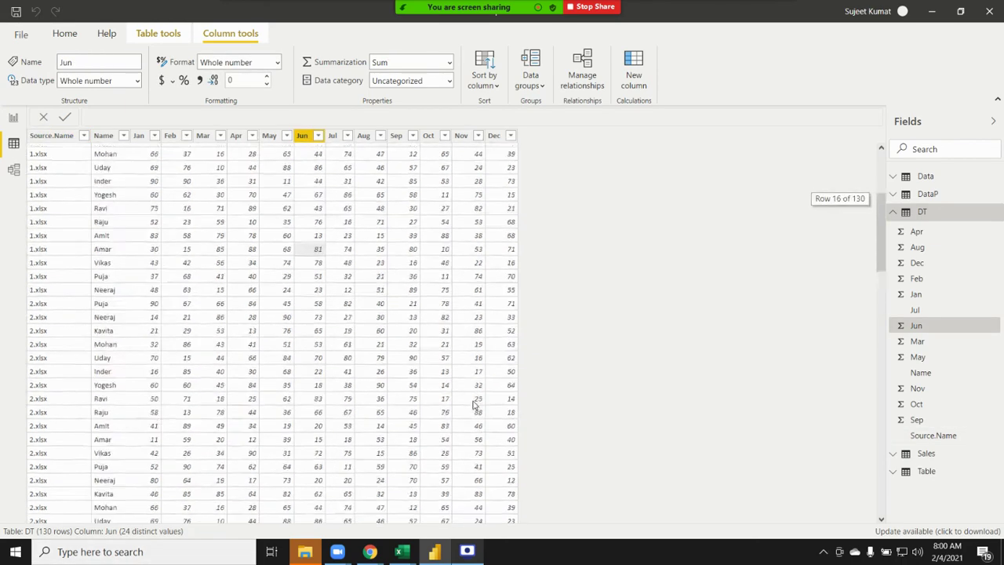
pyautogui.scroll(3, 475, 406)
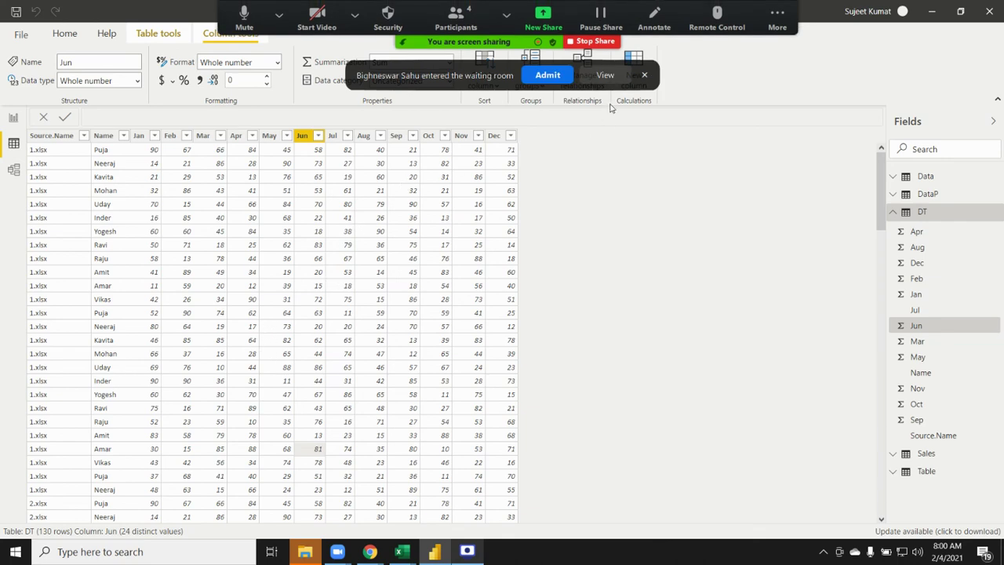
pyautogui.click(647, 76)
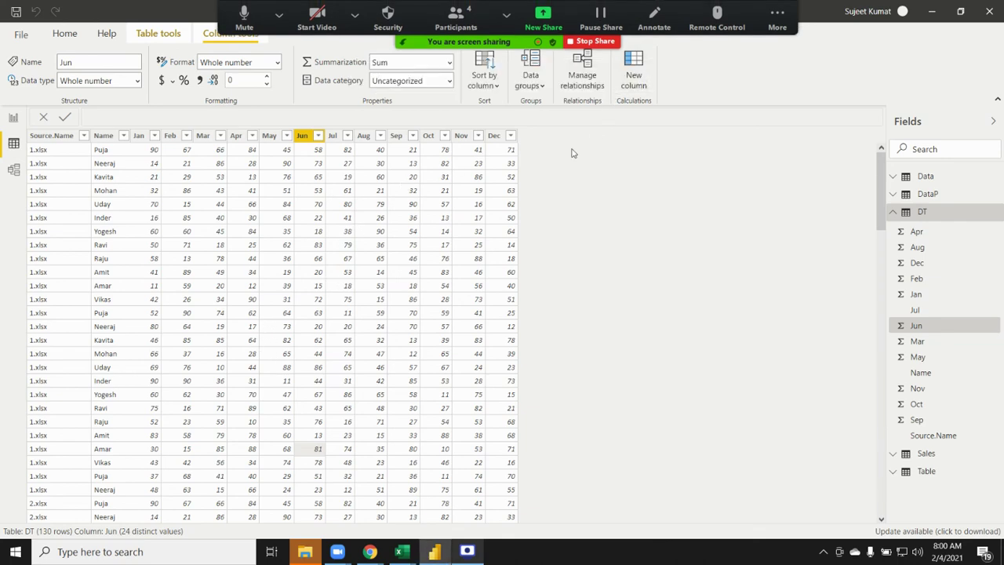
pyautogui.click(476, 218)
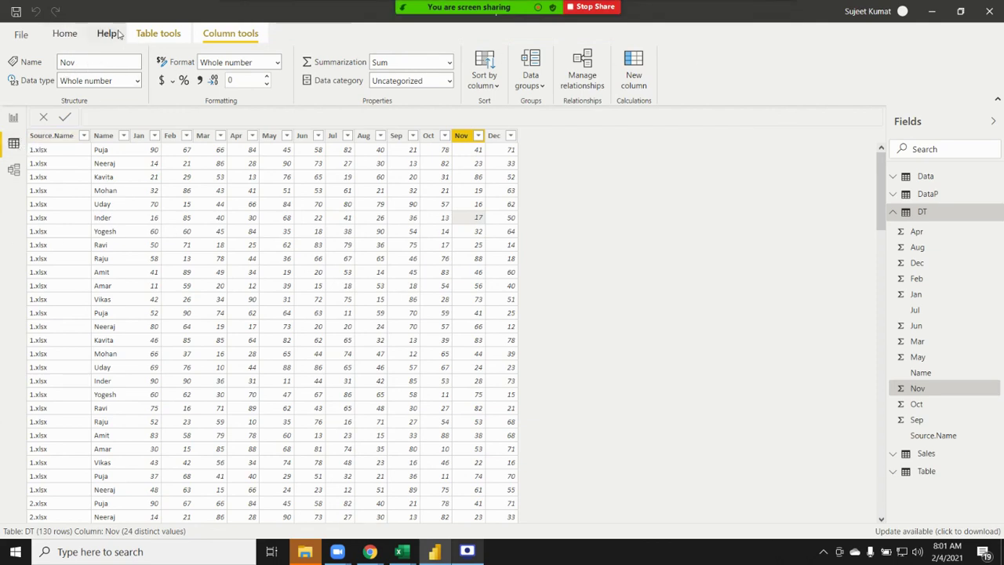
pyautogui.click(64, 33)
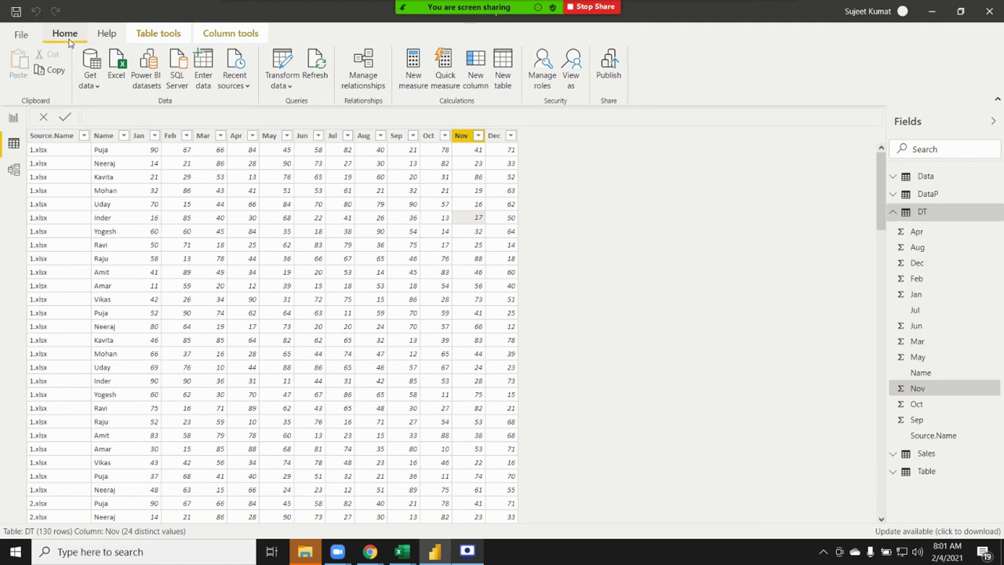
pyautogui.click(90, 81)
pyautogui.click(121, 340)
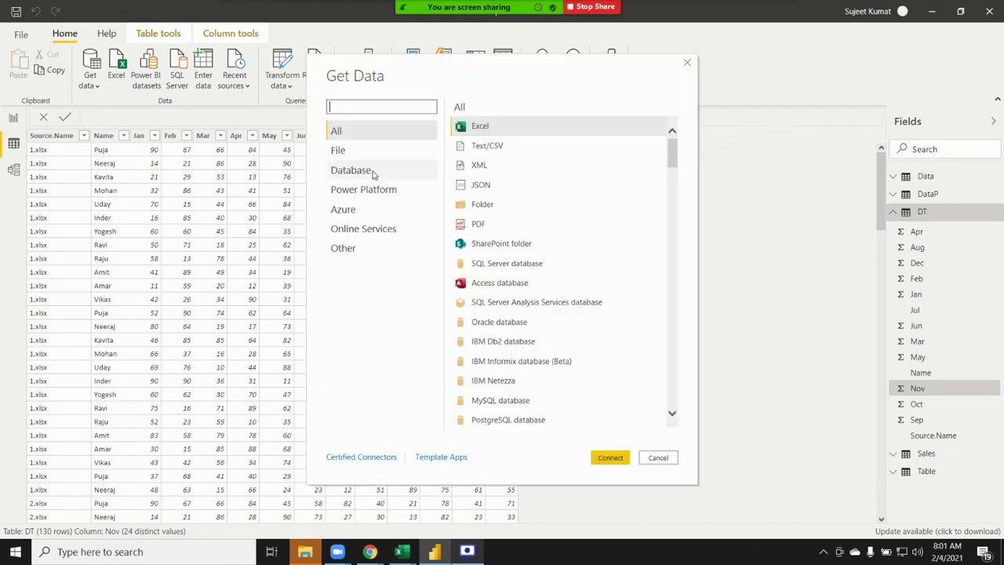
pyautogui.click(363, 156)
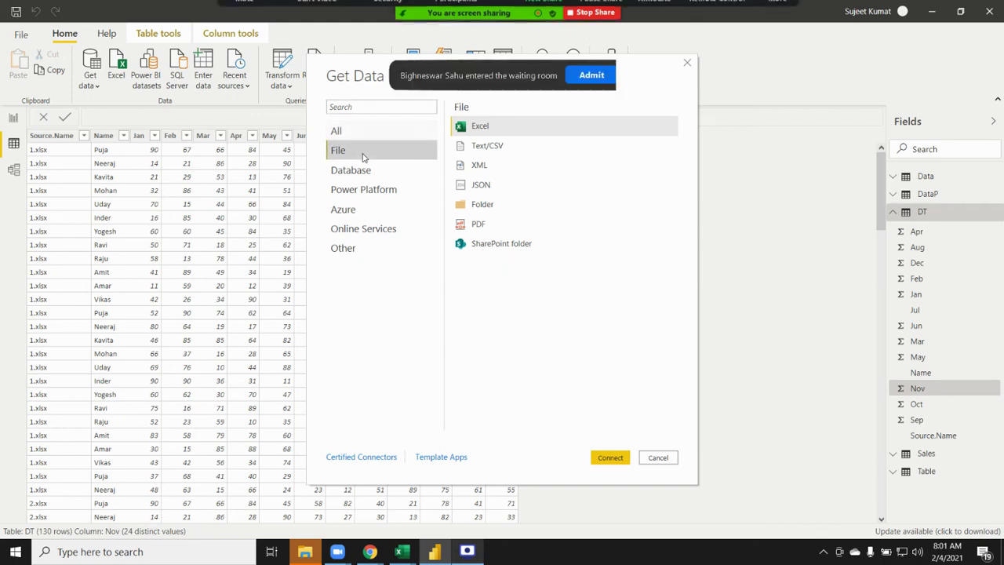
pyautogui.click(488, 207)
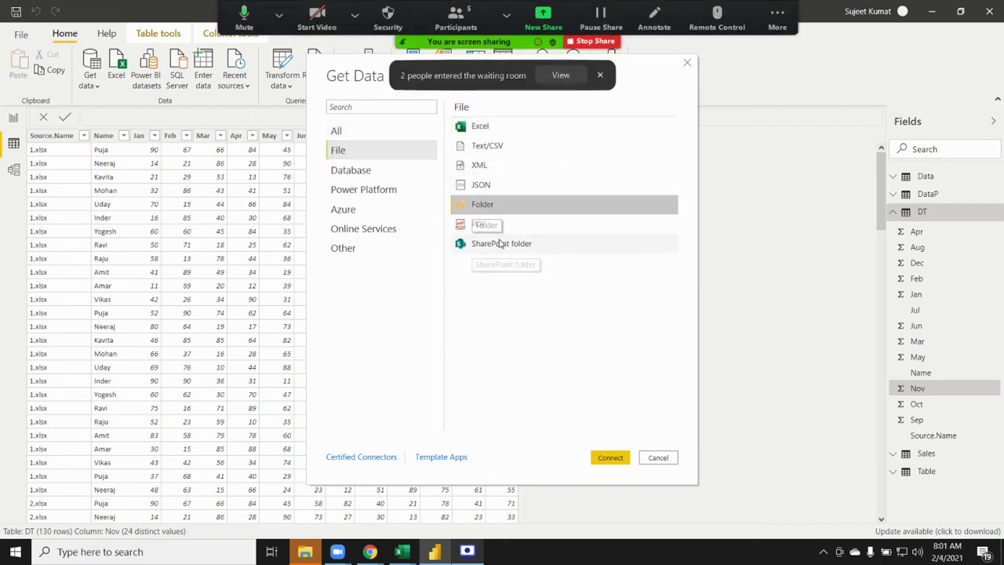
pyautogui.click(493, 228)
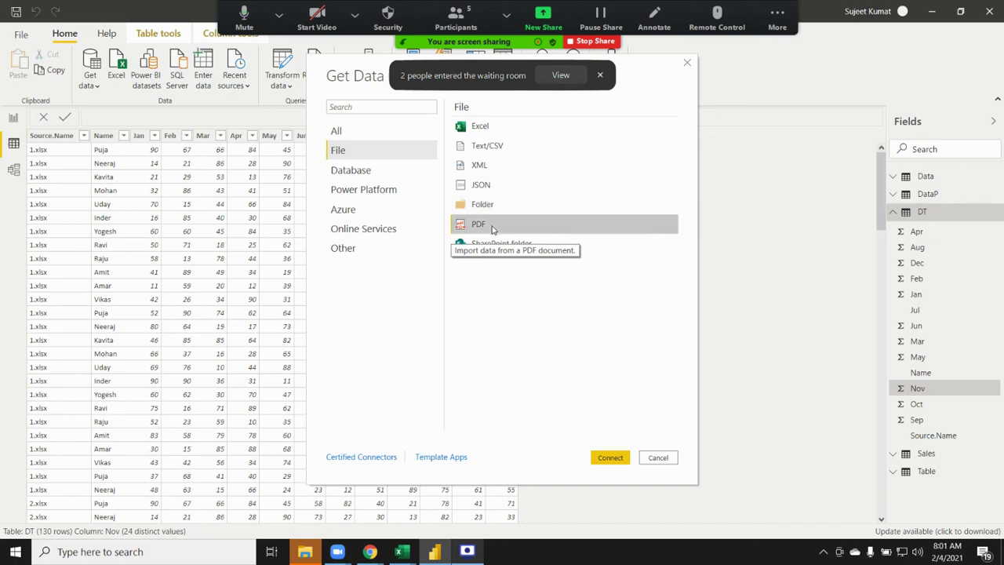
pyautogui.click(560, 77)
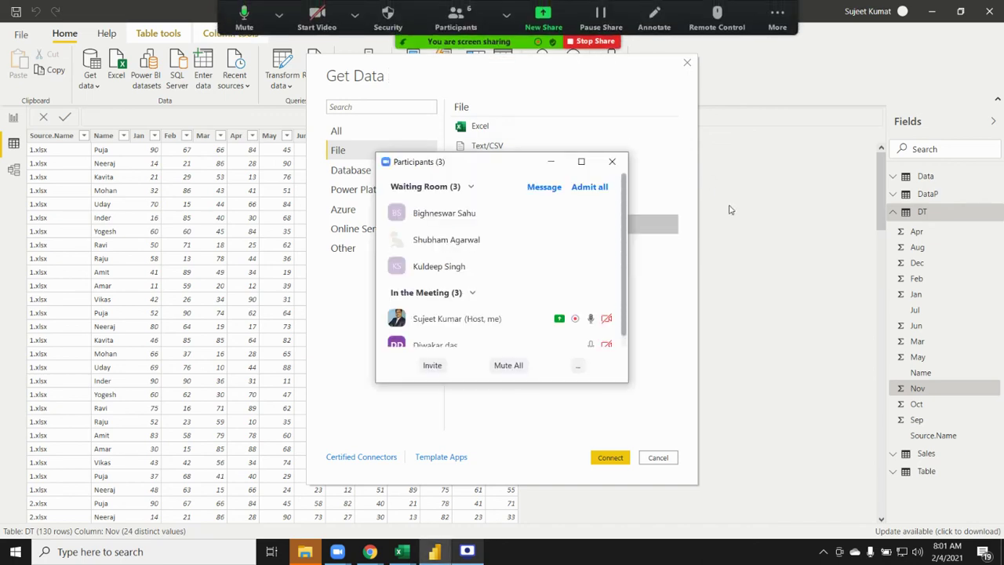
pyautogui.click(613, 163)
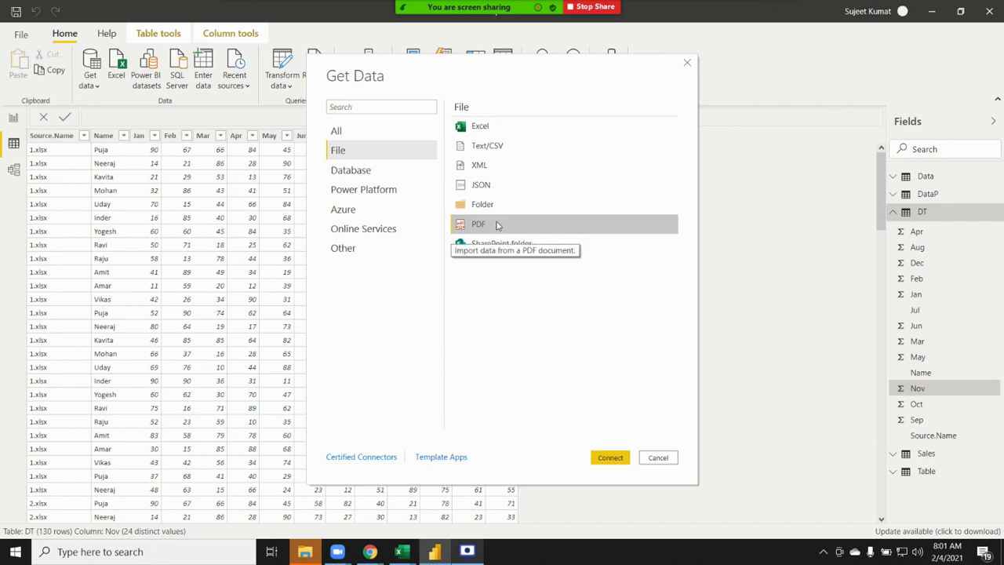
pyautogui.click(334, 178)
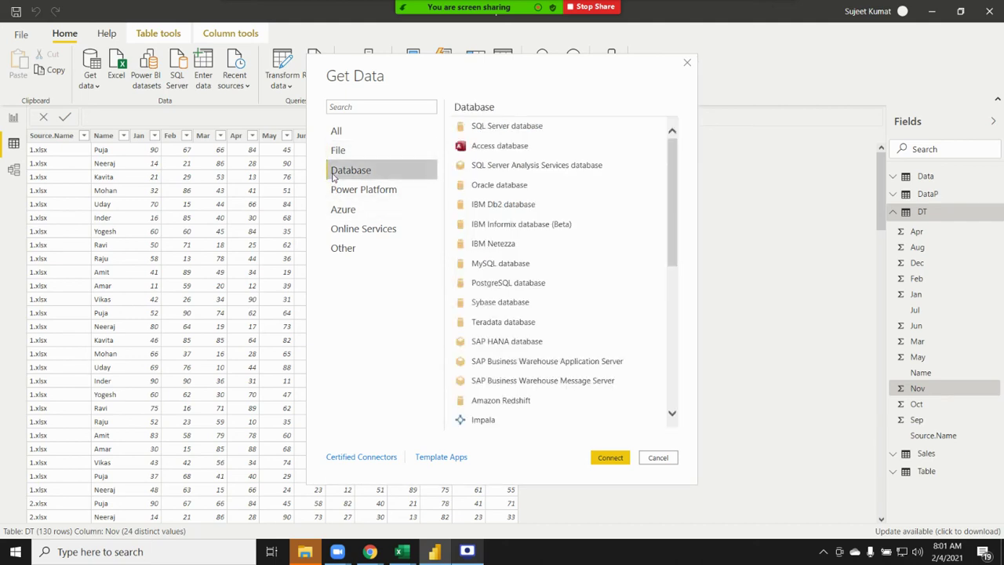
pyautogui.click(337, 154)
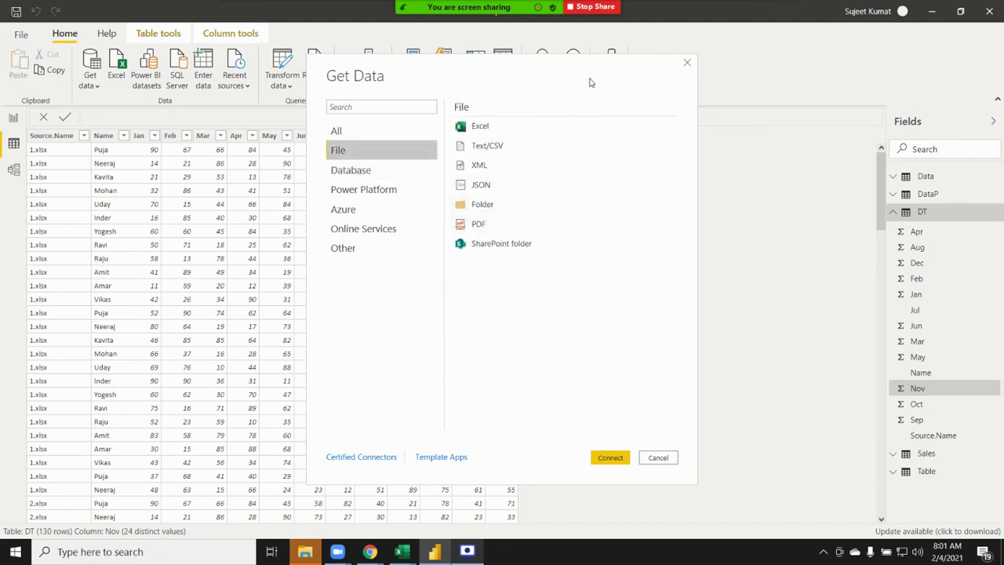
pyautogui.click(687, 62)
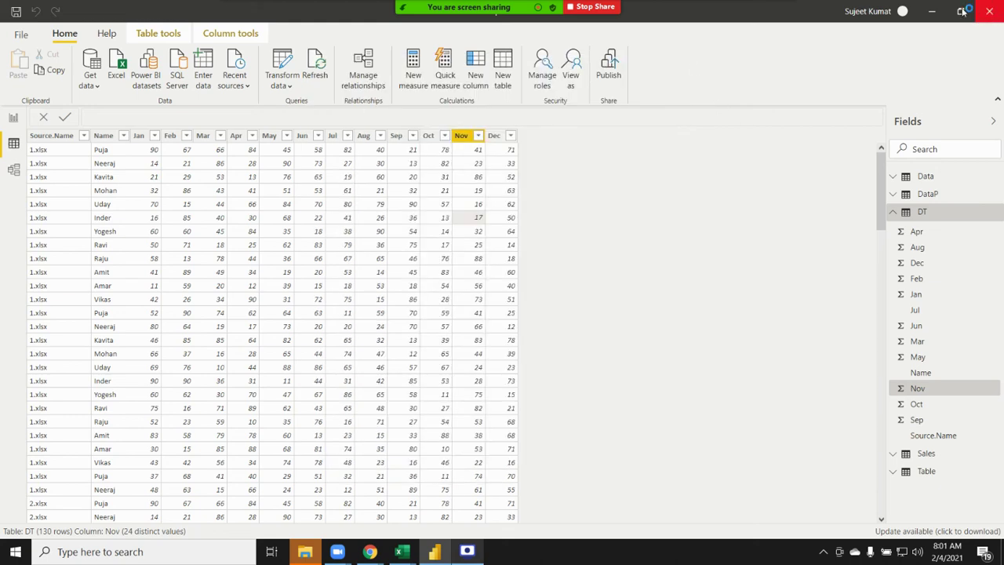
# - Close Power BI Desktop and end the Zoom meeting from its More menu
pyautogui.click(989, 6)
pyautogui.click(788, 10)
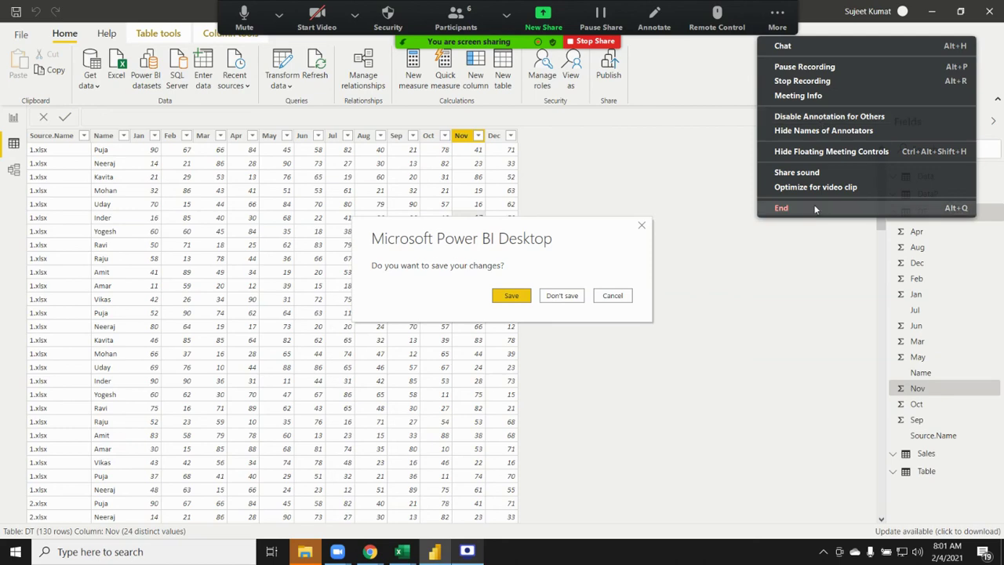
pyautogui.click(814, 213)
pyautogui.click(531, 244)
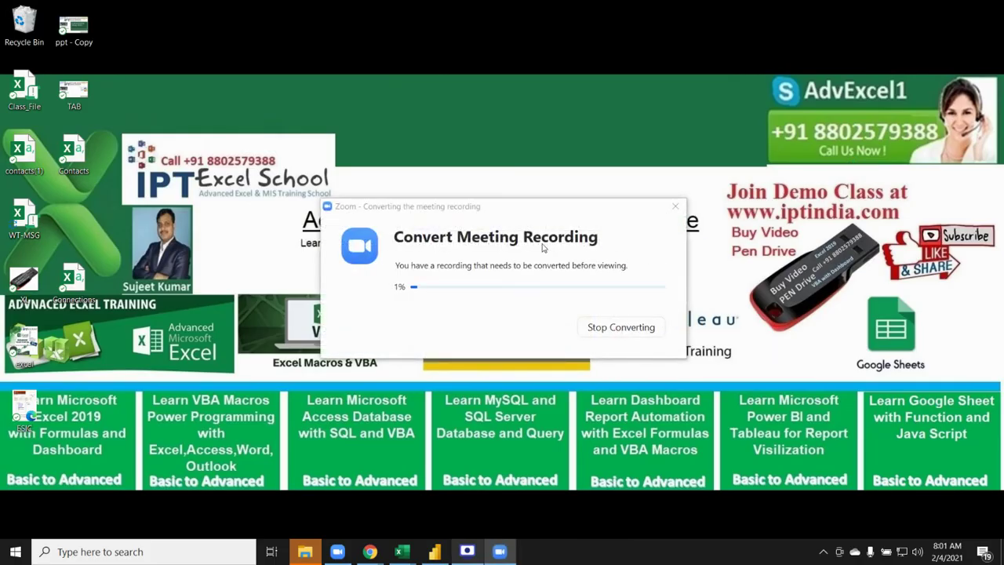
# - Move the Convert Meeting Recording window aside and bring the Screen Recorder back to front
pyautogui.moveTo(488, 215); pyautogui.dragTo(430, 94)
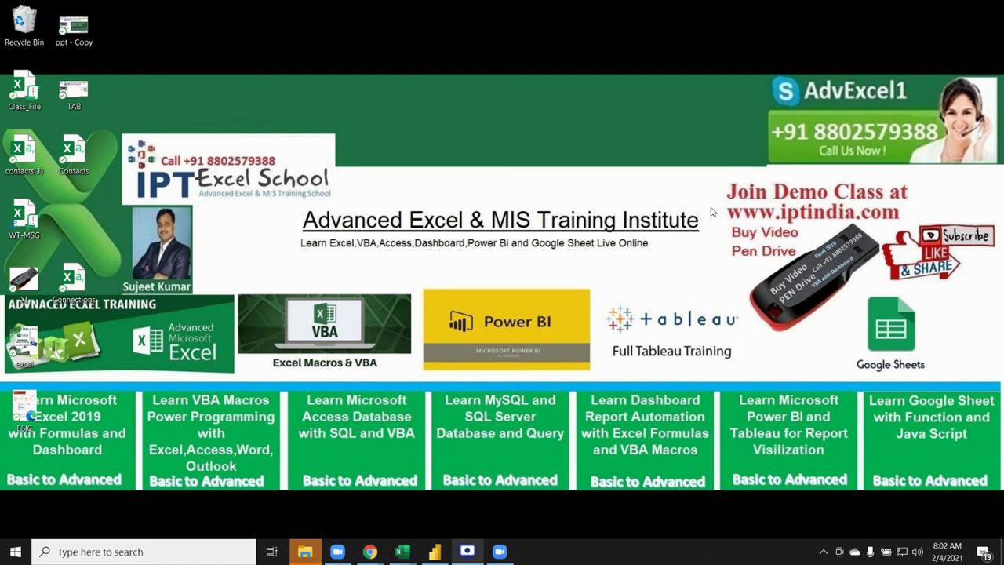
pyautogui.click(468, 552)
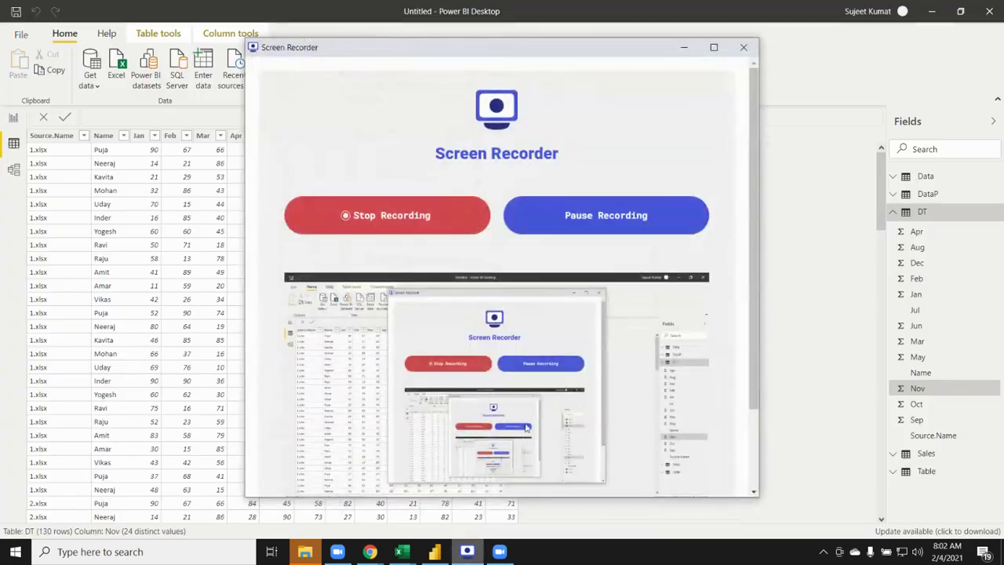